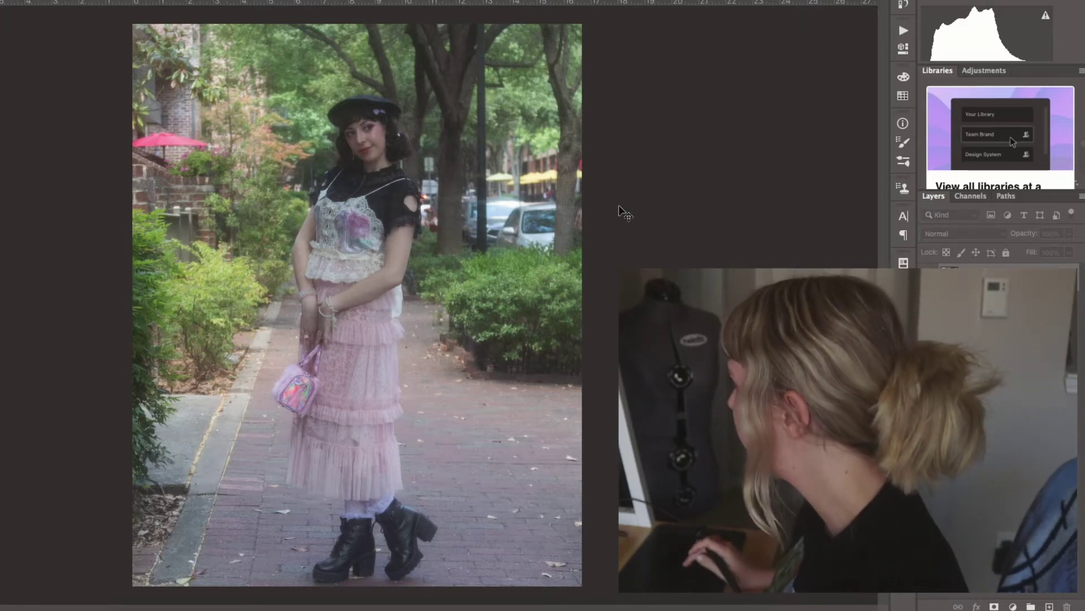
Step: Open the photo in the Camera Raw Filter and set Exposure to +0.35 and Temperature to +5
click(115, 0)
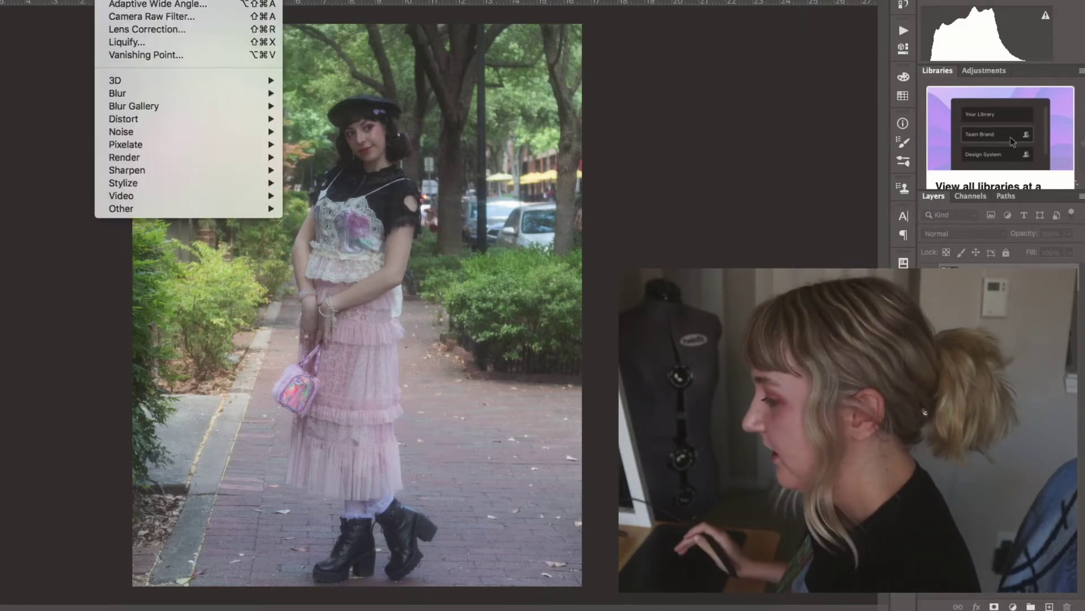
click(139, 19)
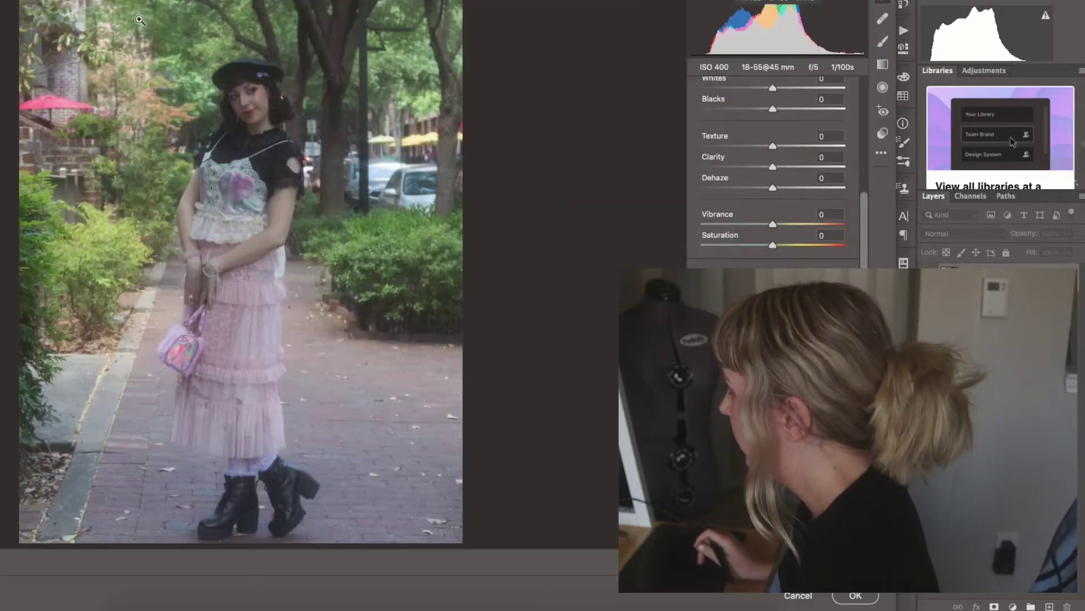
scroll(863, 250, up, 5)
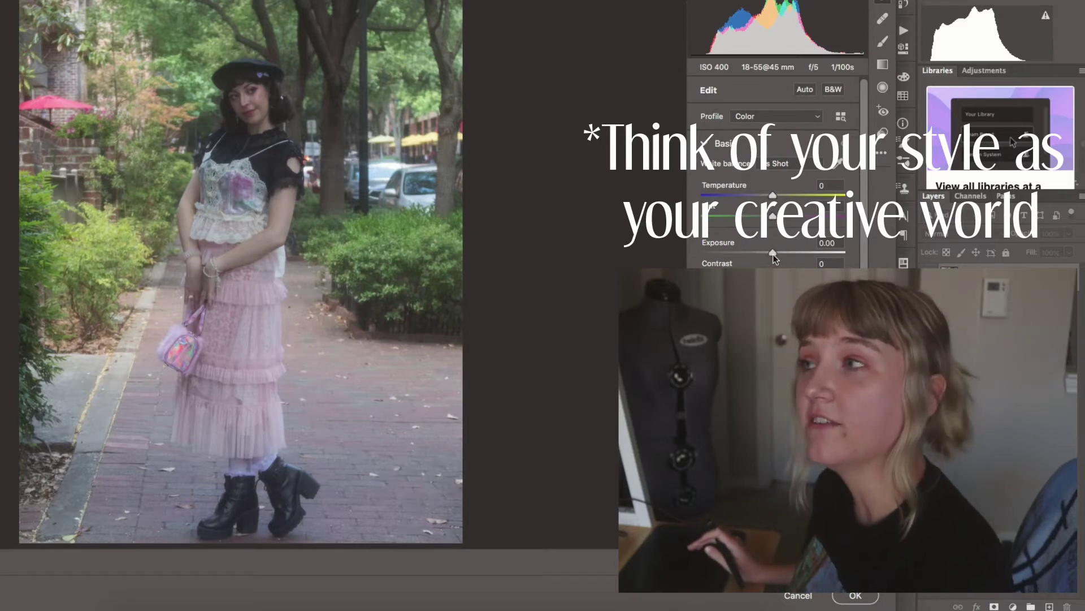
drag(773, 253, 781, 252)
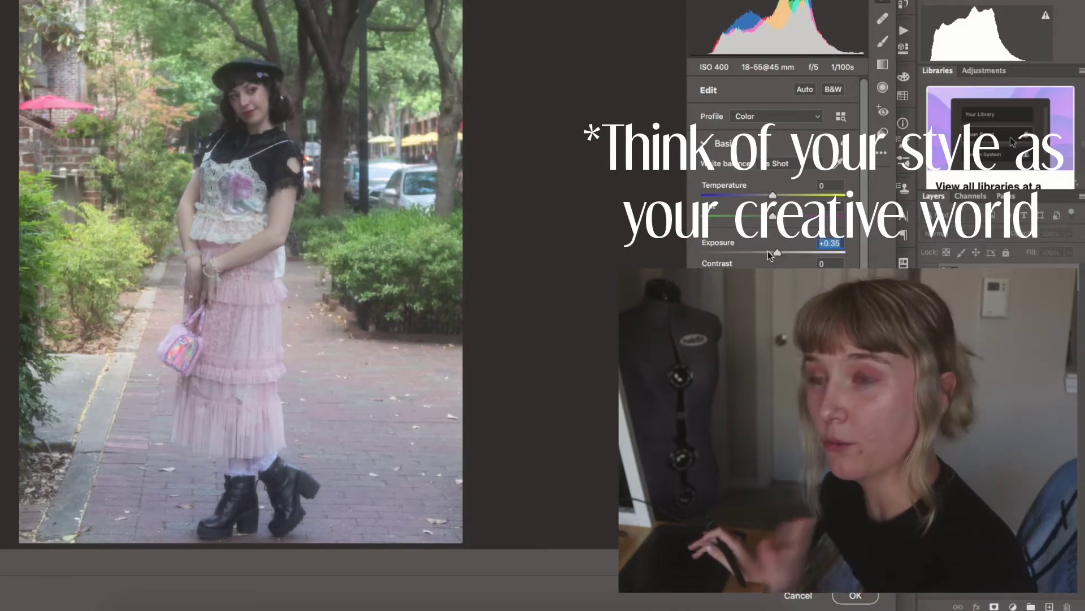
drag(775, 195, 779, 193)
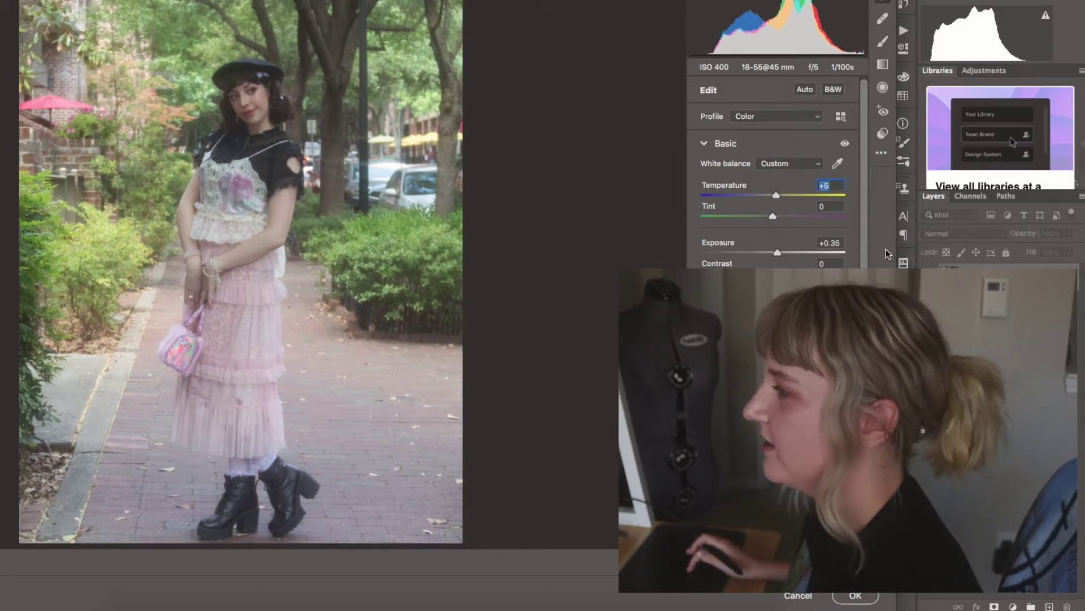
Step: Set Contrast to -34, lower the Blacks slightly, and apply the Camera Raw adjustments to the photo
scroll(865, 260, down, 1)
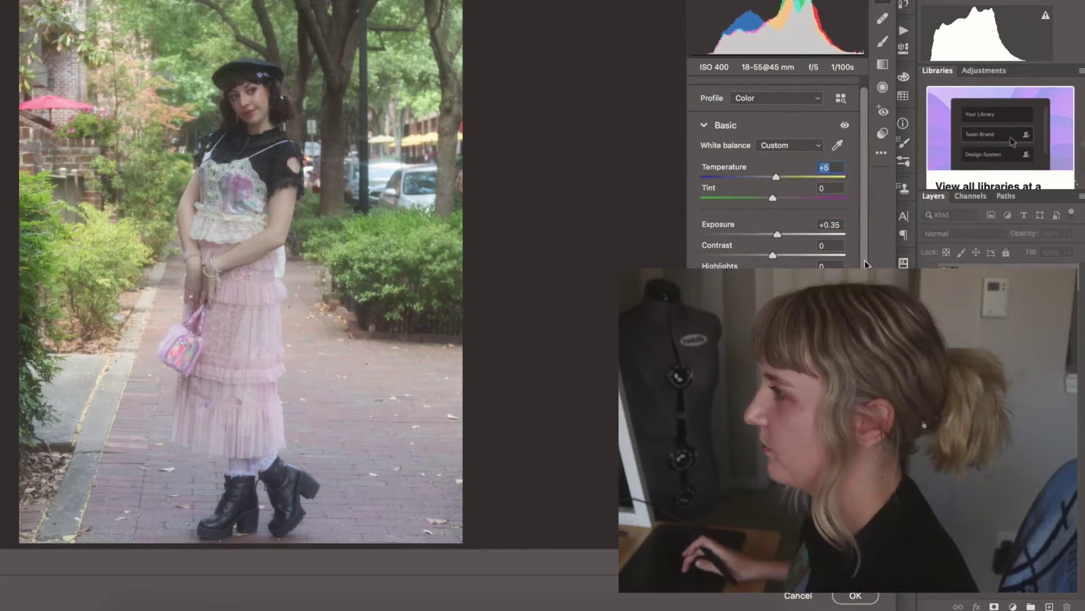
click(750, 253)
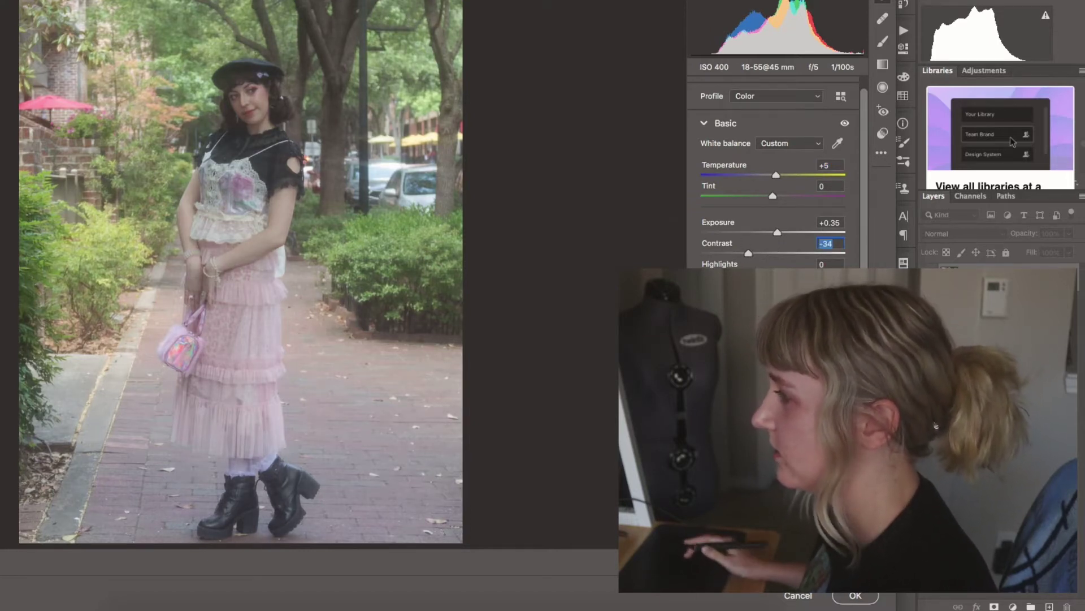
drag(773, 336, 755, 337)
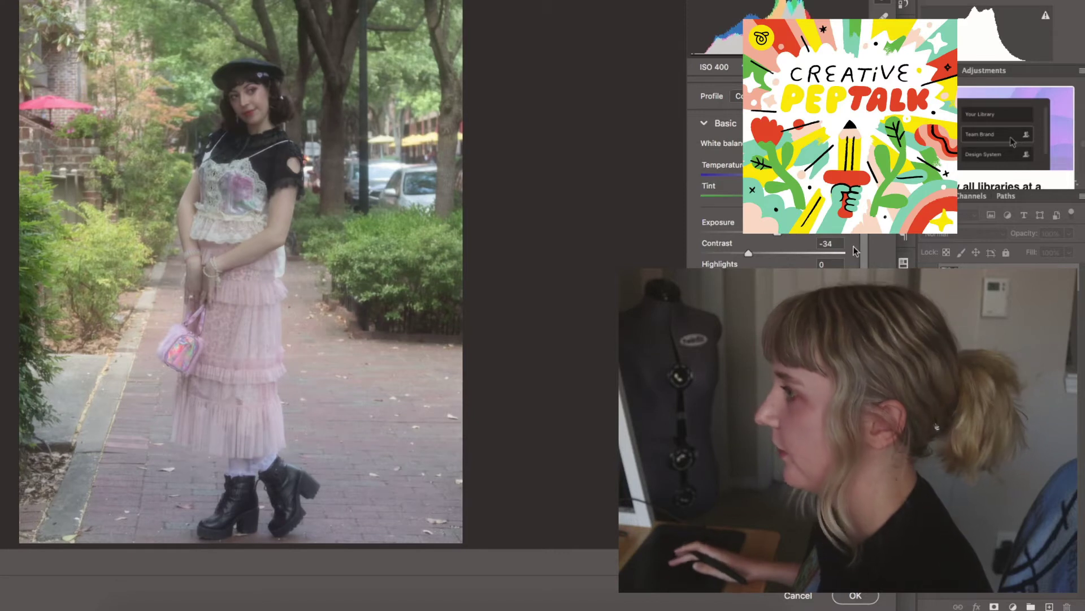
drag(864, 240, 864, 225)
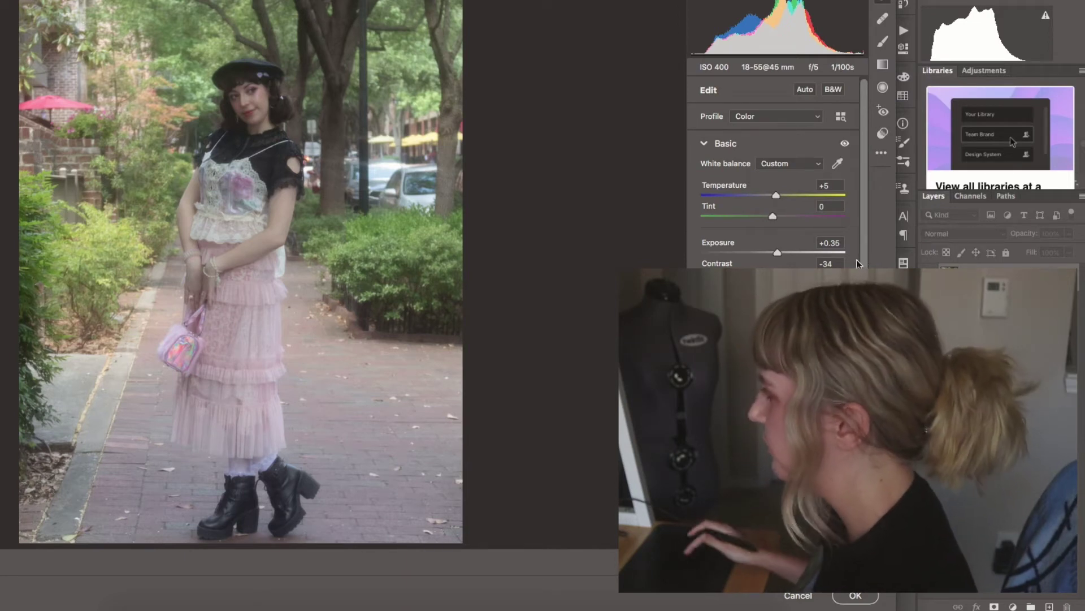
scroll(866, 252, down, 1)
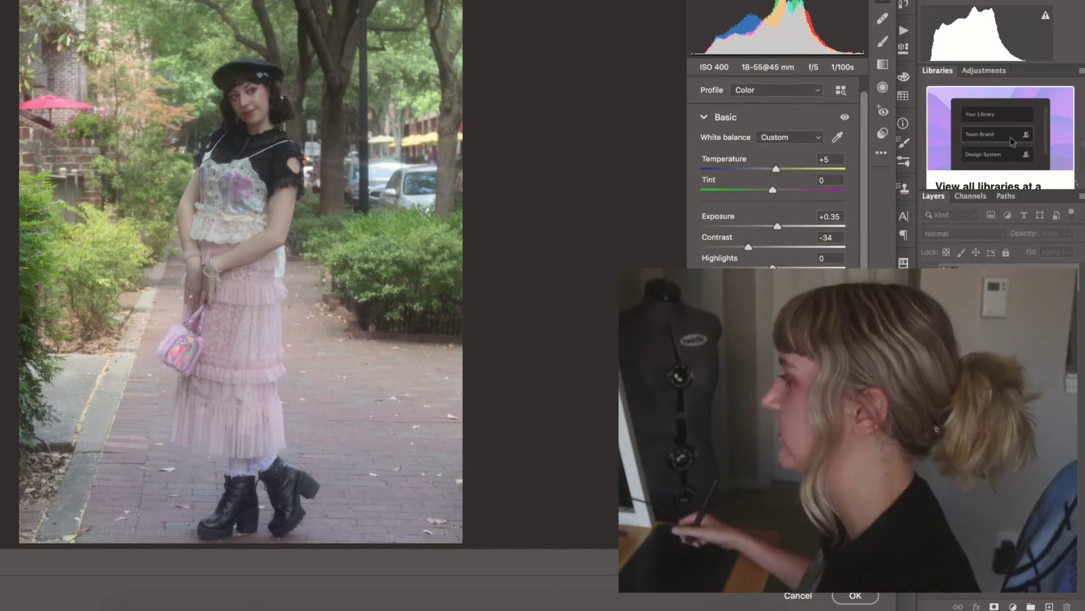
scroll(865, 254, up, 1)
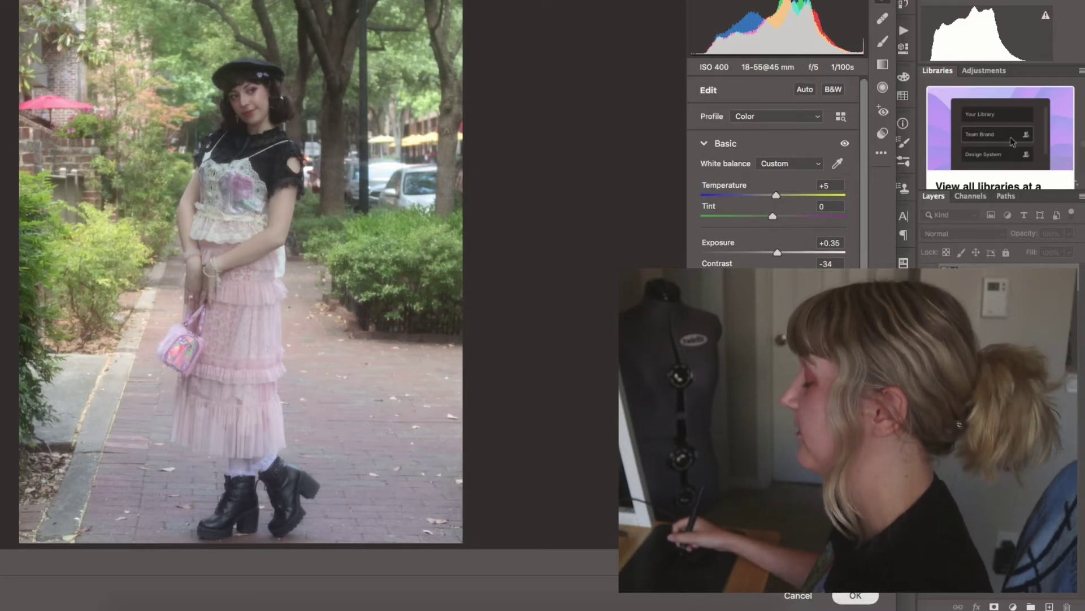
click(856, 595)
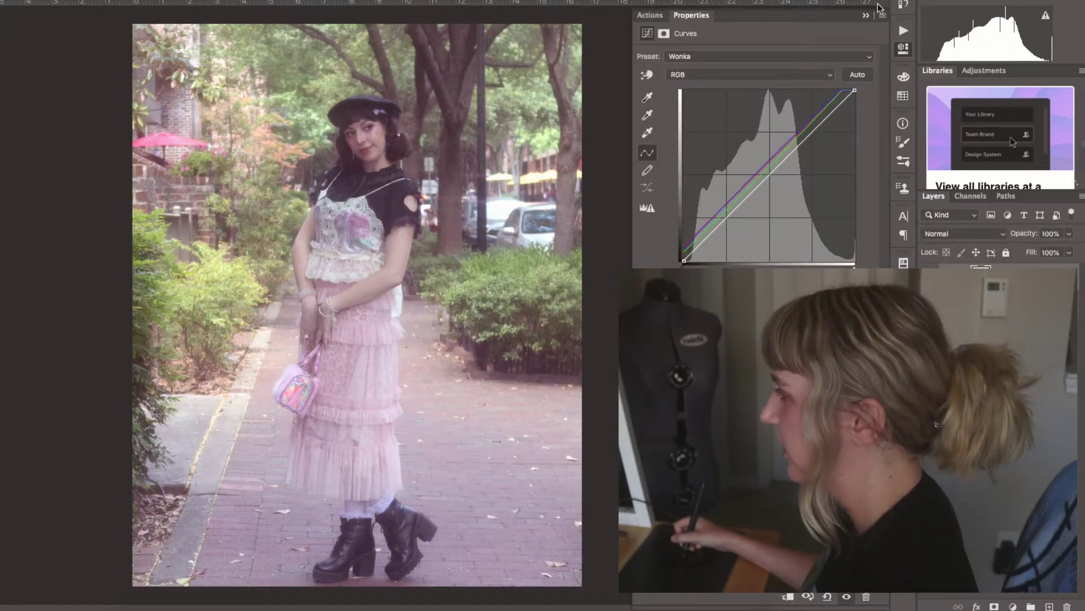
Step: Add a Gradient Map adjustment layer and insert a new color stop at 53% in its gradient
click(866, 16)
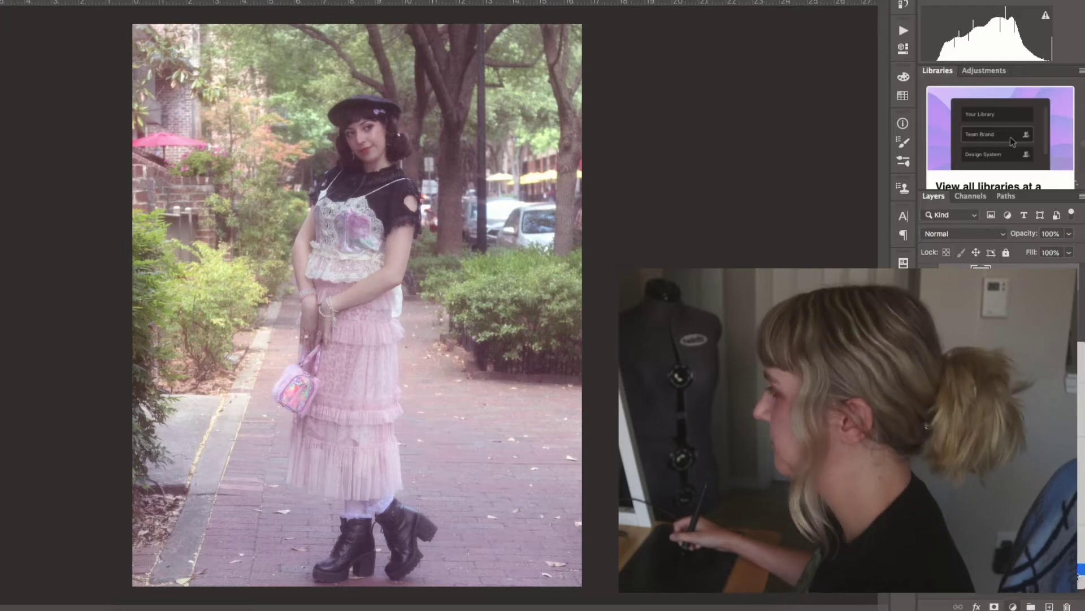
click(1081, 571)
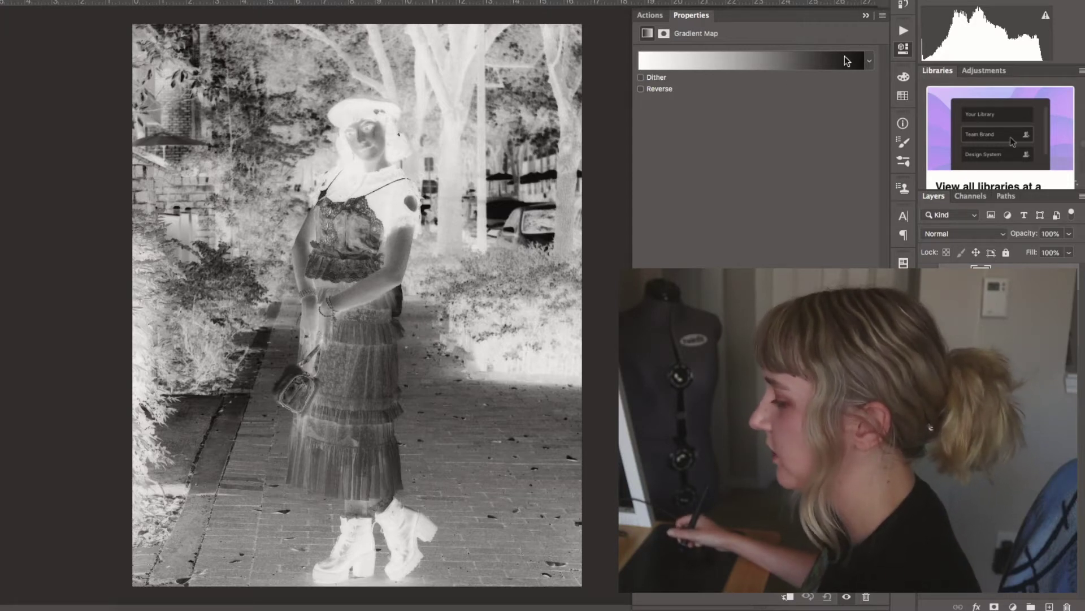
click(903, 96)
click(903, 48)
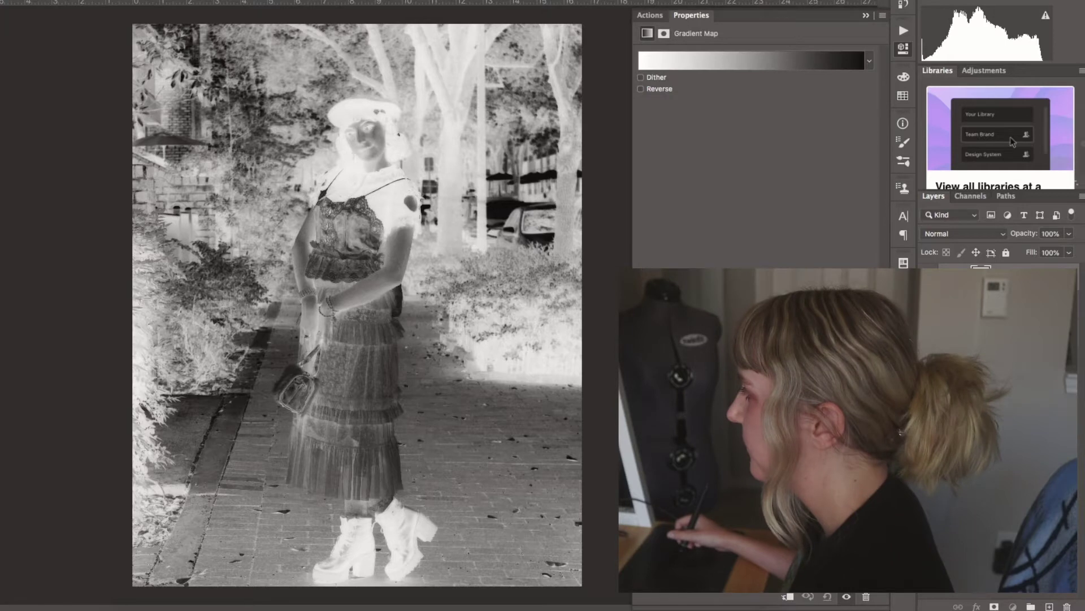
click(816, 49)
click(17, 371)
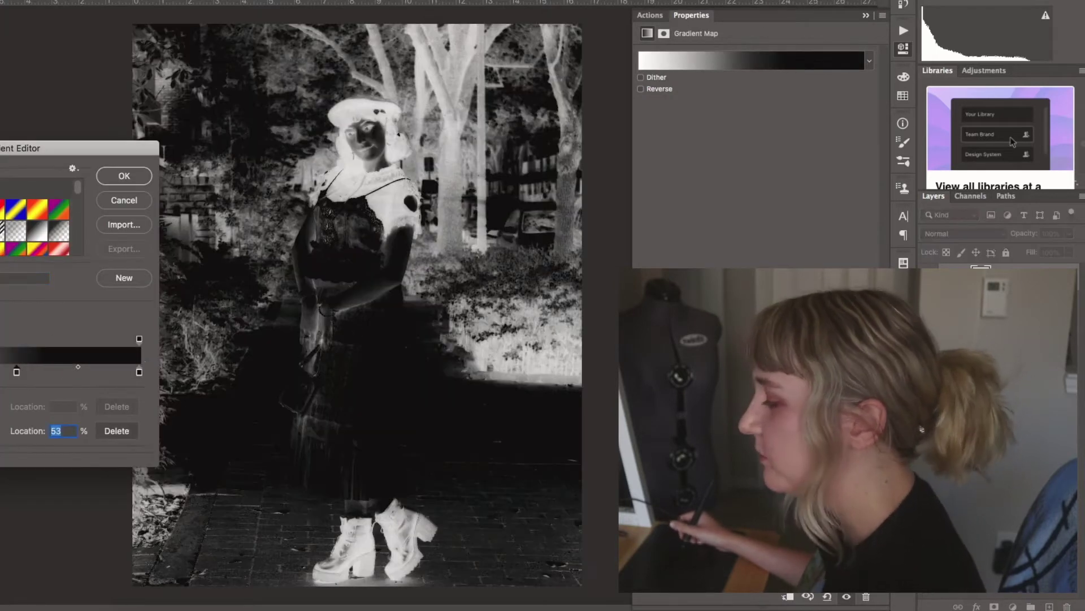
Step: Color the gradient's stops from the wonka swatches: purple for the start, rose for the middle, light pink for the end
click(865, 16)
click(902, 97)
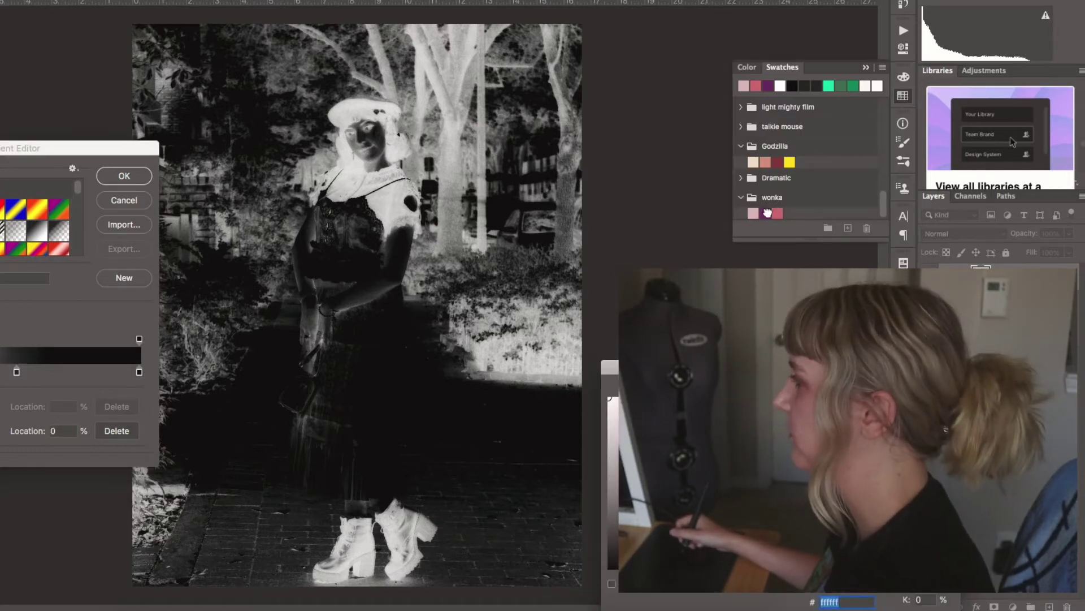
click(766, 214)
key(Return)
double_click(17, 373)
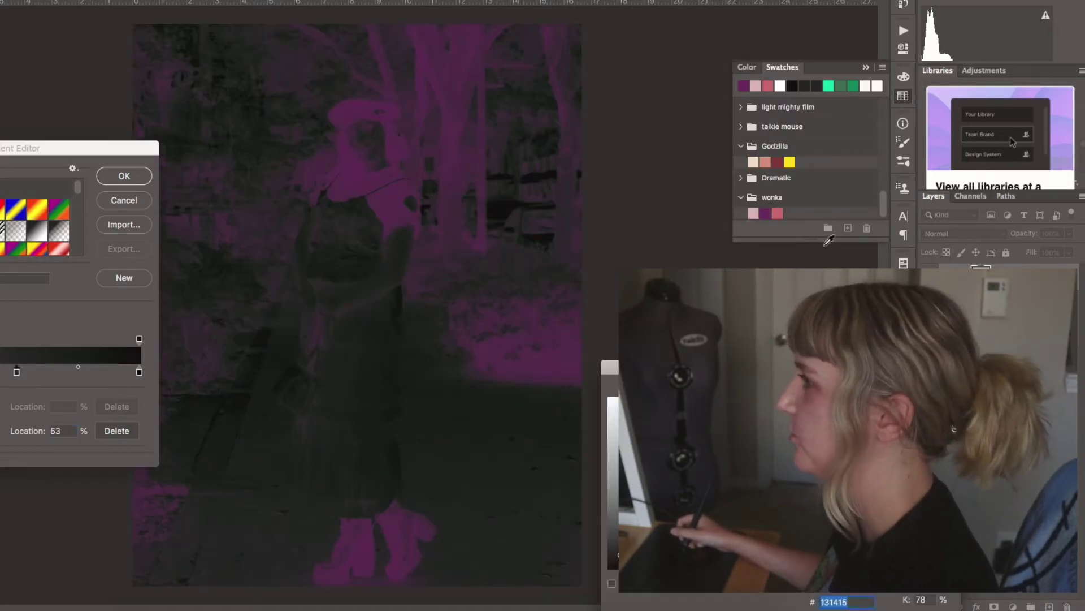
click(782, 213)
key(Return)
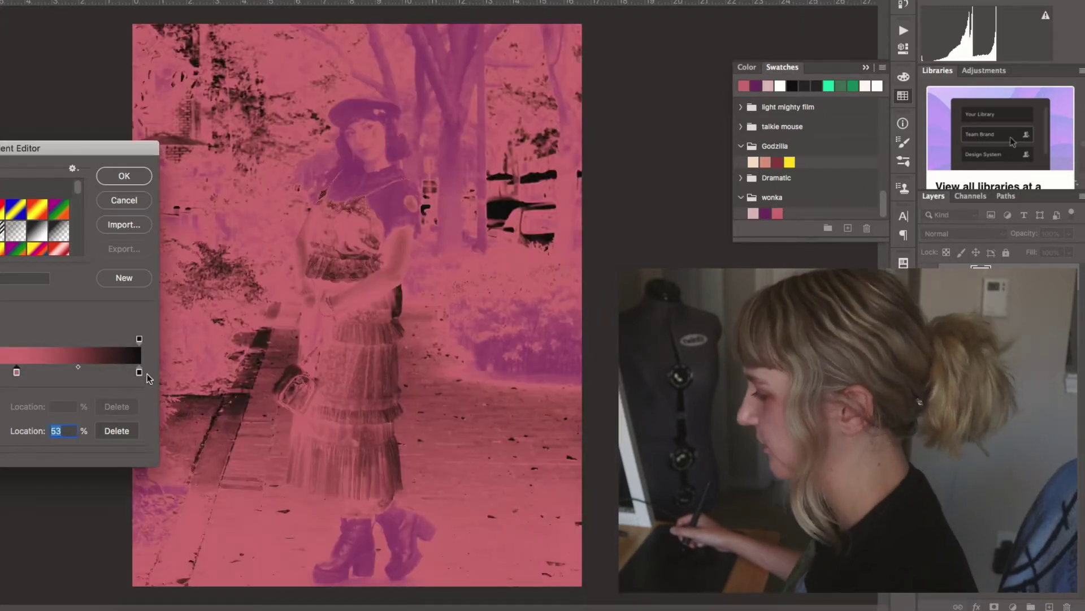
double_click(139, 372)
click(754, 214)
key(Return)
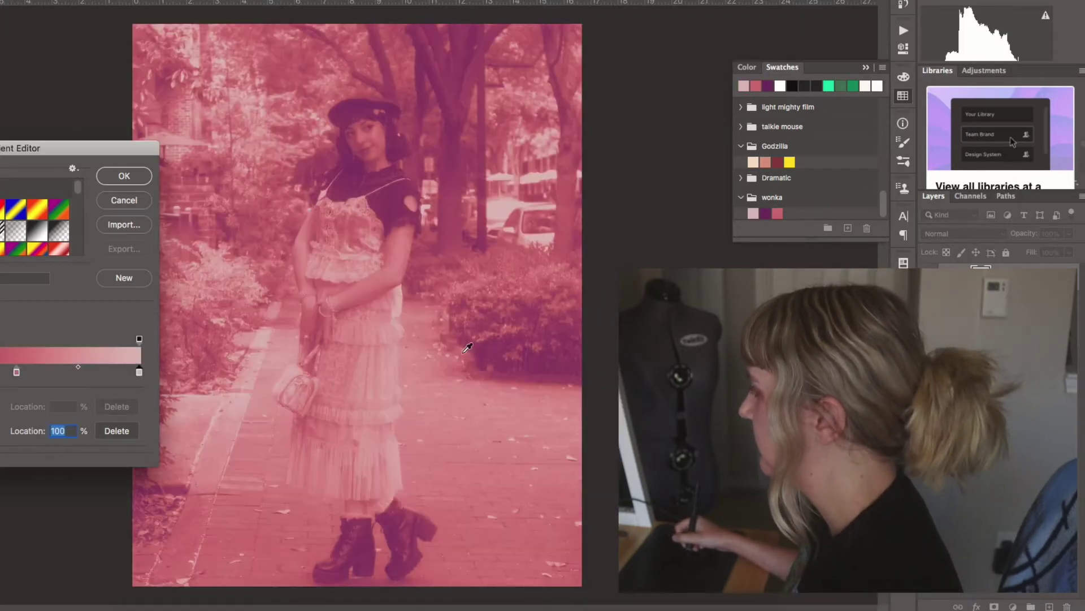
Step: Reposition the gradient stops: shift the purple one slightly inward, the rose one to 57% and the light pink one to 74%, and accept the gradient
double_click(0, 372)
key(Return)
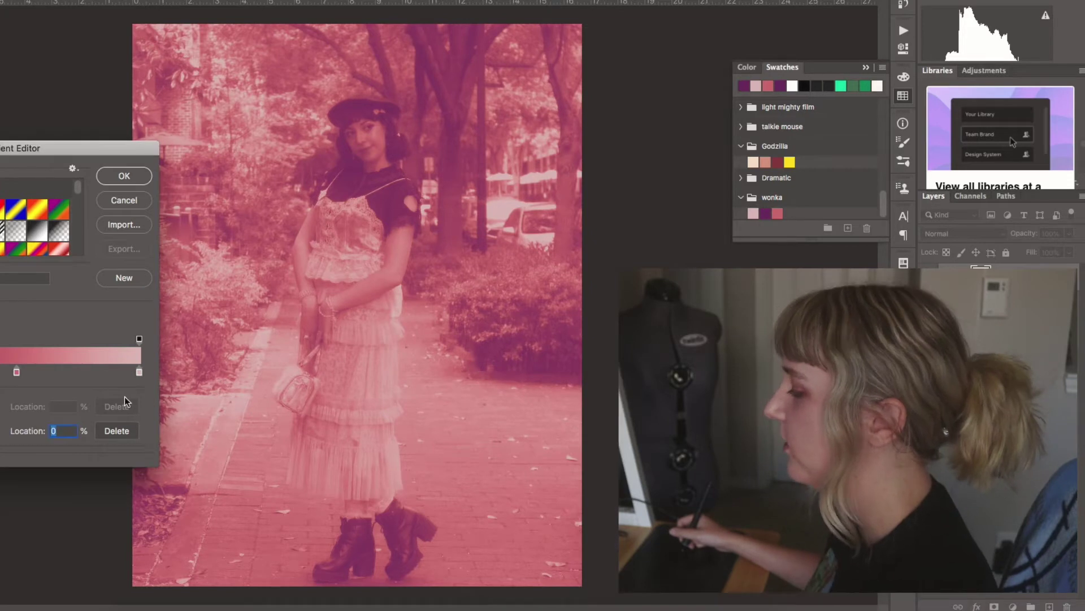
drag(0, 372, 1, 372)
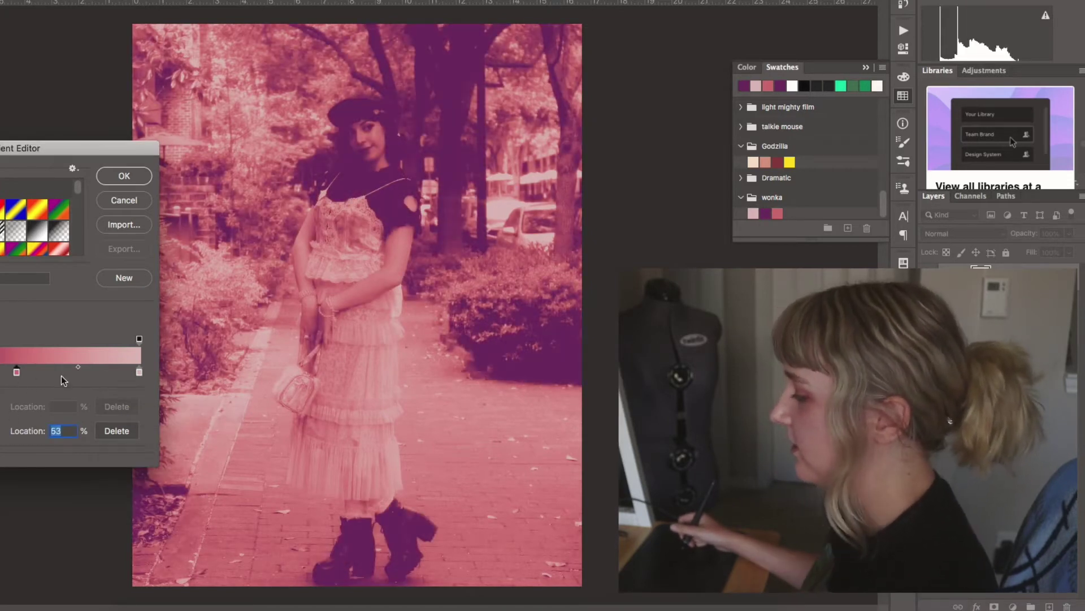
click(0, 431)
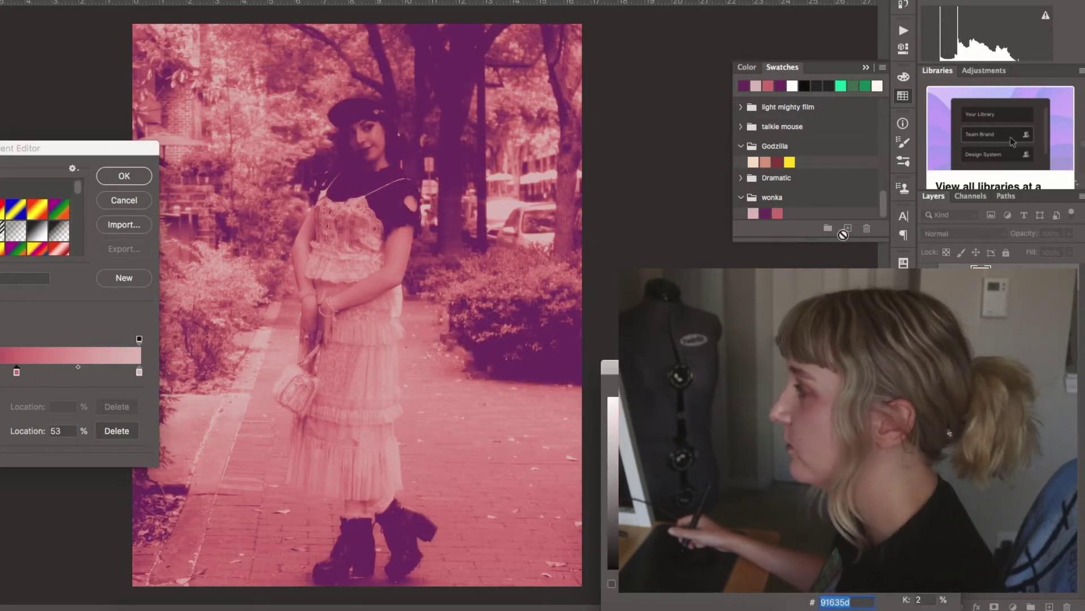
key(Return)
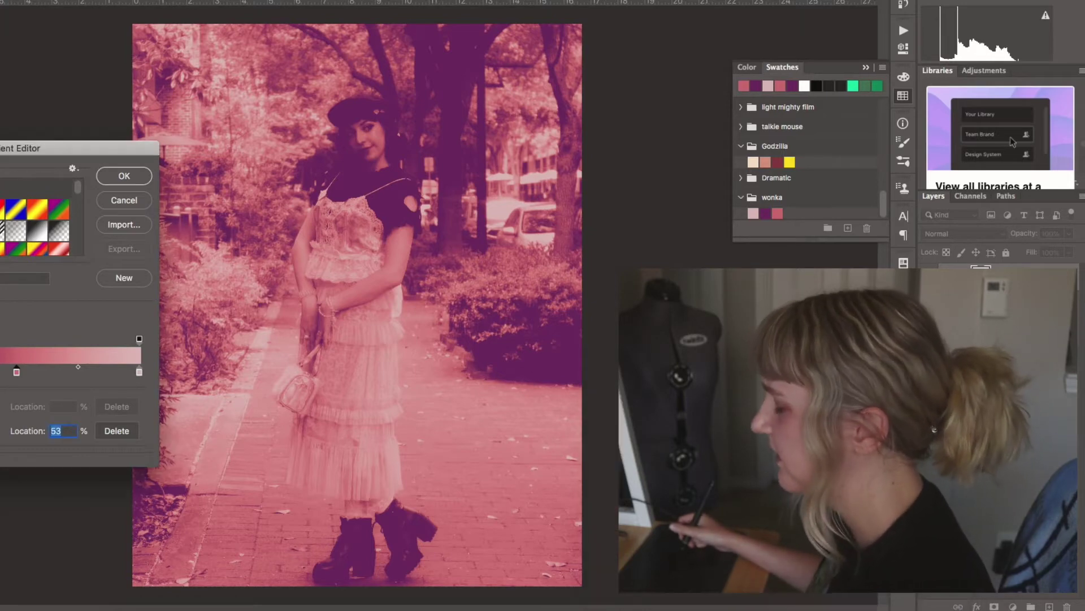
text(57)
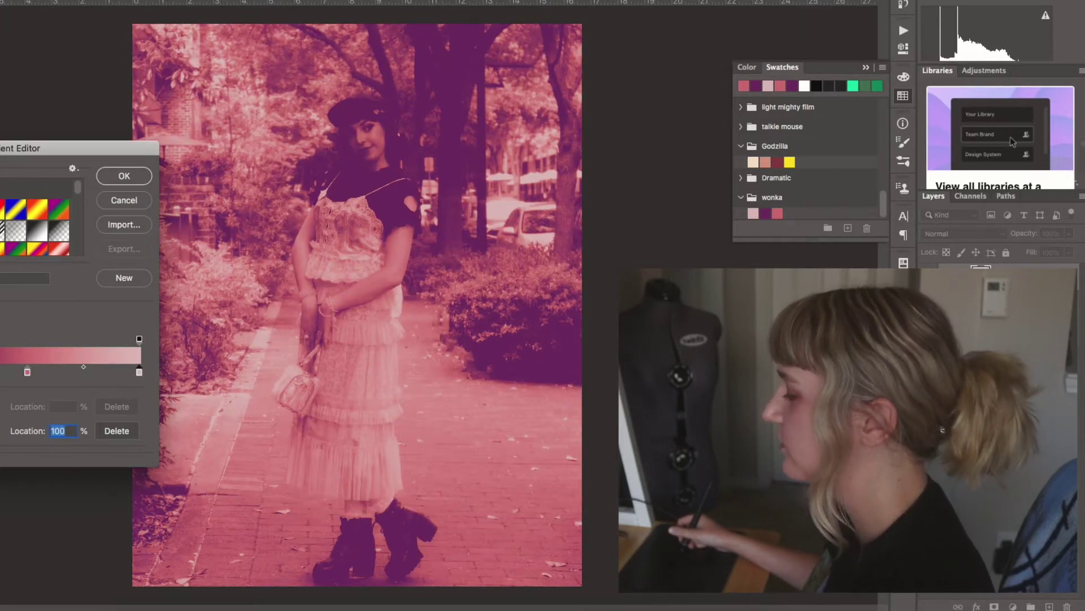
text(74)
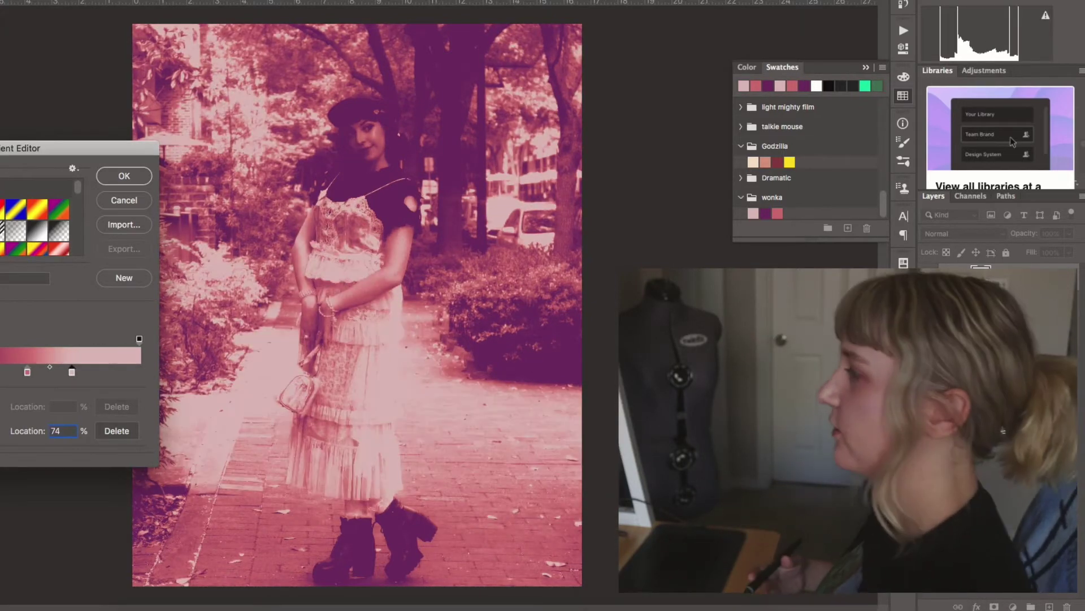
key(Return)
click(901, 74)
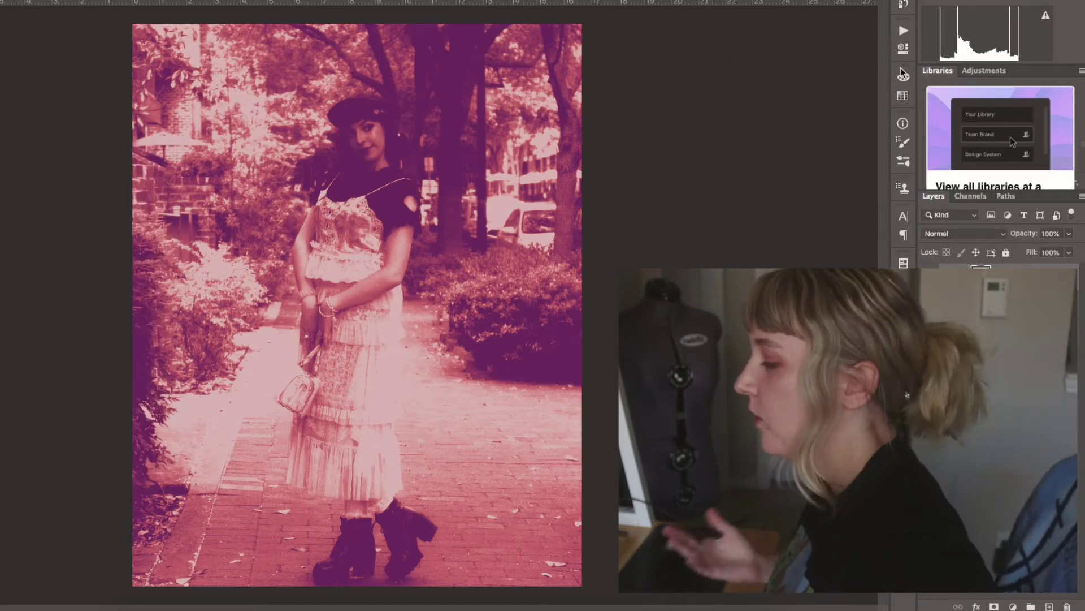
Step: Blend the Gradient Map layer in Soft Light mode at 41% opacity
click(962, 234)
click(955, 388)
click(1069, 233)
drag(1071, 251, 1042, 252)
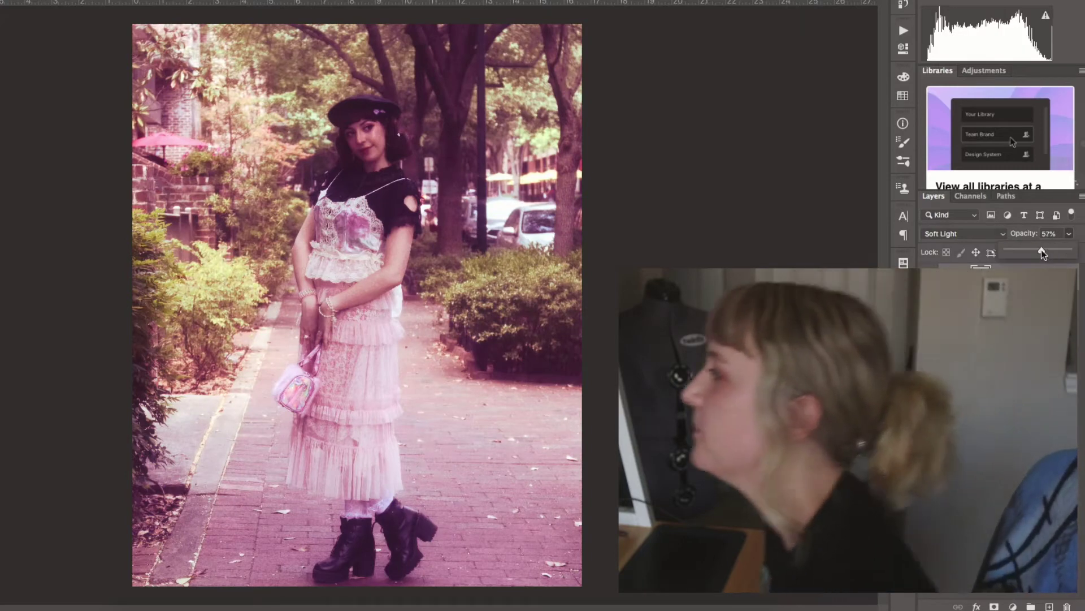
click(1032, 250)
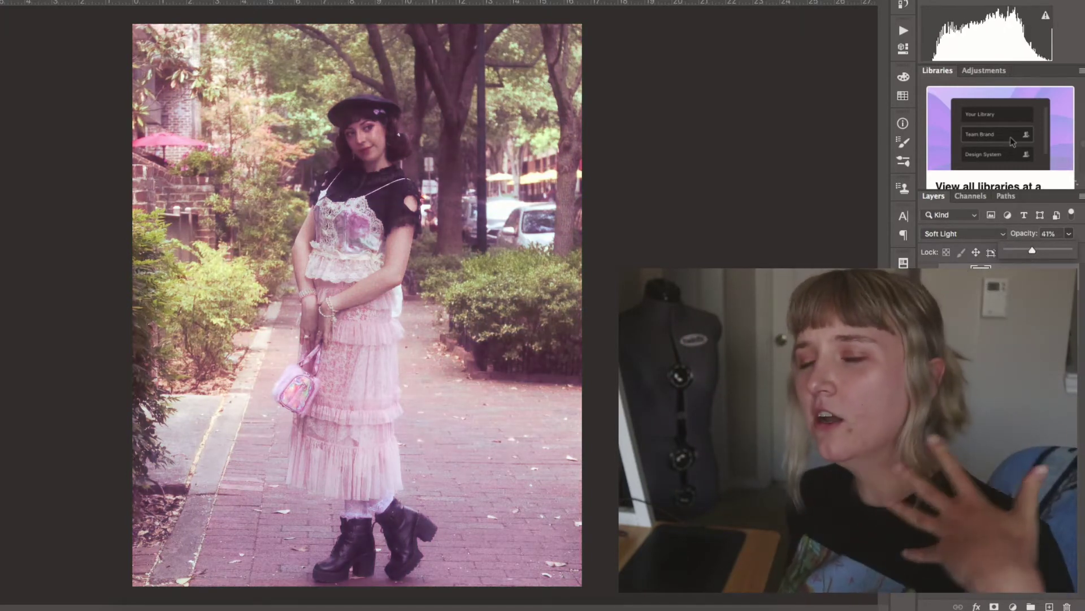
Step: Reduce the opacity of the adjustment layer beneath the Gradient Map
click(1012, 305)
click(1069, 233)
drag(1071, 250, 1030, 251)
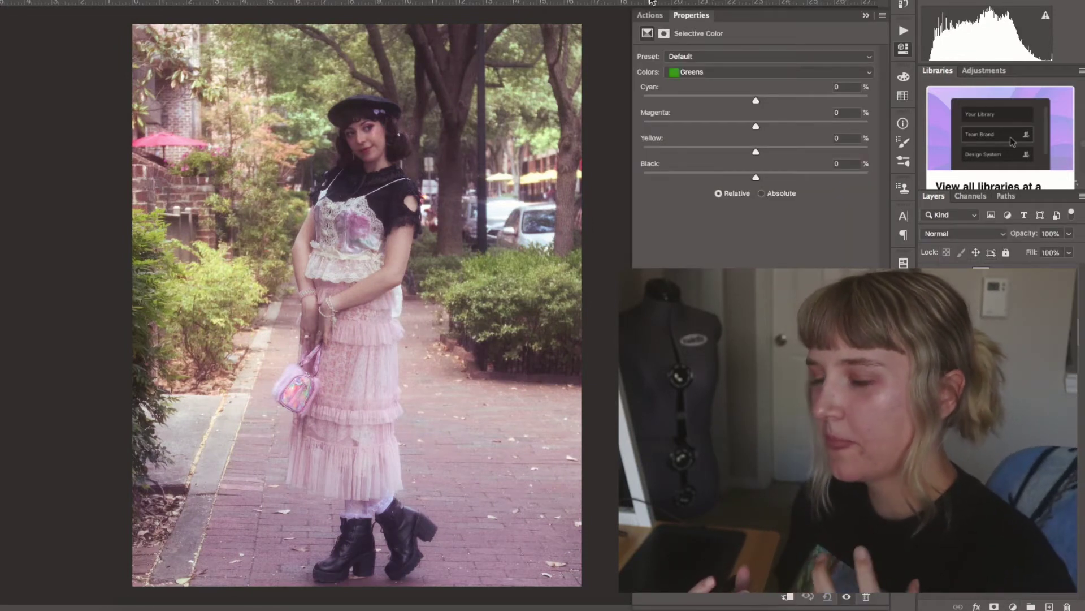
Step: Set Black to +14 and Cyan to +14 for the Greens in the Selective Color adjustment
drag(756, 177, 771, 178)
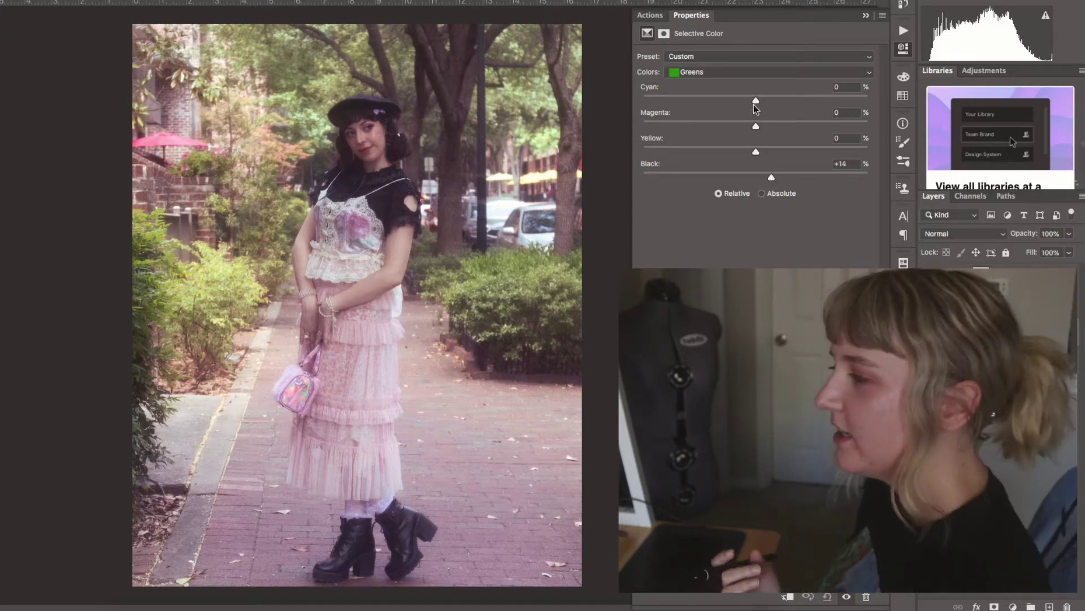
drag(756, 101, 769, 102)
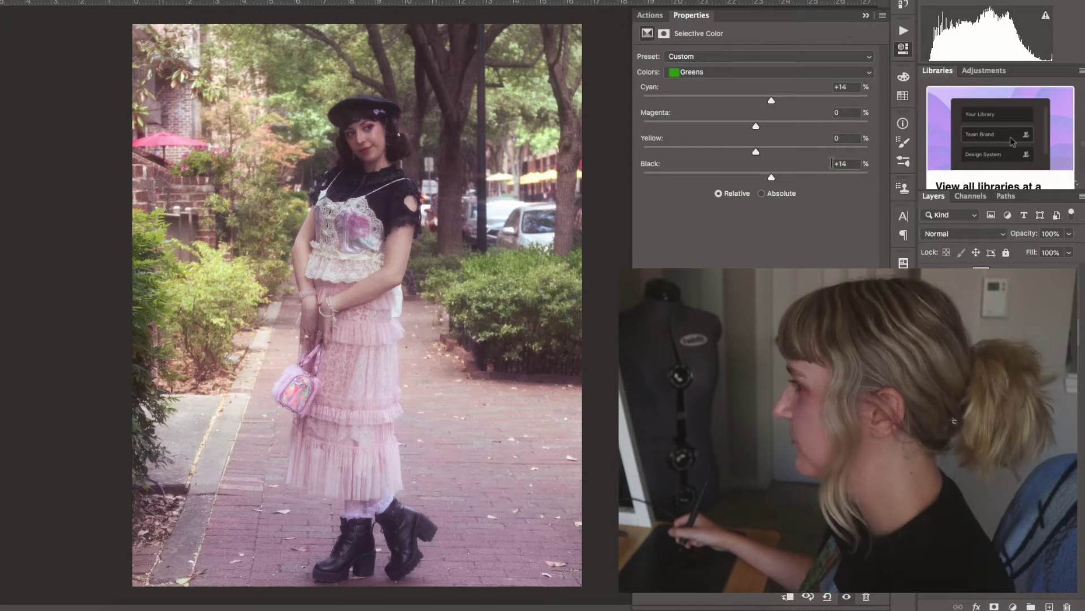
click(866, 17)
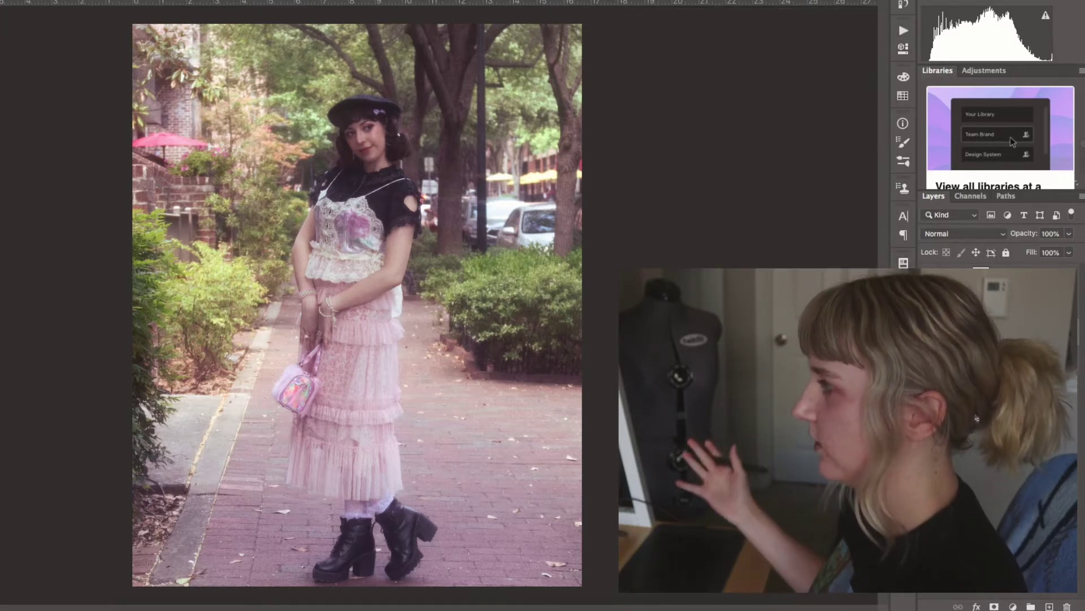
Step: Set Cyan to +22 and Yellow to -23 for the Yellows in the Selective Color adjustment
click(987, 390)
click(903, 32)
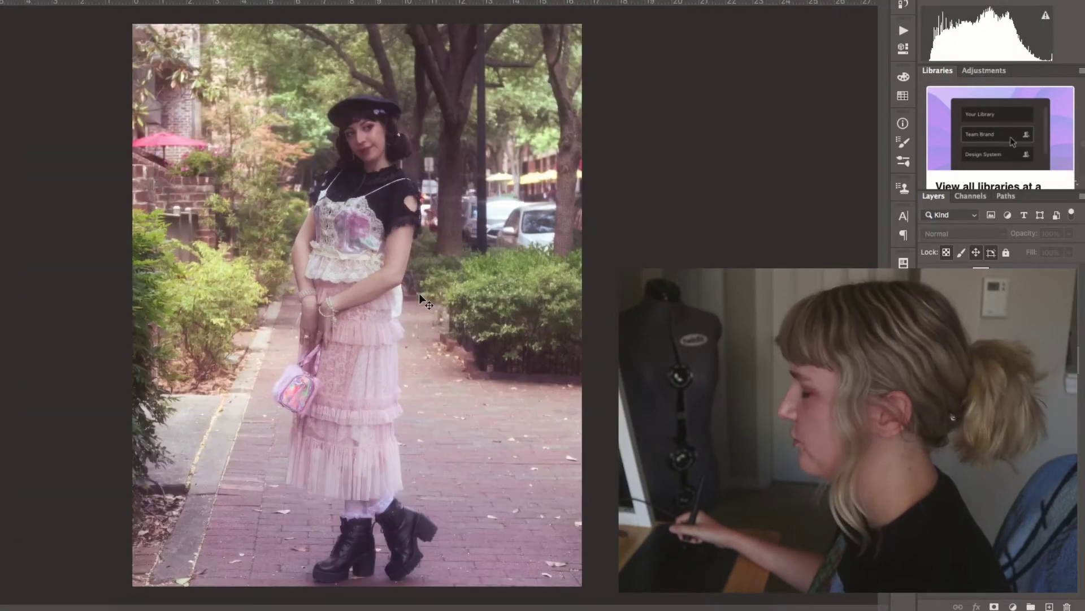
double_click(955, 305)
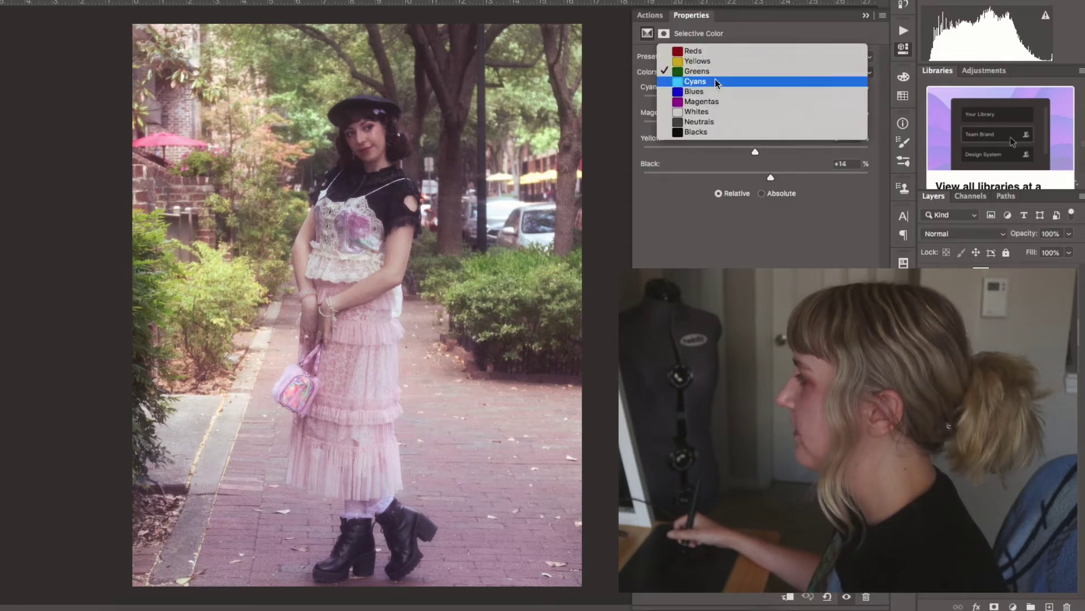
click(706, 61)
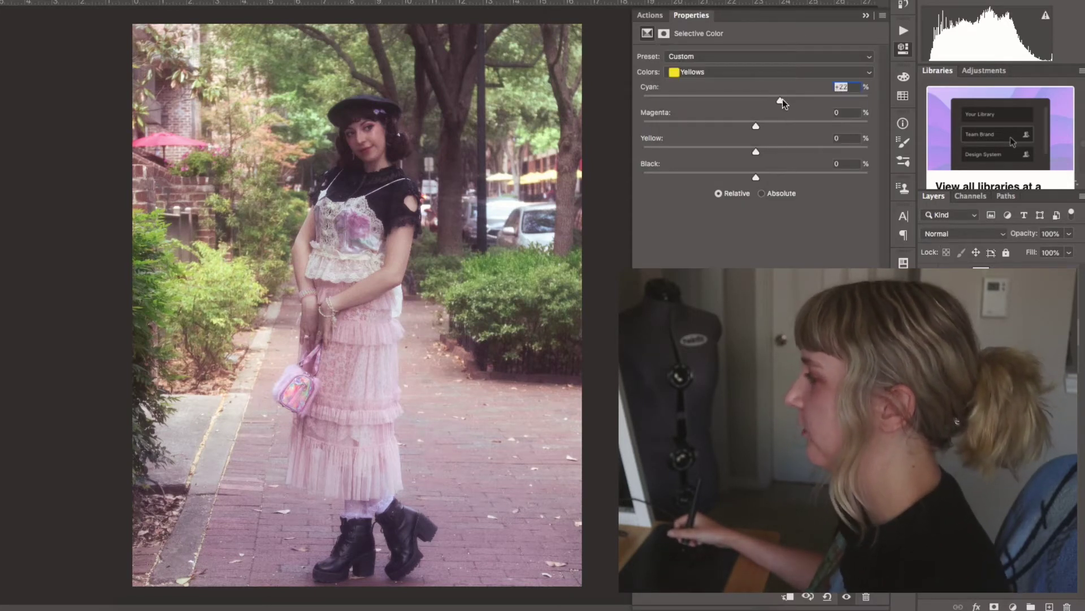
drag(756, 151, 730, 150)
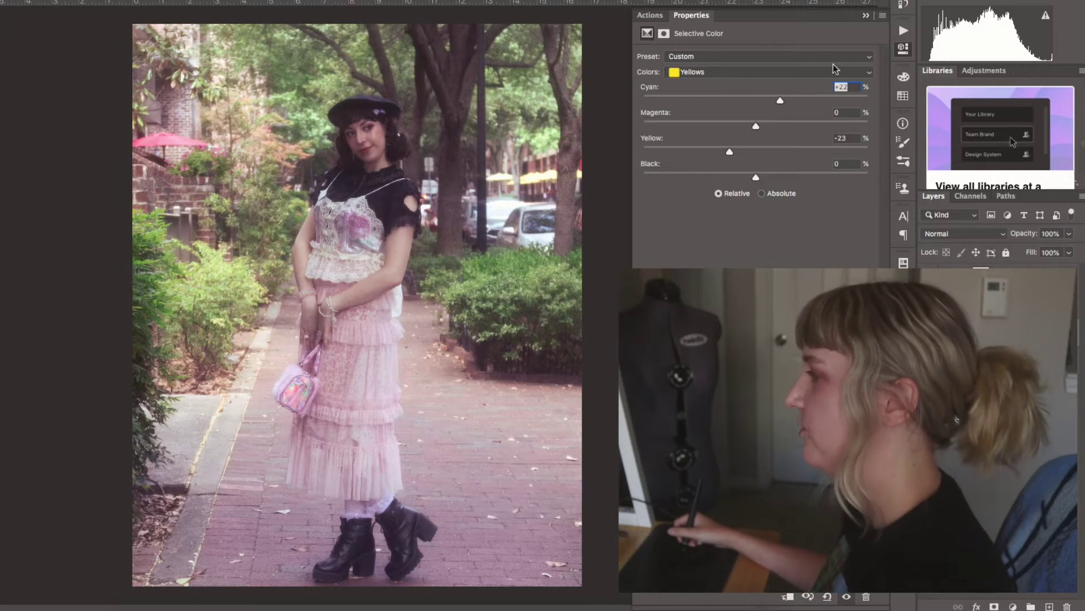
click(867, 16)
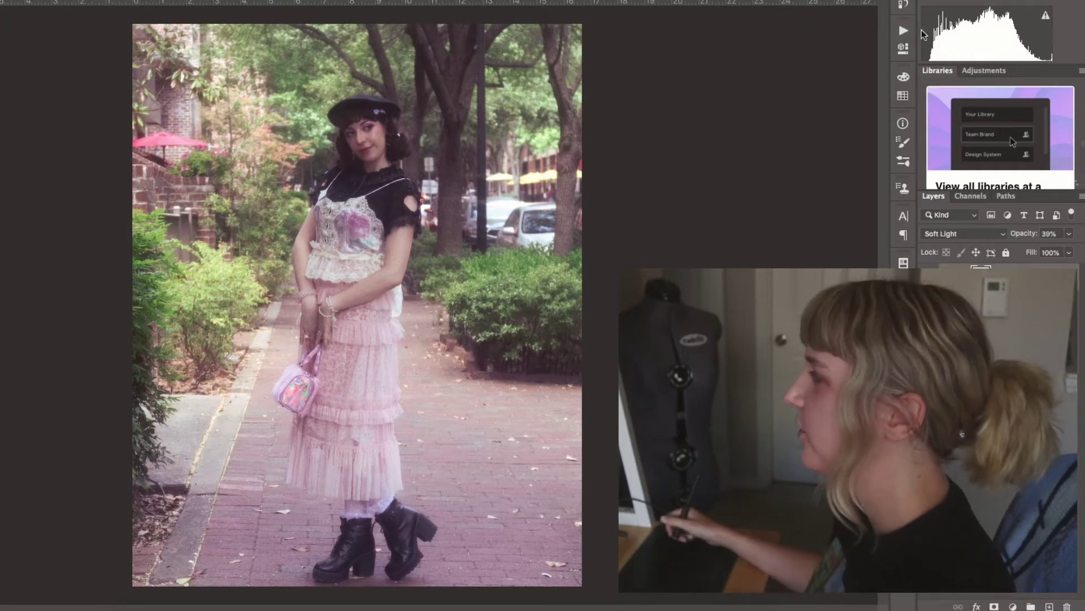
Step: Adjust the Black amount of the Blacks range in the Selective Color adjustment
click(904, 30)
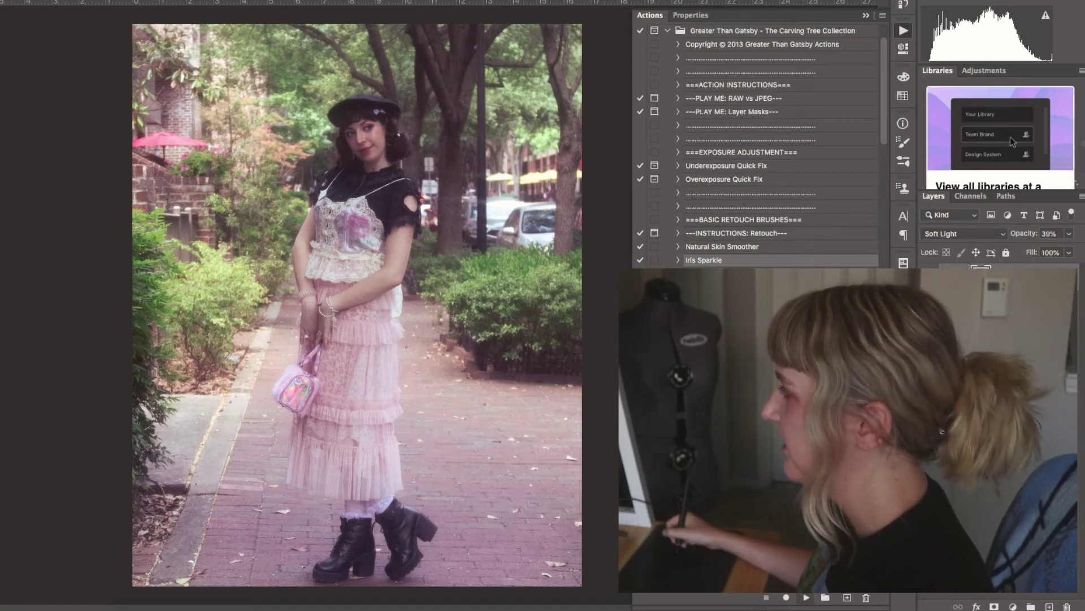
click(998, 351)
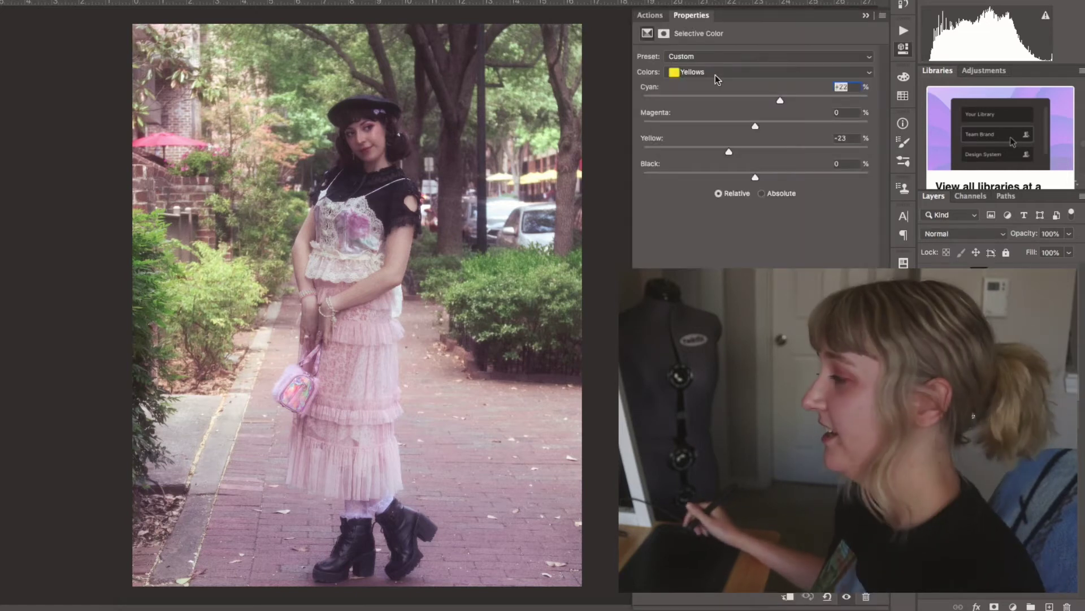
click(715, 74)
click(749, 141)
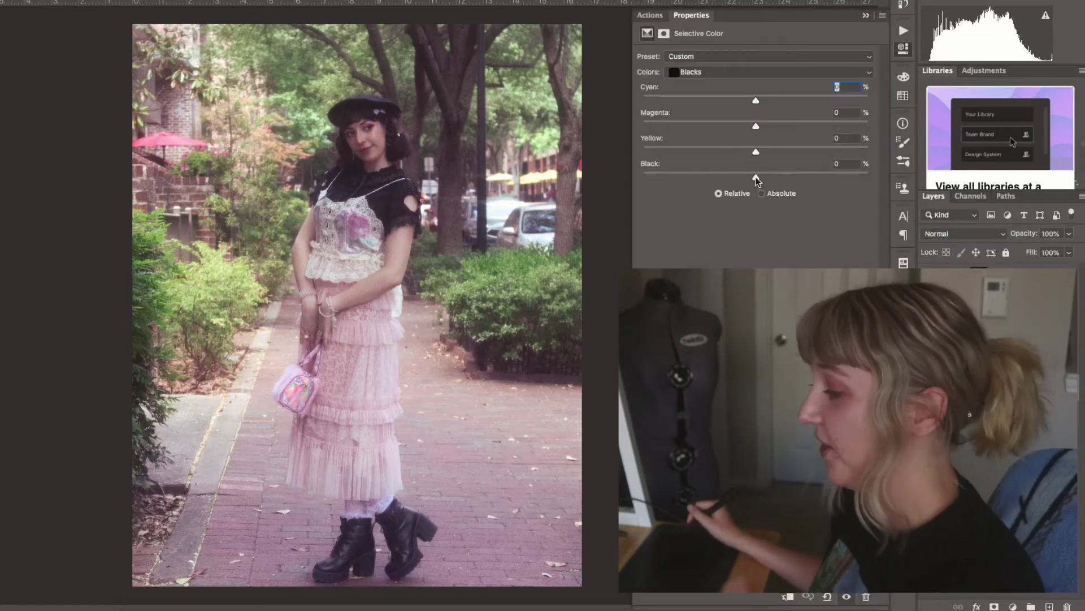
click(867, 15)
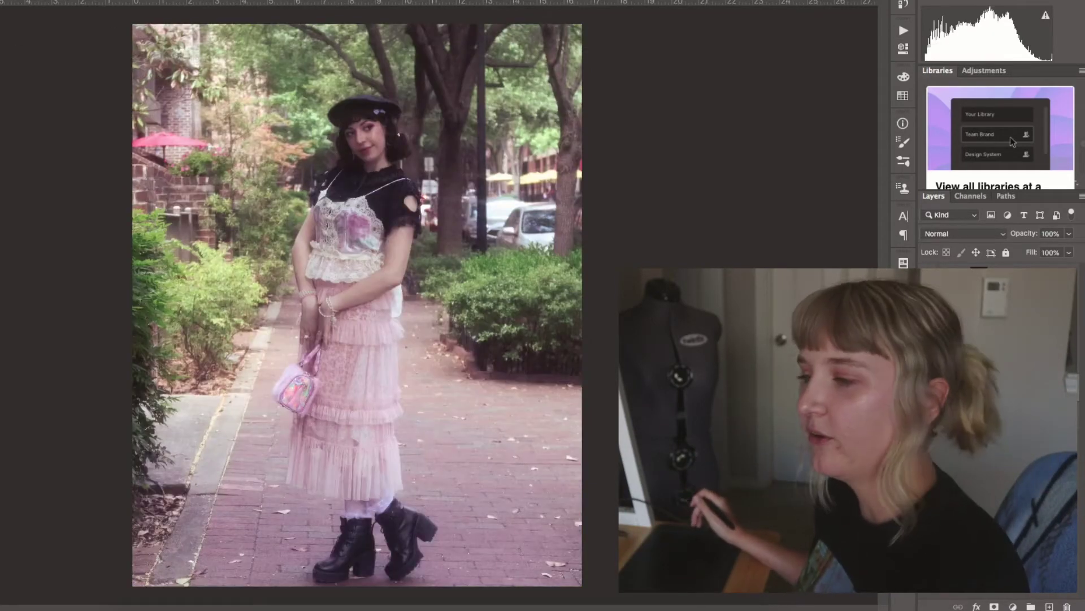
Step: Add a Curves adjustment above the Soft Light layer and shape the RGB curve with slightly lowered shadows, lifted midtones and lifted highlights
click(1008, 316)
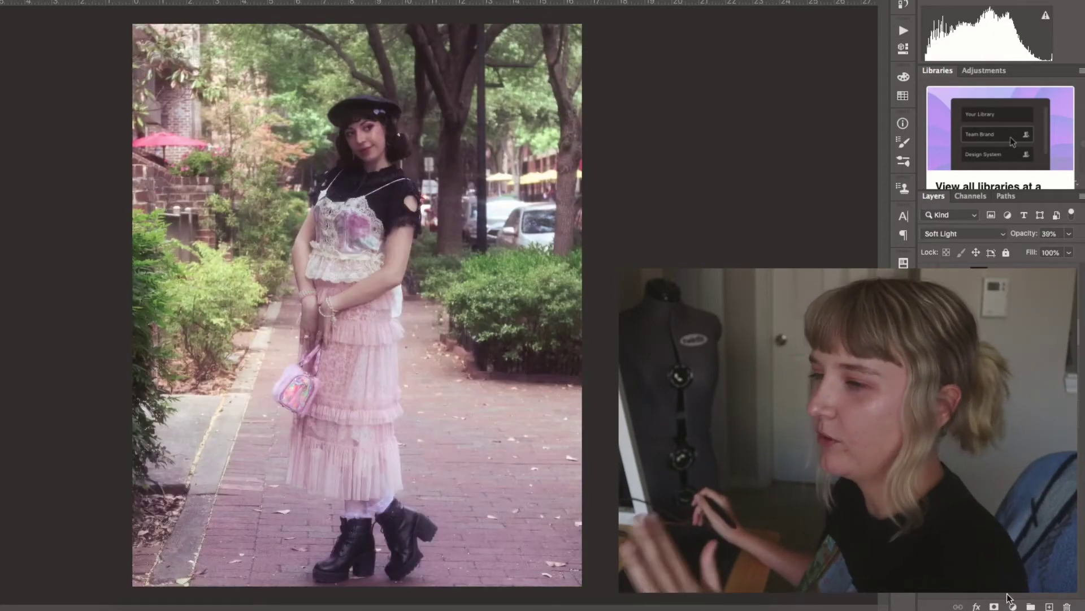
click(1012, 606)
click(1017, 414)
drag(770, 175, 770, 172)
drag(728, 216, 728, 219)
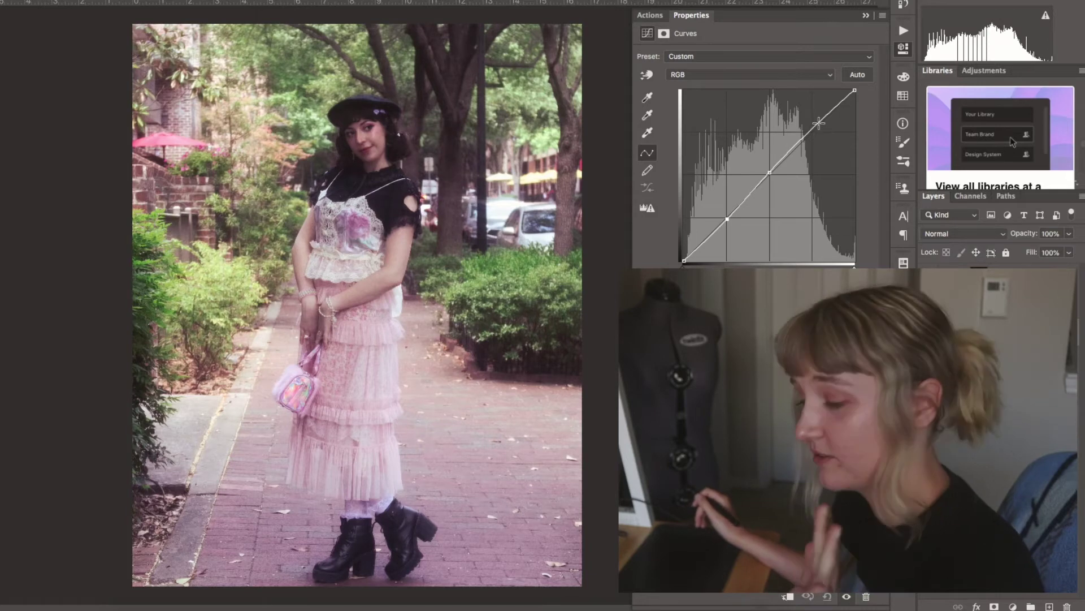
click(818, 123)
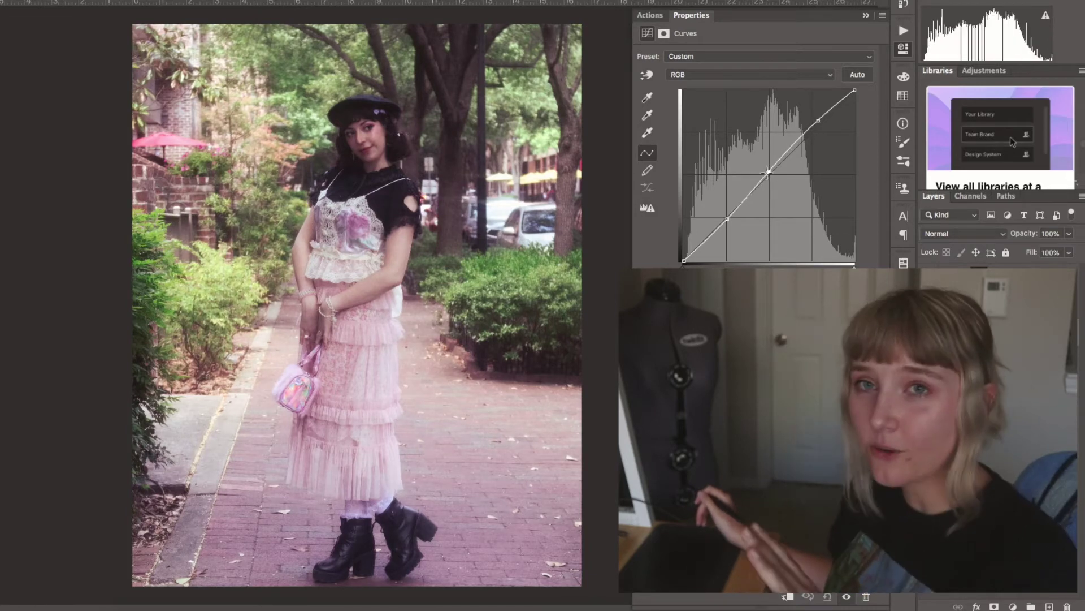
Step: Ease the shadow, midtone and highlight points of the RGB curve back close to the diagonal for subtler contrast
drag(768, 173, 768, 174)
drag(726, 219, 725, 217)
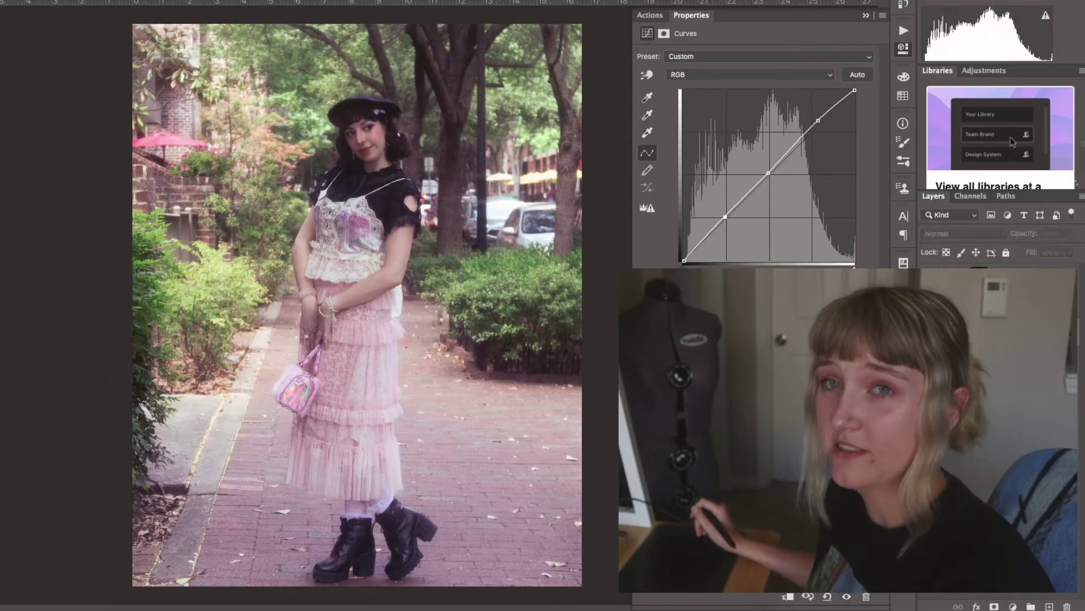
drag(818, 121, 812, 130)
drag(768, 173, 770, 173)
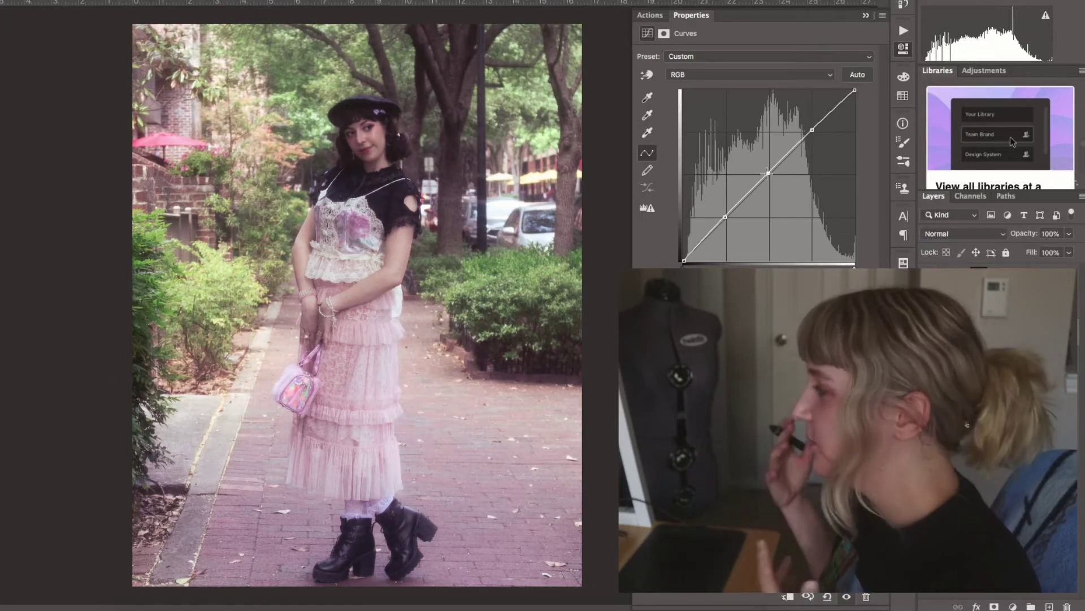
click(770, 174)
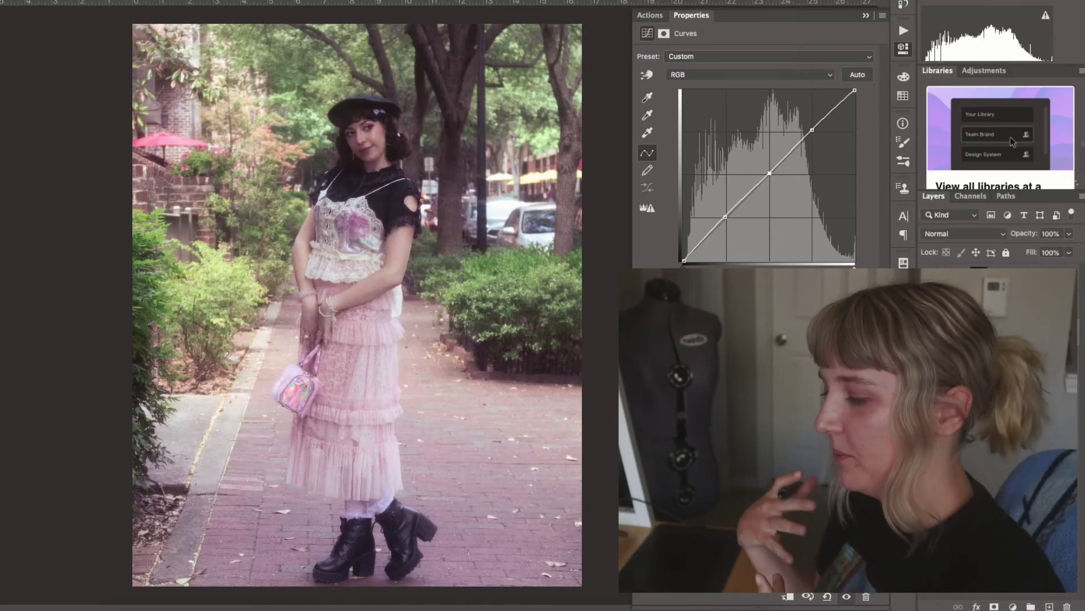
click(866, 16)
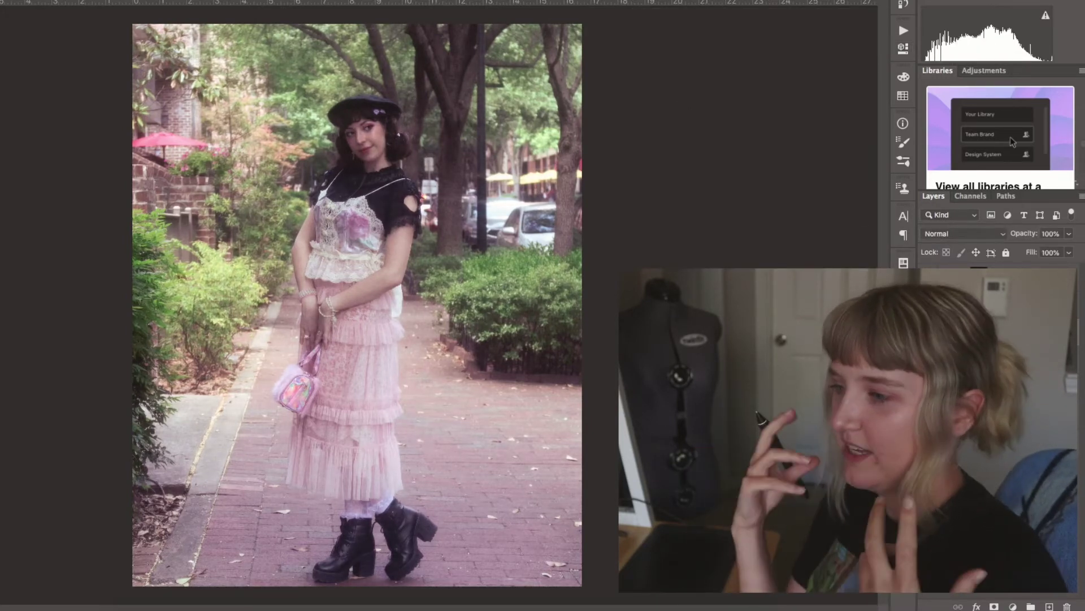
Step: Switch to the portrait seated on the brick stairs and adjust its tones with the Camera Raw Filter
click(0, 0)
mouse_move(14, 122)
click(131, 170)
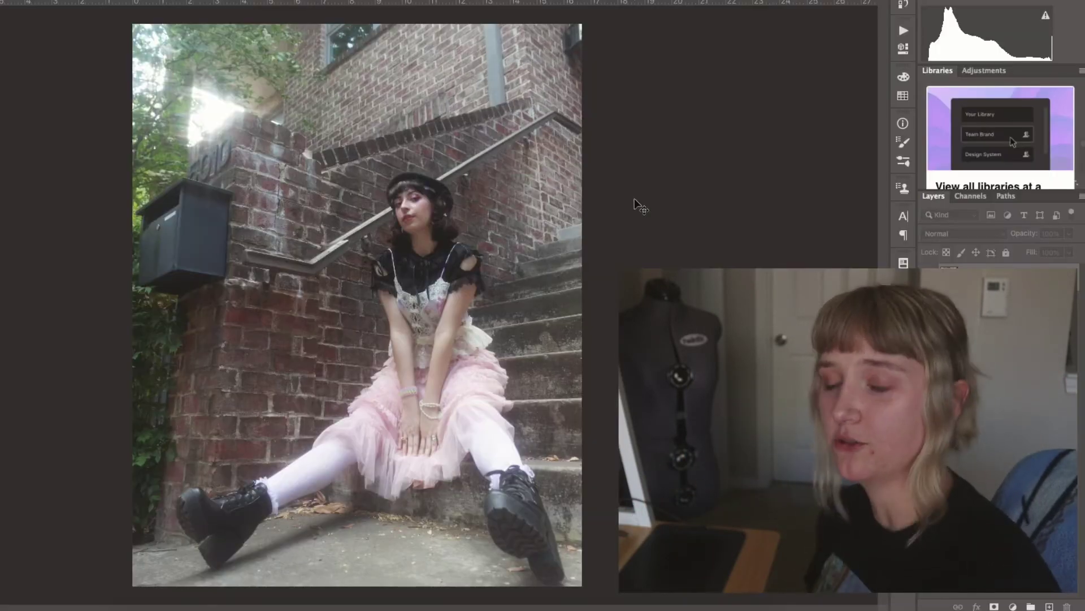
click(110, 0)
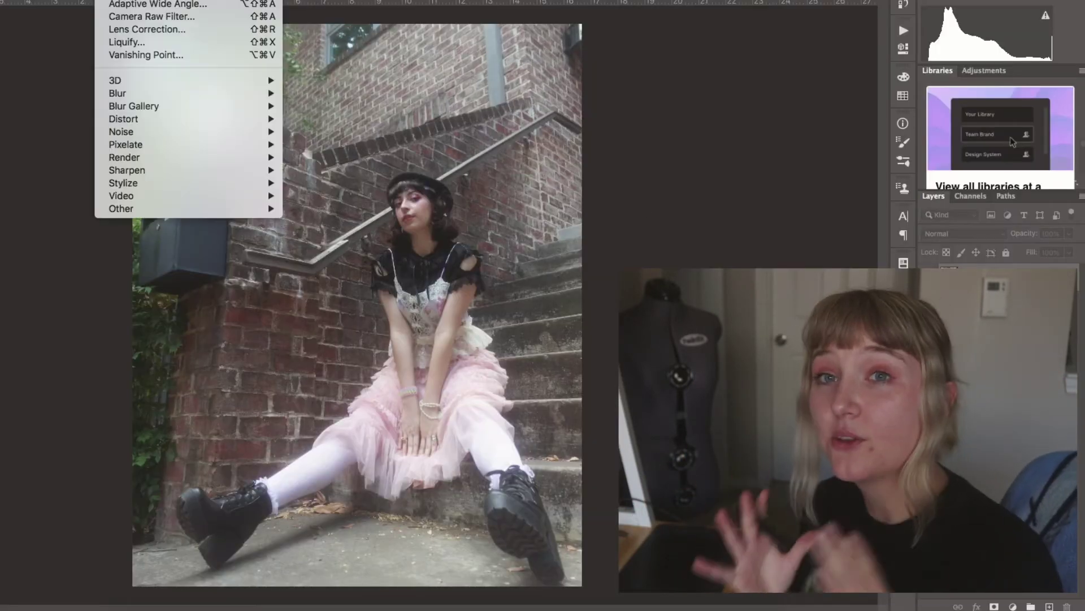
click(135, 18)
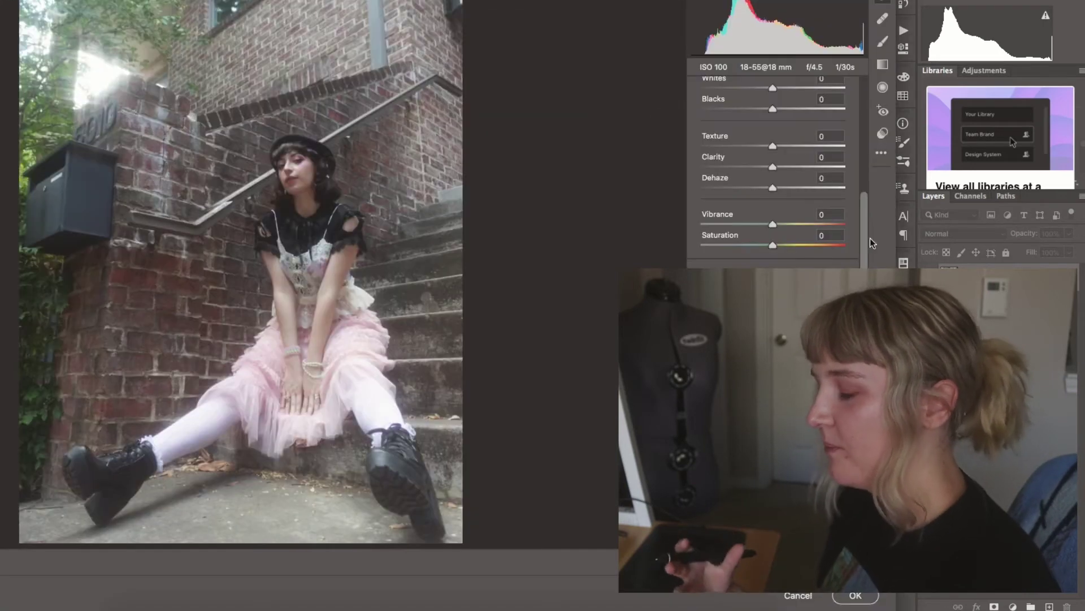
drag(868, 237, 865, 122)
drag(774, 253, 739, 273)
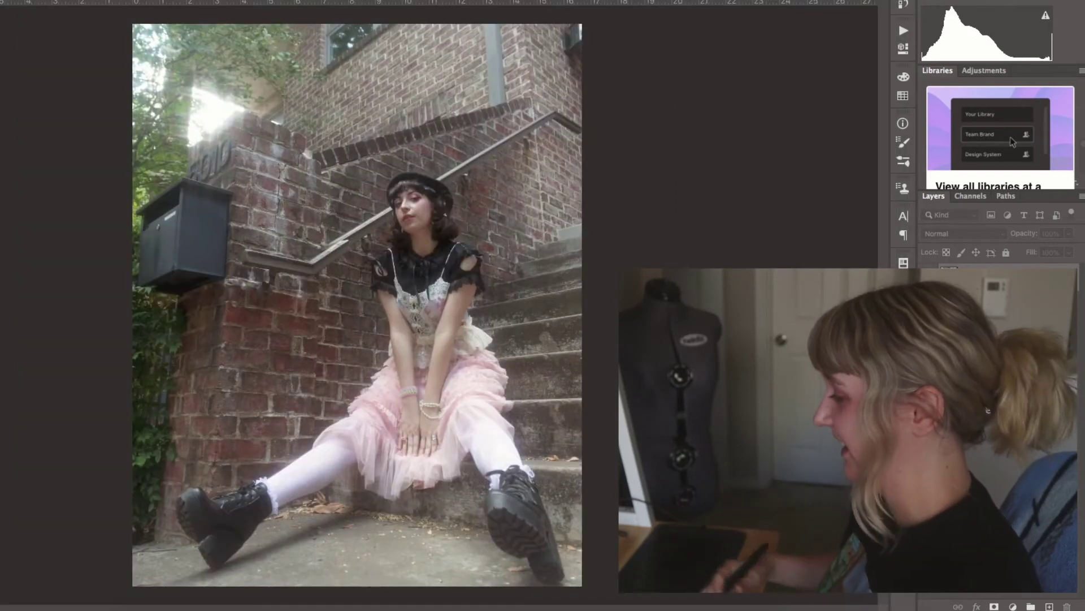
Step: Add a Curves adjustment layer to the stairs portrait and apply a curve preset to it
click(1046, 415)
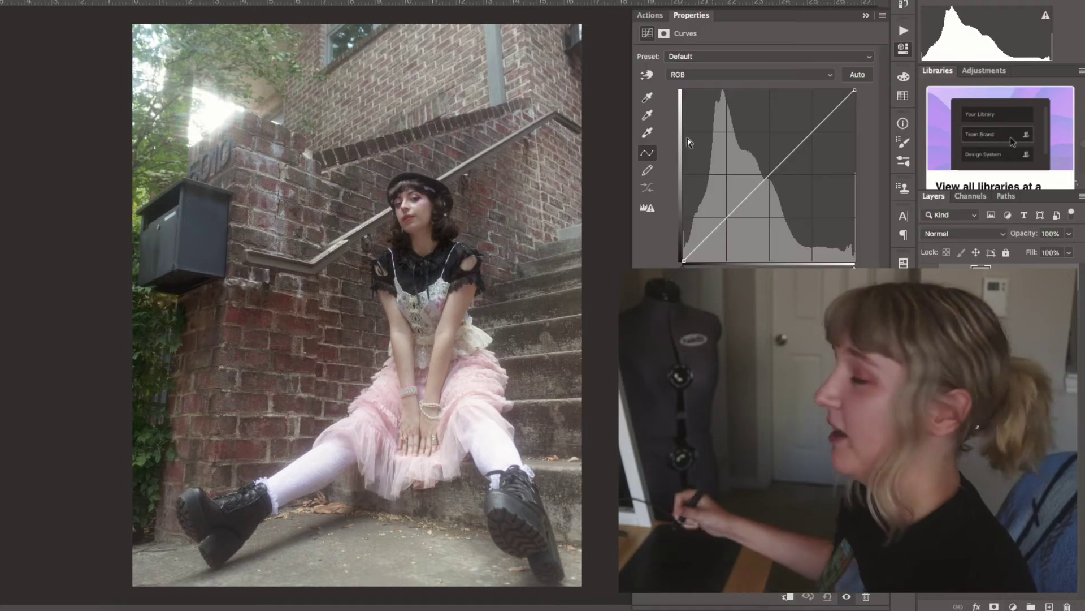
click(754, 55)
click(761, 36)
click(759, 72)
click(765, 52)
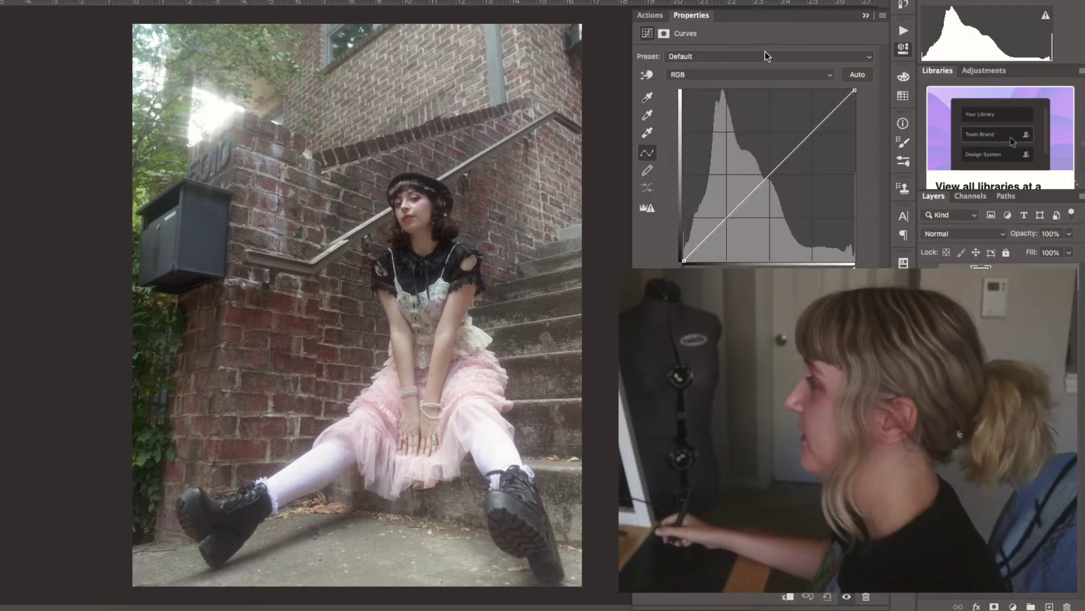
click(764, 54)
click(730, 199)
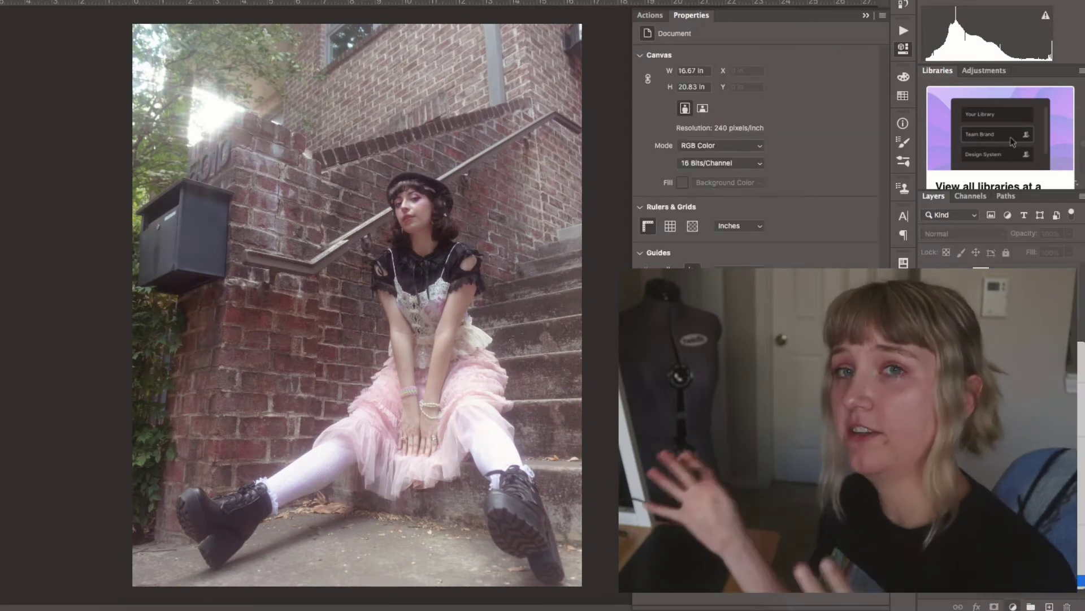
Step: Add a Gradient Map adjustment with its darkest stop set to the purple wonka swatch at 27%
click(1040, 568)
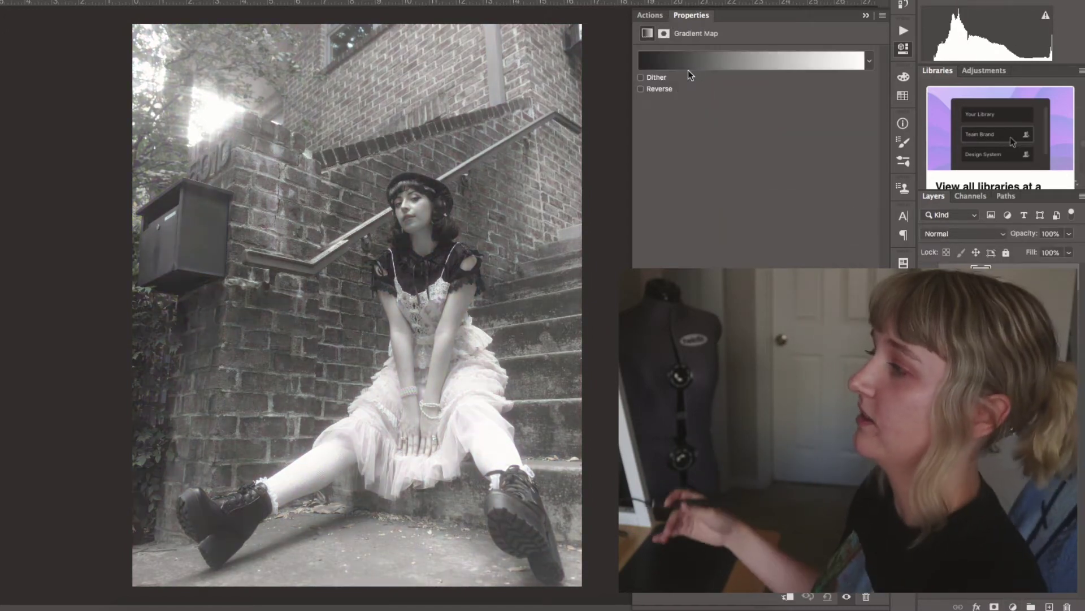
click(687, 65)
click(904, 102)
click(12, 370)
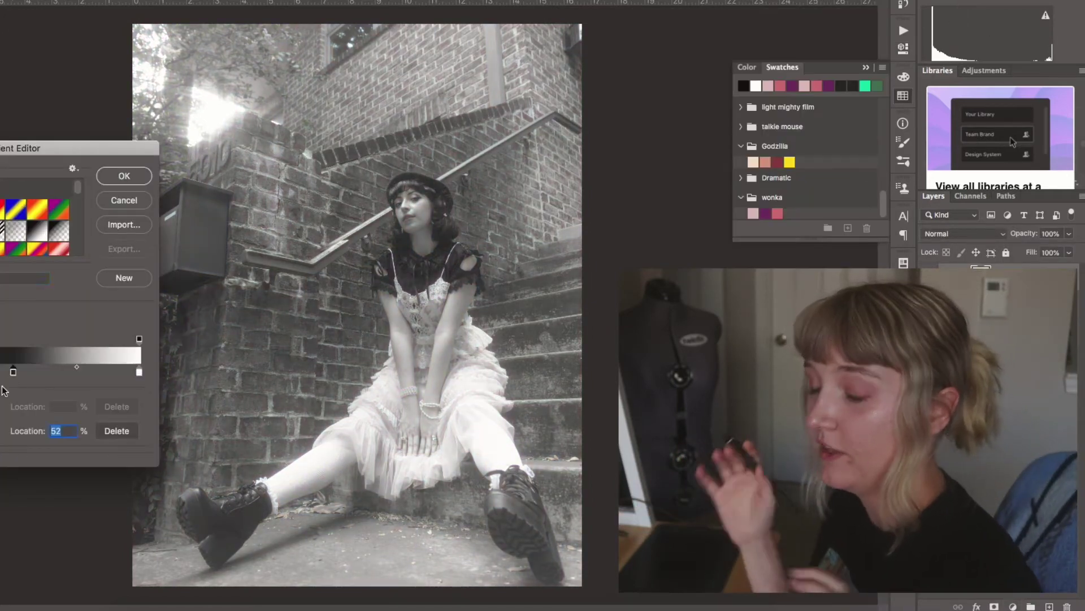
double_click(0, 371)
click(766, 213)
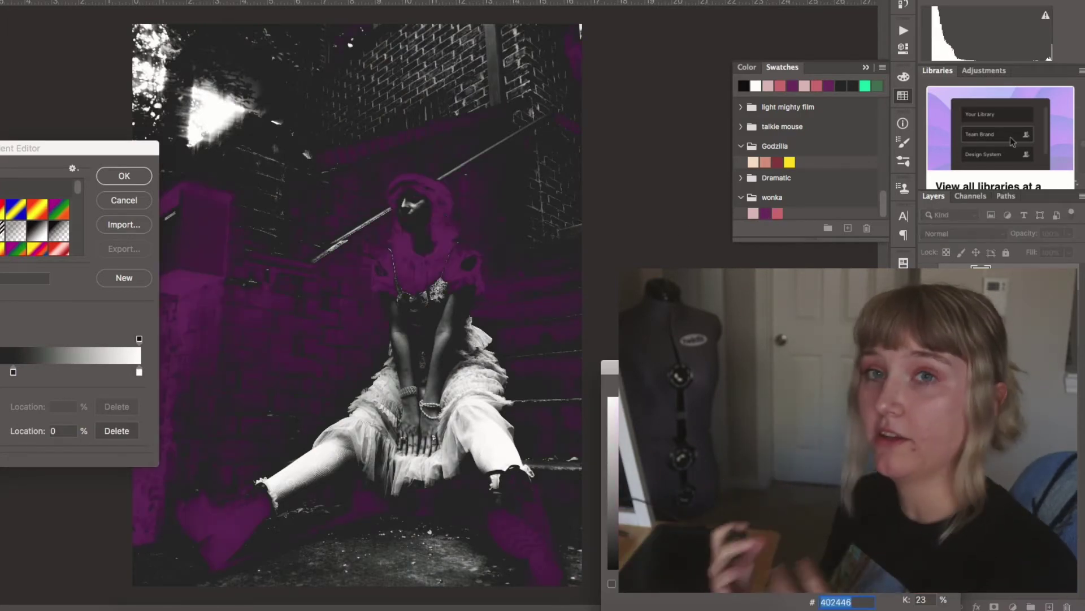
key(Return)
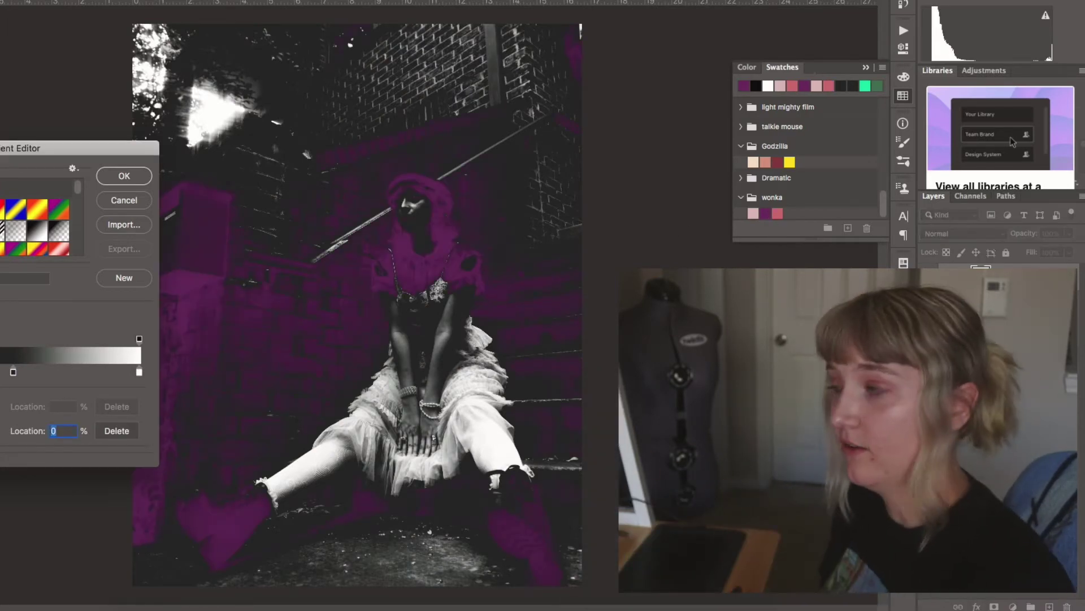
text(27)
click(126, 176)
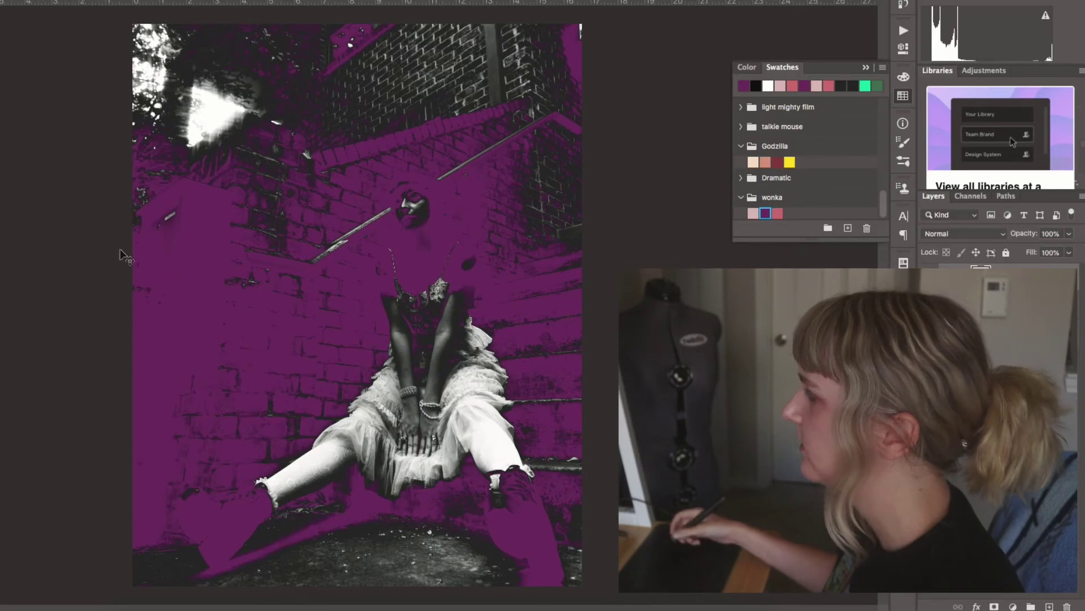
Step: Recolor the Gradient Map's middle stop with the rose wonka swatch and shift it slightly toward the light end
double_click(951, 276)
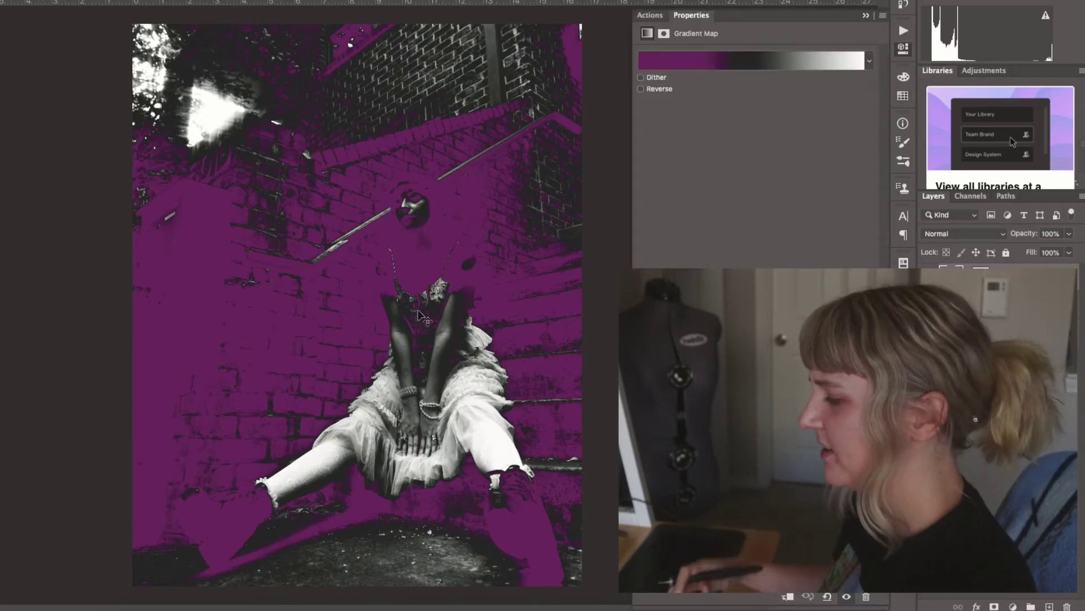
click(754, 64)
click(903, 95)
click(13, 372)
click(1, 431)
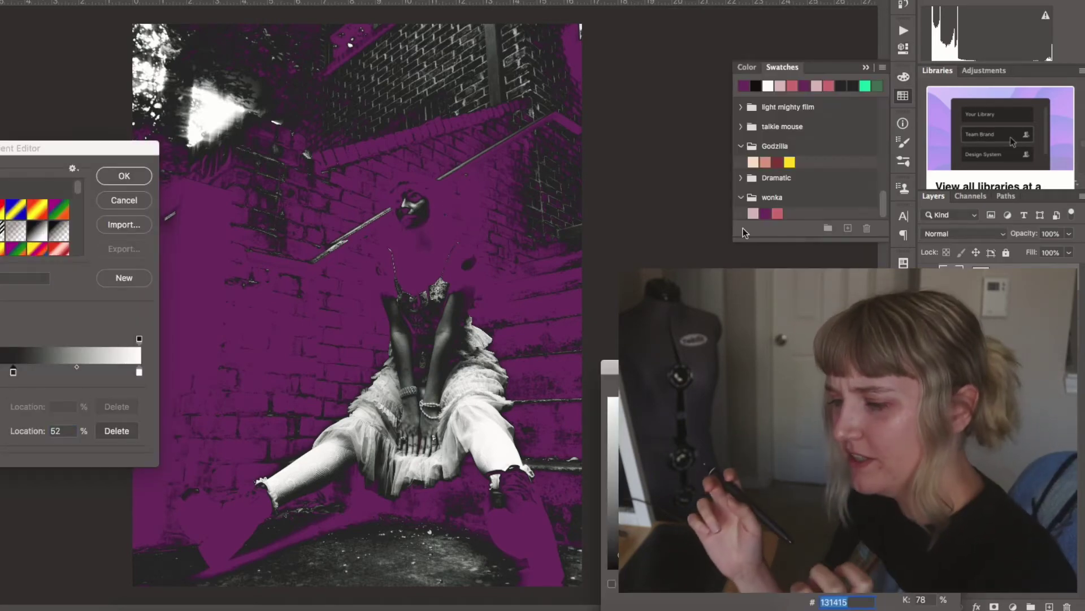
click(777, 214)
key(Return)
drag(13, 372, 27, 372)
Step: Set the gradient's white end stop to the light pink wonka swatch at 74% and accept the gradient
click(139, 372)
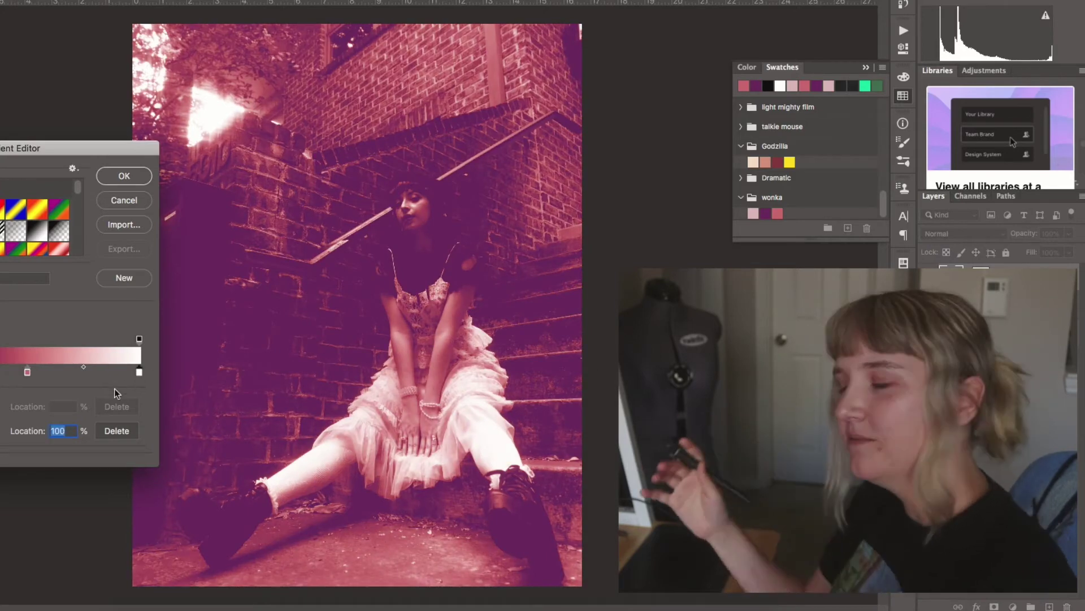
click(1, 431)
click(753, 214)
key(Return)
text(74)
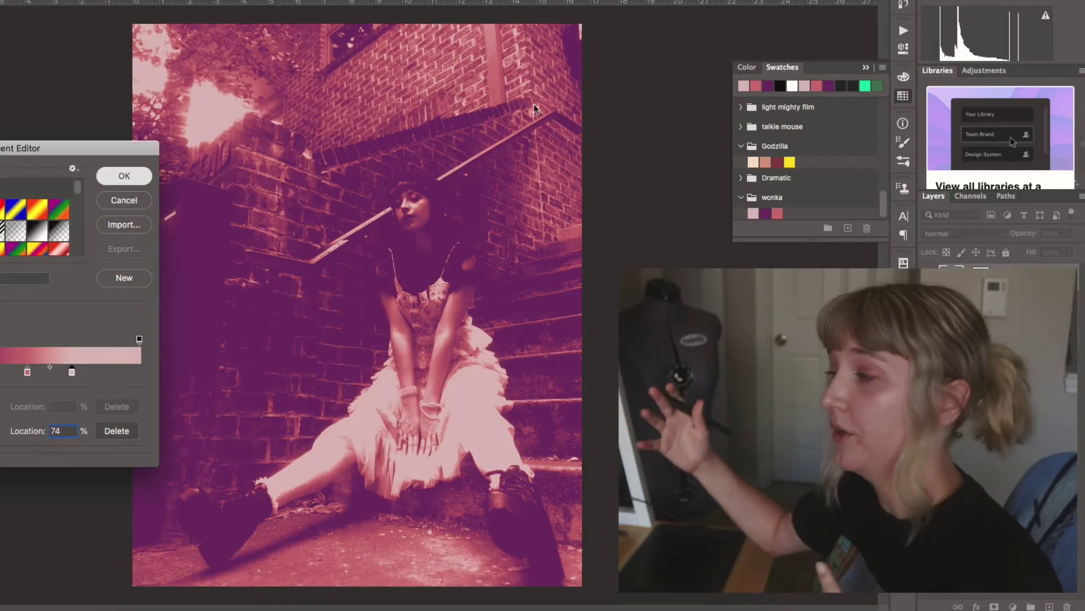
key(Return)
click(866, 67)
Step: Blend the Gradient Map layer in Soft Light mode at 24% opacity, comparing the photo with the layer hidden and shown
click(964, 233)
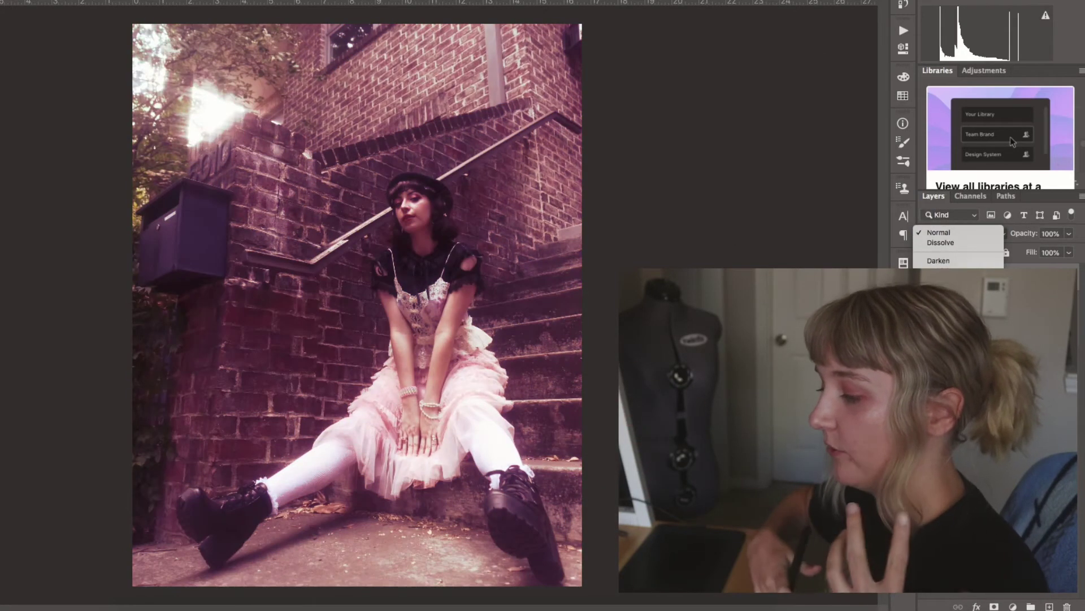
click(955, 393)
click(1068, 233)
drag(1067, 251, 1031, 252)
key(Return)
click(928, 276)
click(927, 276)
click(1068, 233)
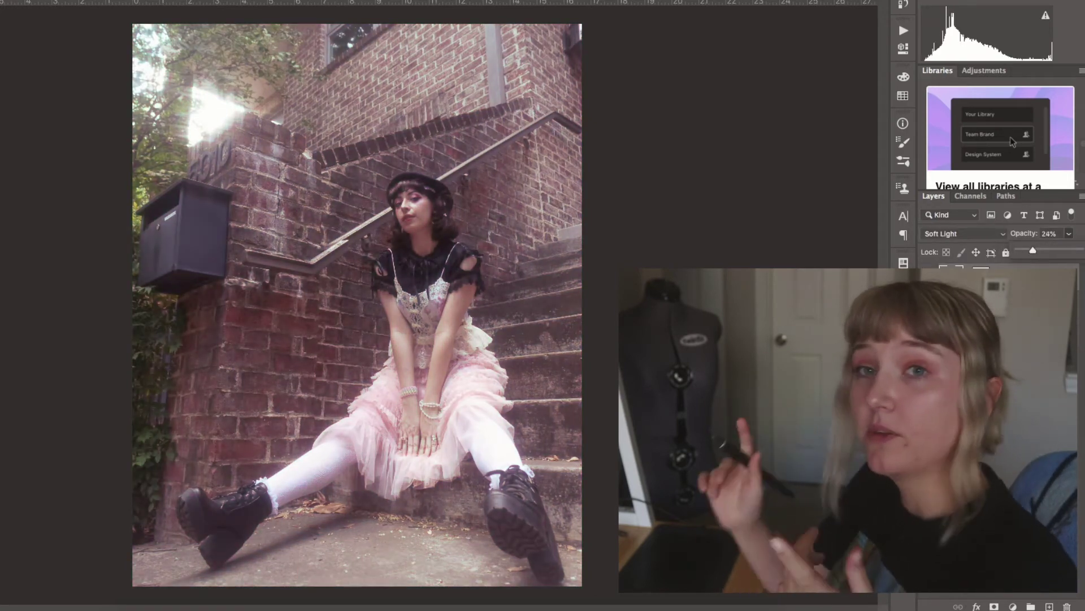
click(927, 275)
click(928, 276)
Step: Add a Selective Color adjustment and raise Black to +7% in the Blacks range
click(1014, 606)
click(1035, 579)
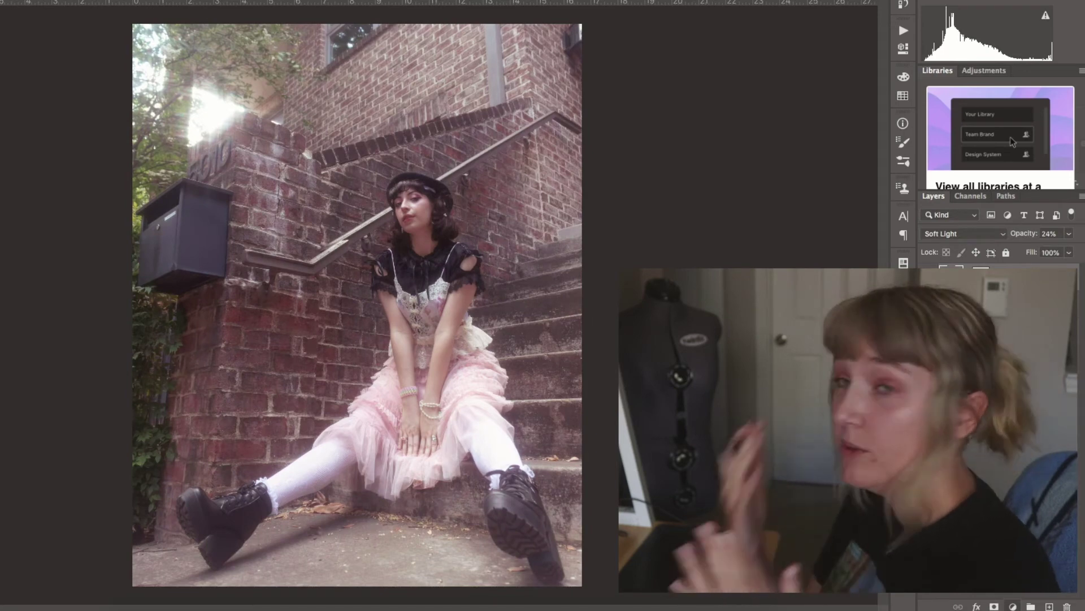
drag(755, 176, 764, 177)
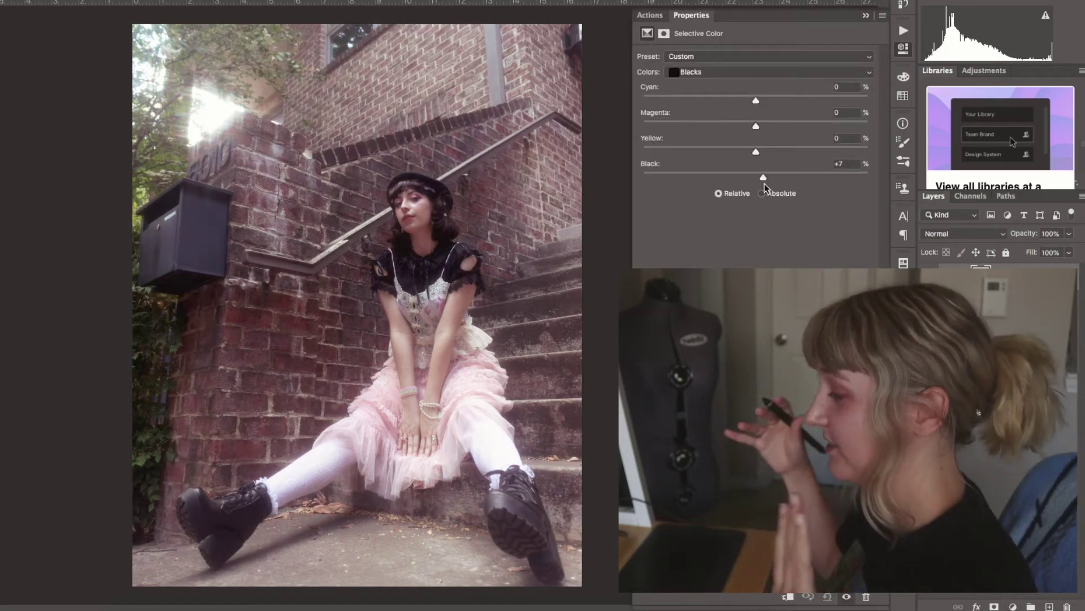
Step: In the Selective Color Yellows range, set Cyan to +20% and Black to +6%
click(729, 73)
click(739, 4)
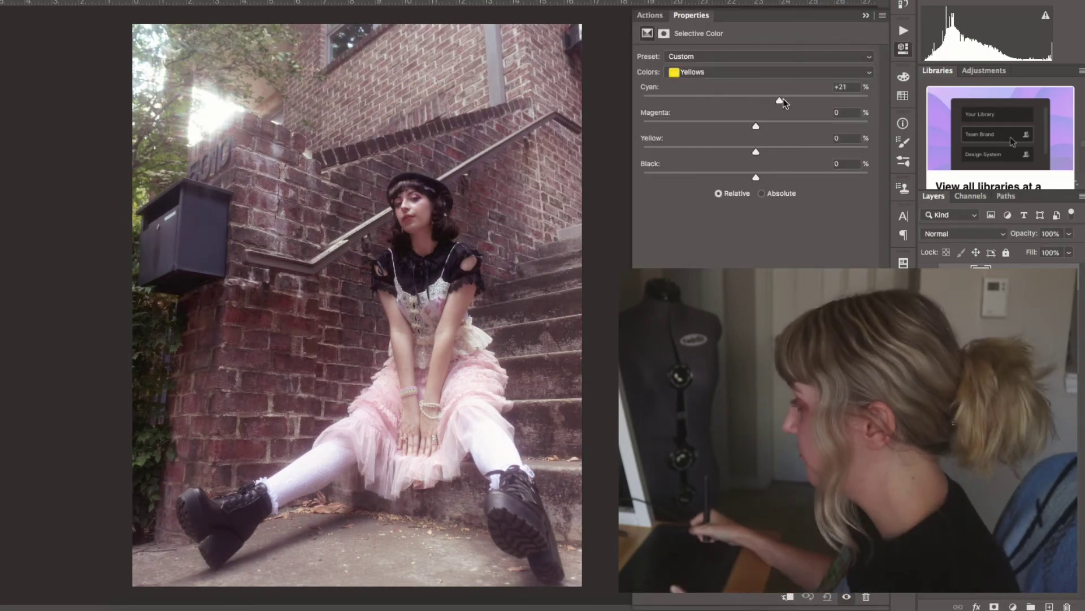
drag(783, 99, 782, 100)
drag(756, 178, 764, 179)
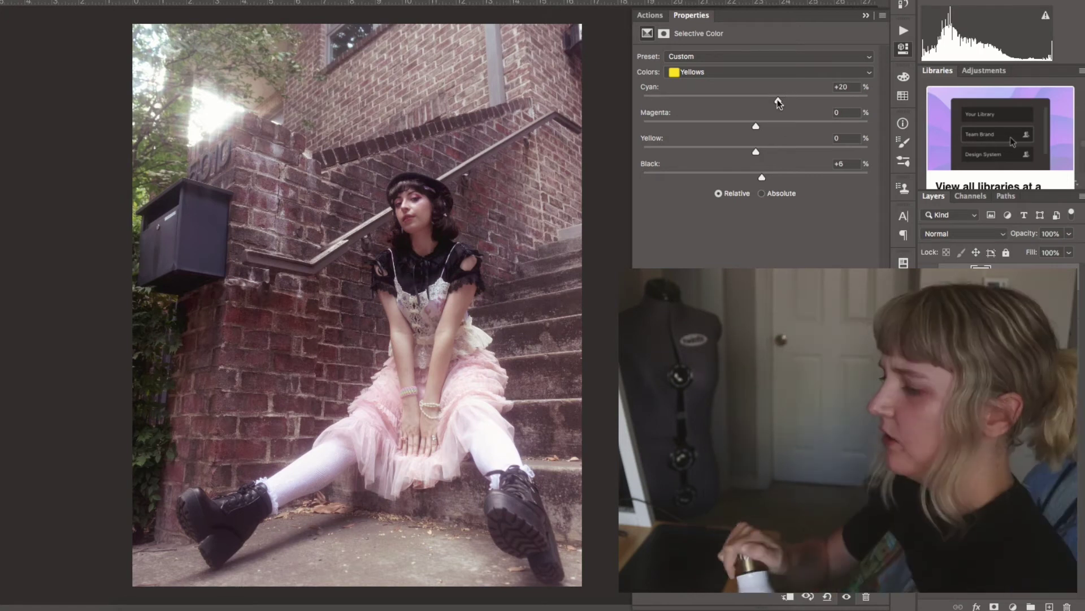
Step: Set the Selective Color Greens range to Cyan +27% and Black +5%, comparing the photo with the layer hidden and shown
click(744, 72)
click(745, 83)
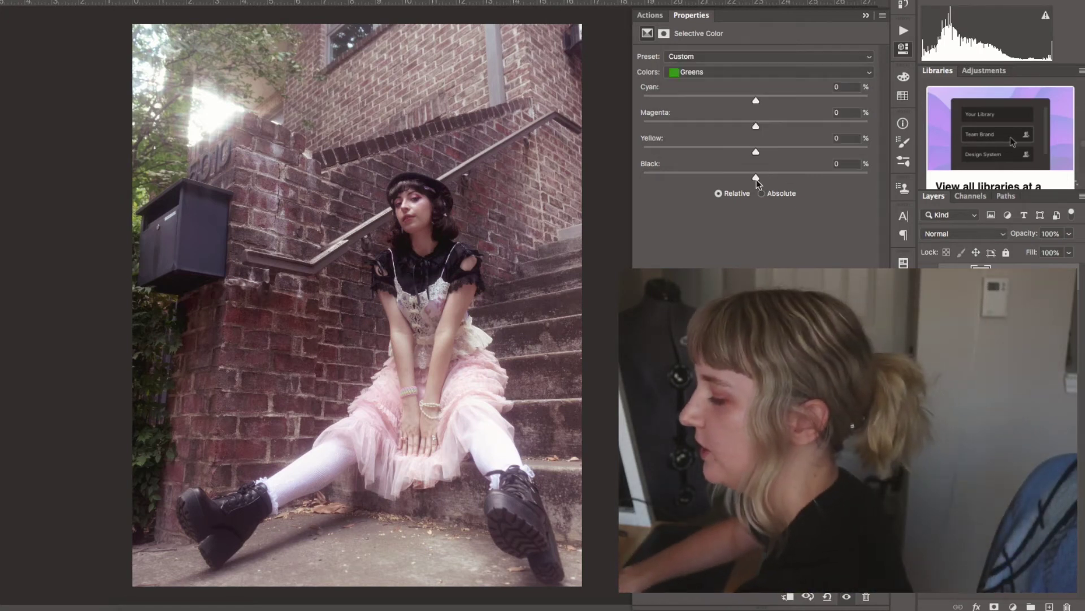
drag(757, 178, 761, 178)
click(755, 72)
click(756, 81)
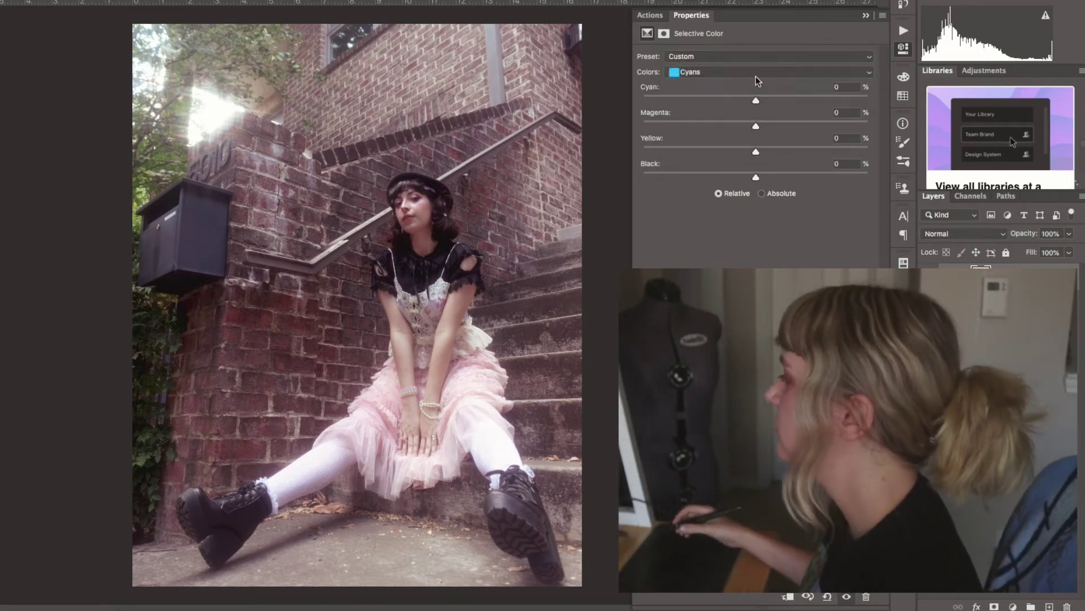
click(757, 73)
click(766, 62)
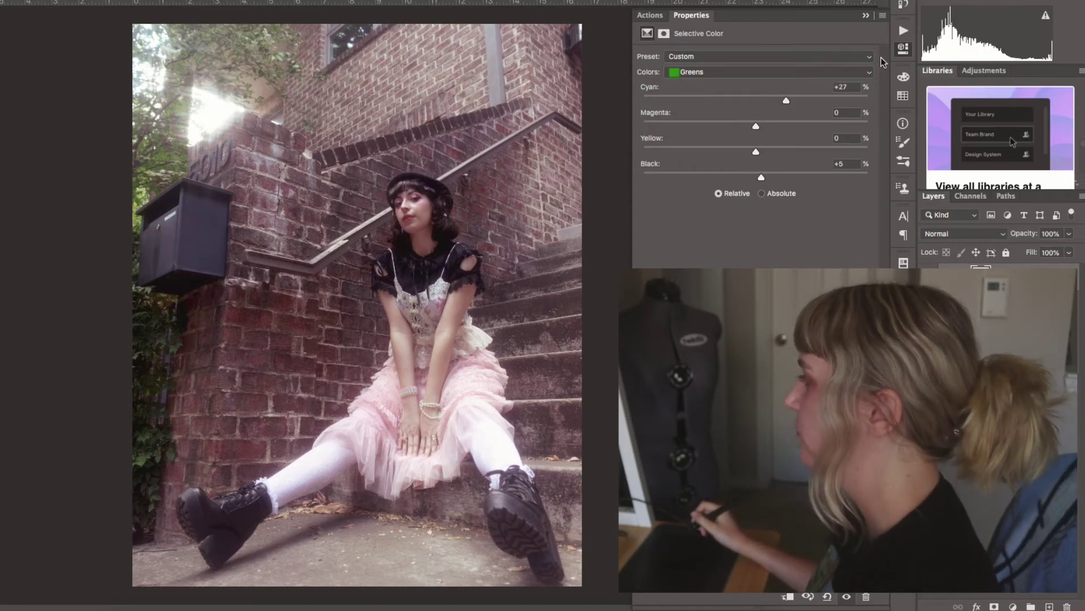
click(928, 279)
click(929, 279)
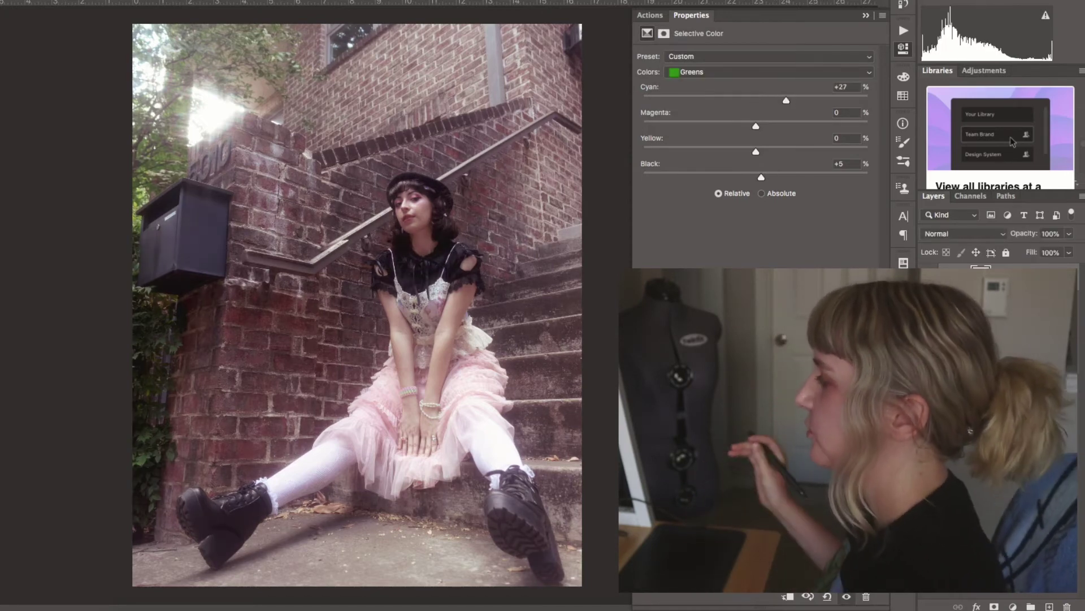
click(866, 16)
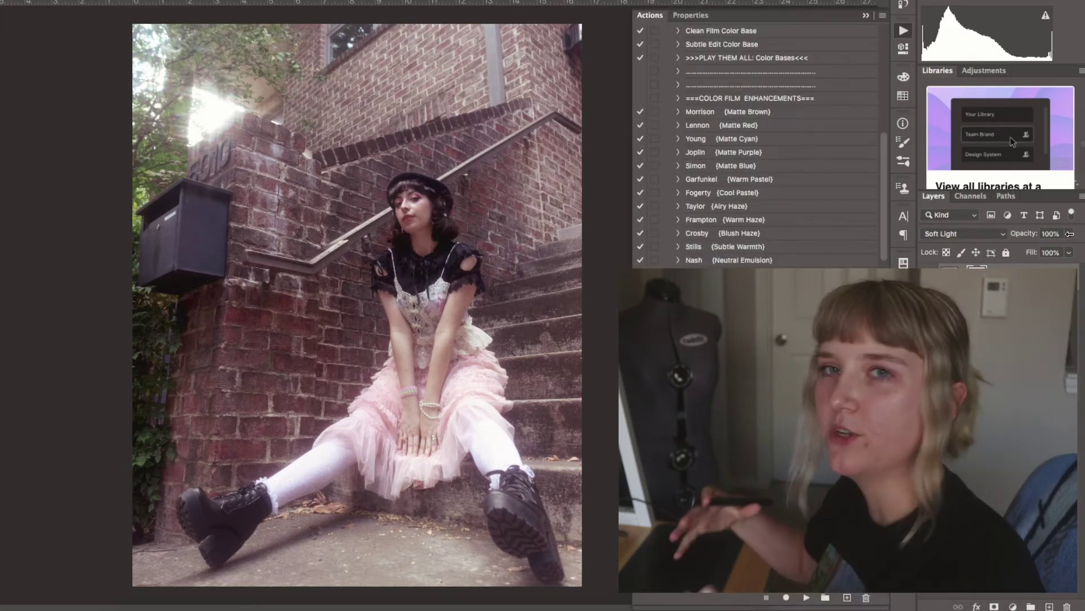
Step: Lower the opacity of the Soft Light layer added for the film enhancement
click(1070, 233)
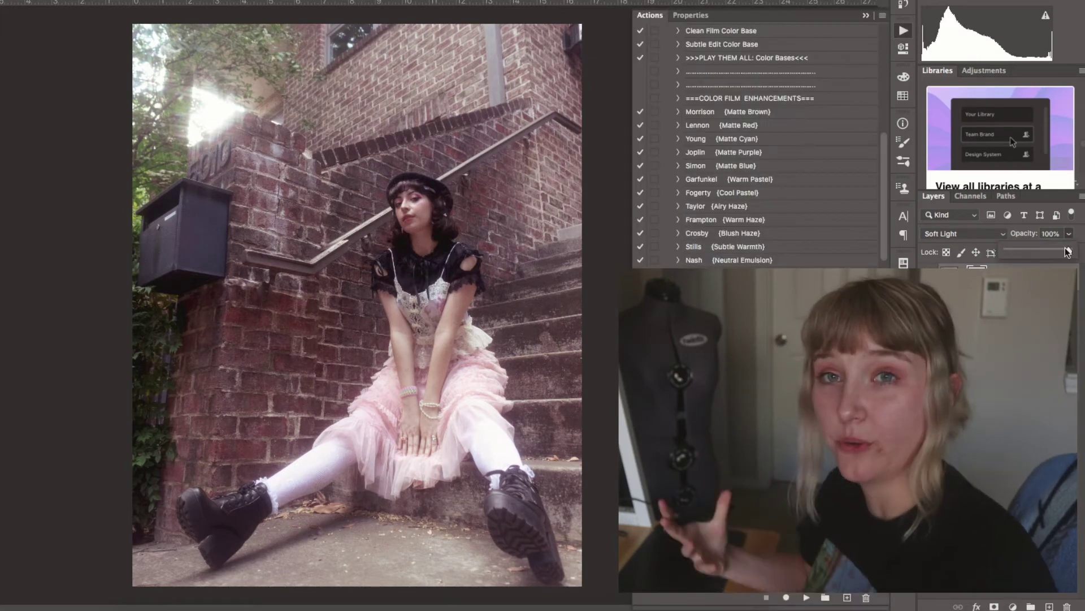
drag(1070, 251, 1017, 250)
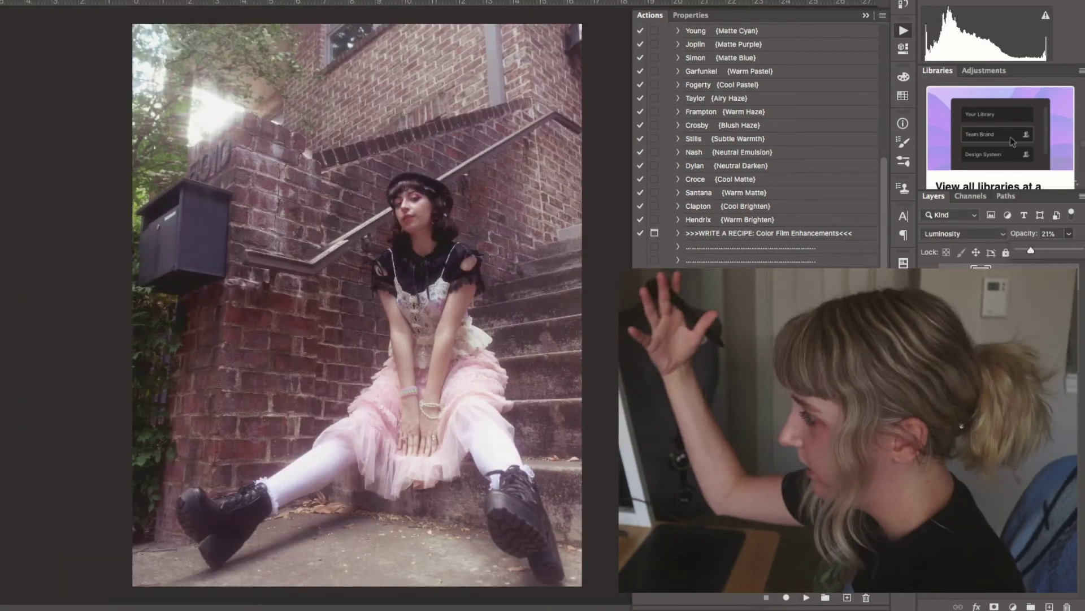
click(867, 16)
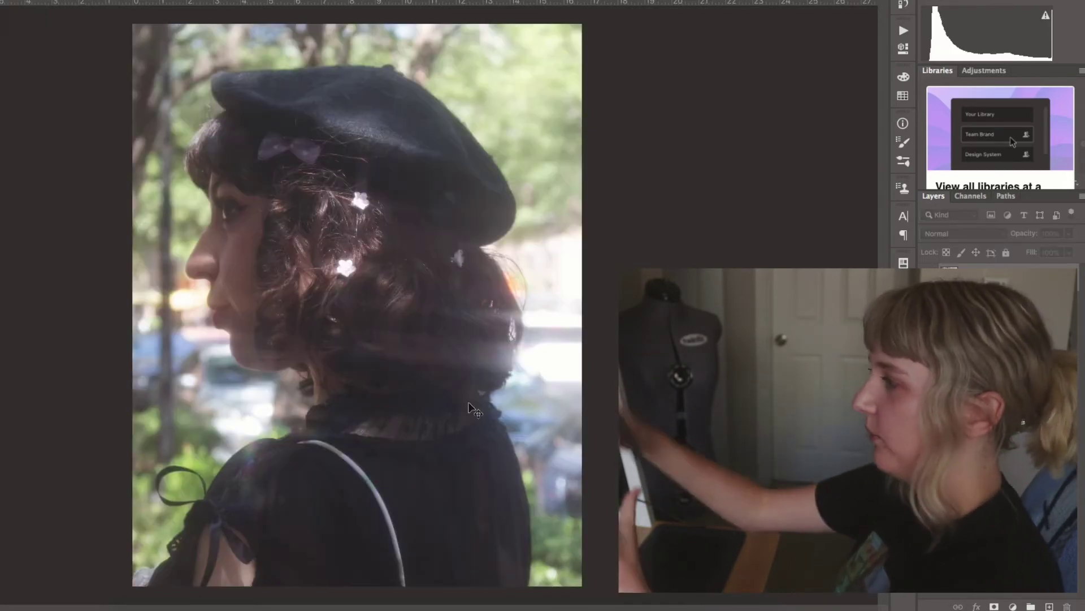
Step: Apply the Camera Raw Filter to the profile portrait with Temperature at +5 and Contrast at -48
click(107, 1)
click(133, 18)
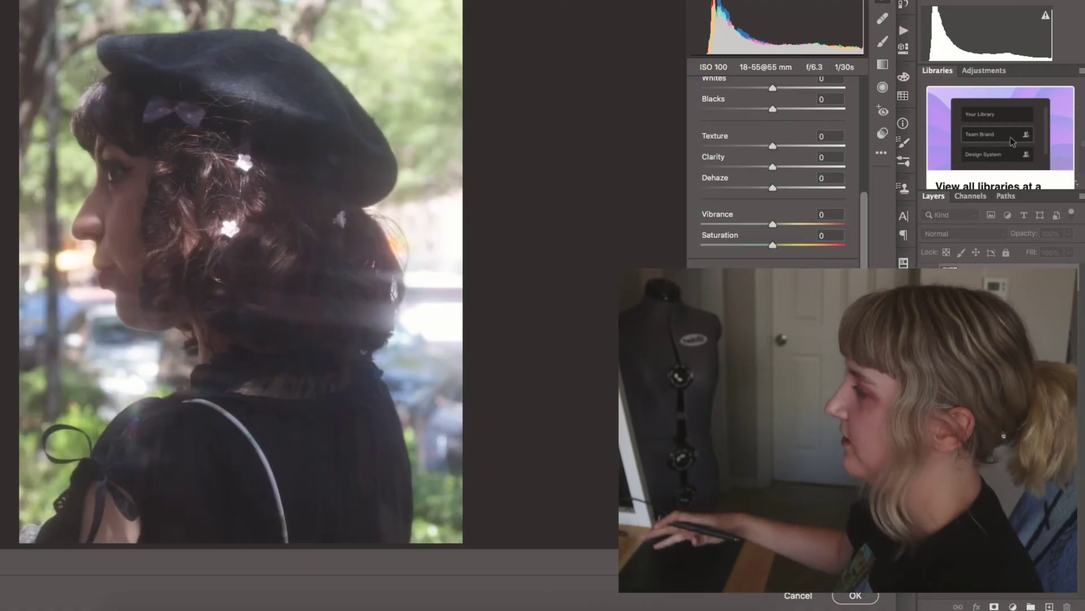
drag(867, 223, 867, 124)
drag(773, 172, 777, 172)
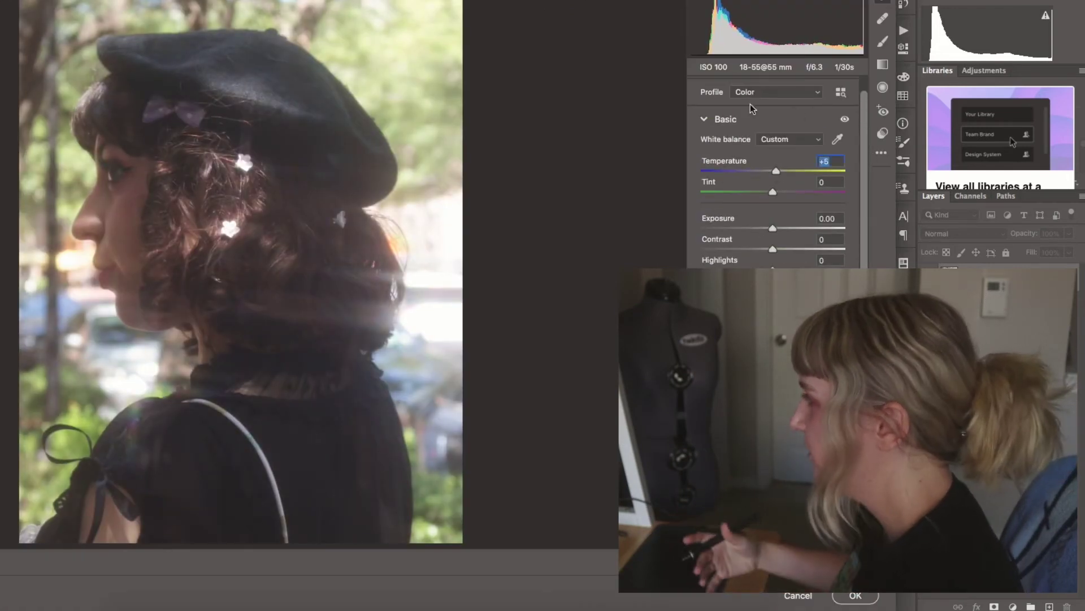
drag(745, 250, 739, 248)
Step: Refine the portrait's tonal range in Camera Raw by setting Highlights to -48, reducing the Whites and adjusting the Blacks
drag(773, 332, 747, 333)
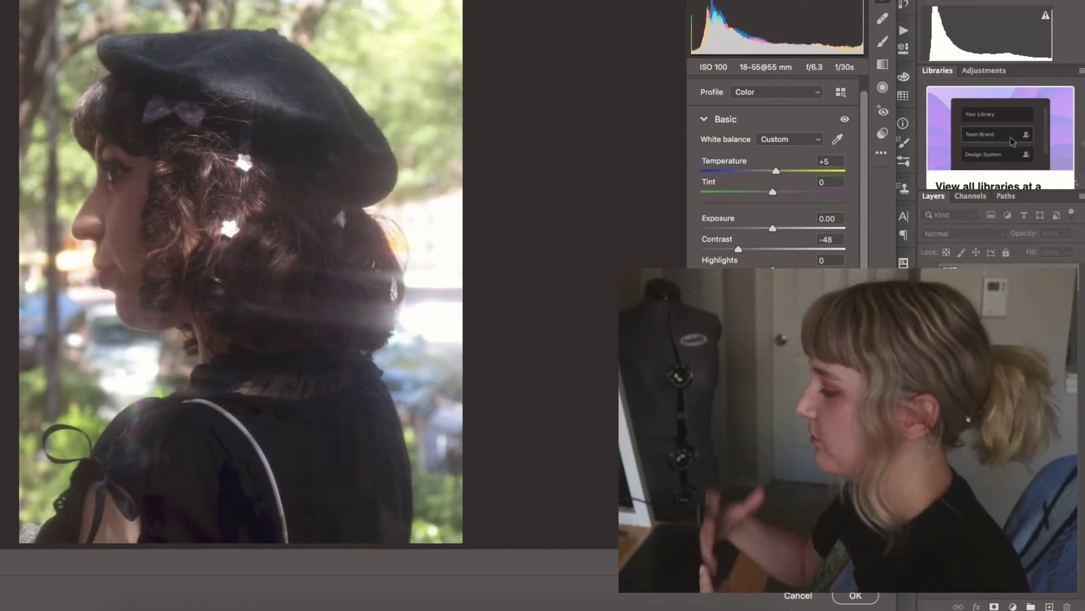
drag(773, 312, 758, 312)
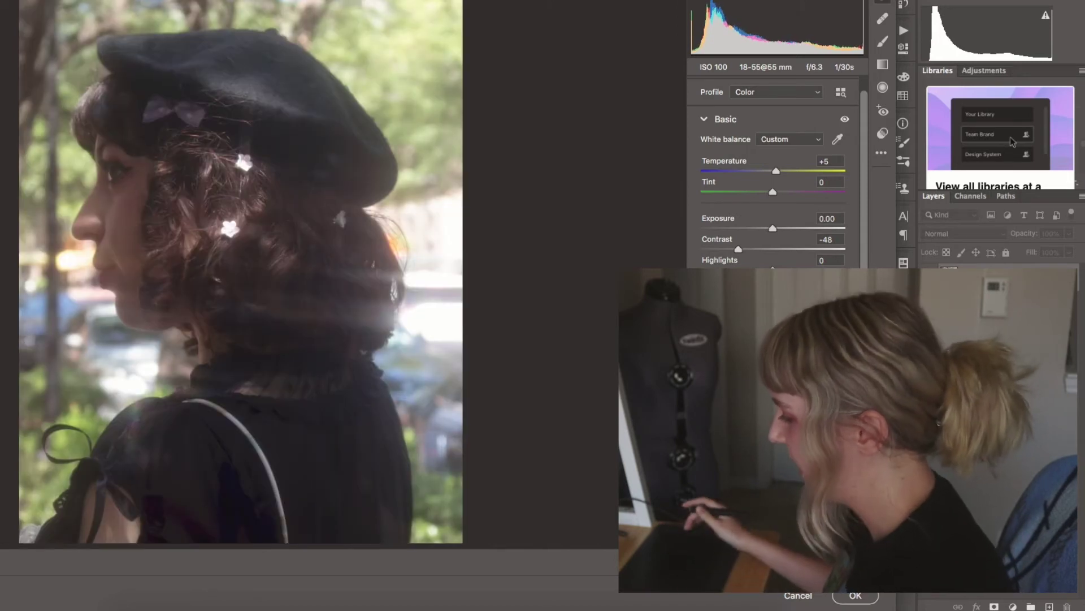
drag(773, 270, 701, 270)
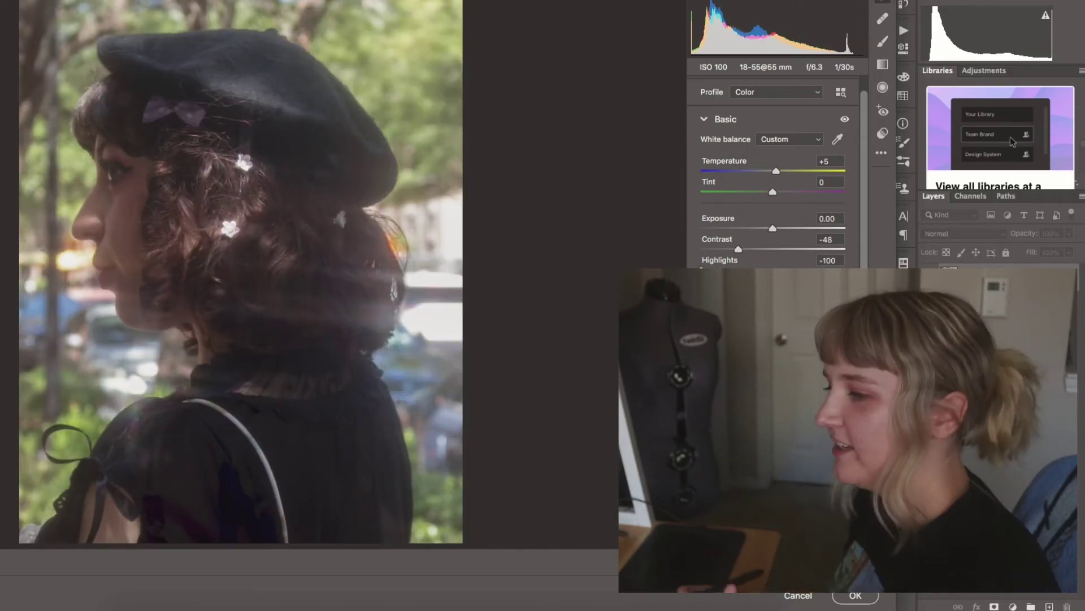
double_click(701, 270)
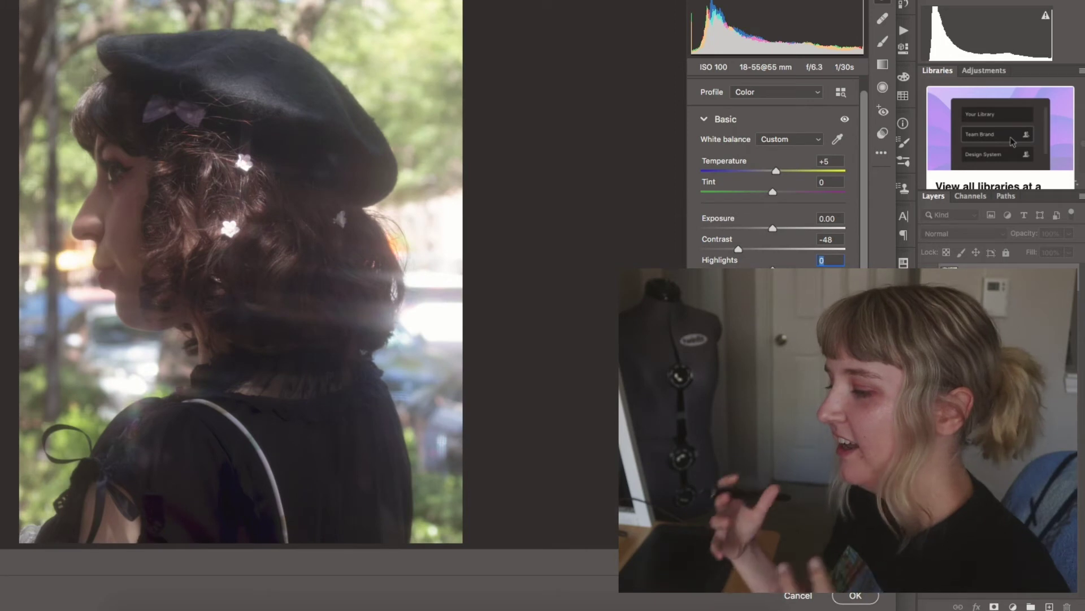
drag(773, 270, 783, 291)
drag(773, 333, 783, 333)
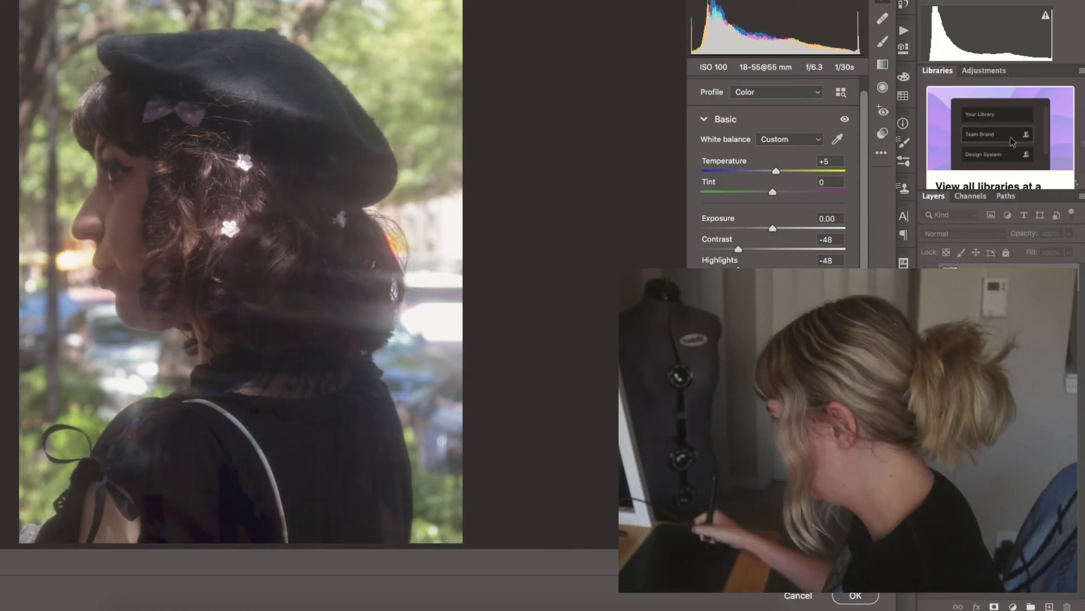
Step: Compare the portrait with and without the Camera Raw edits, raise Exposure to +0.35 and accept the filter
scroll(773, 181, down, 10)
scroll(772, 181, up, 10)
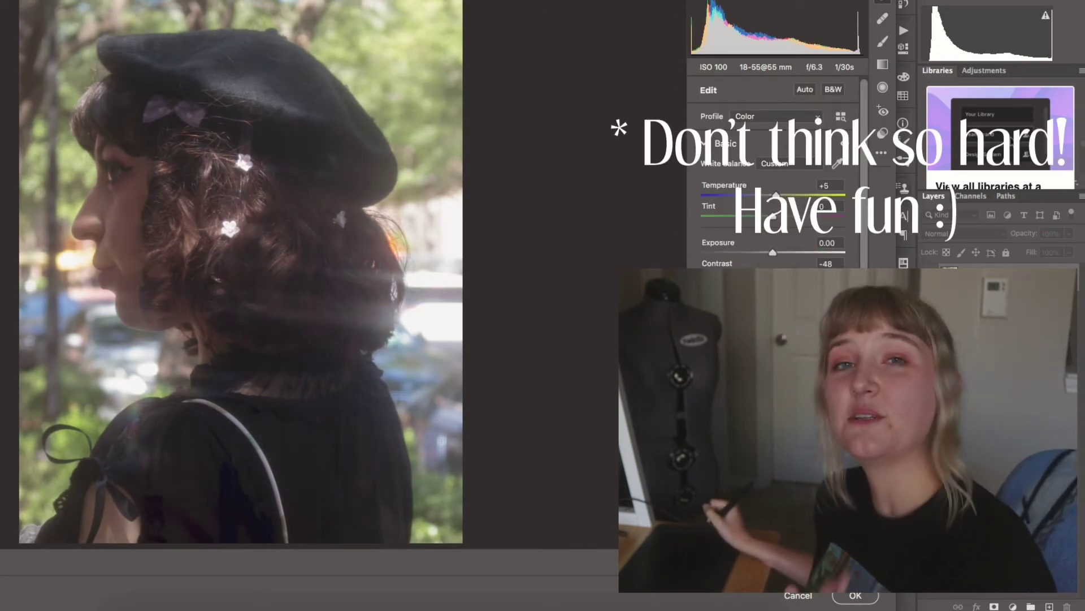
key(p)
key(p)
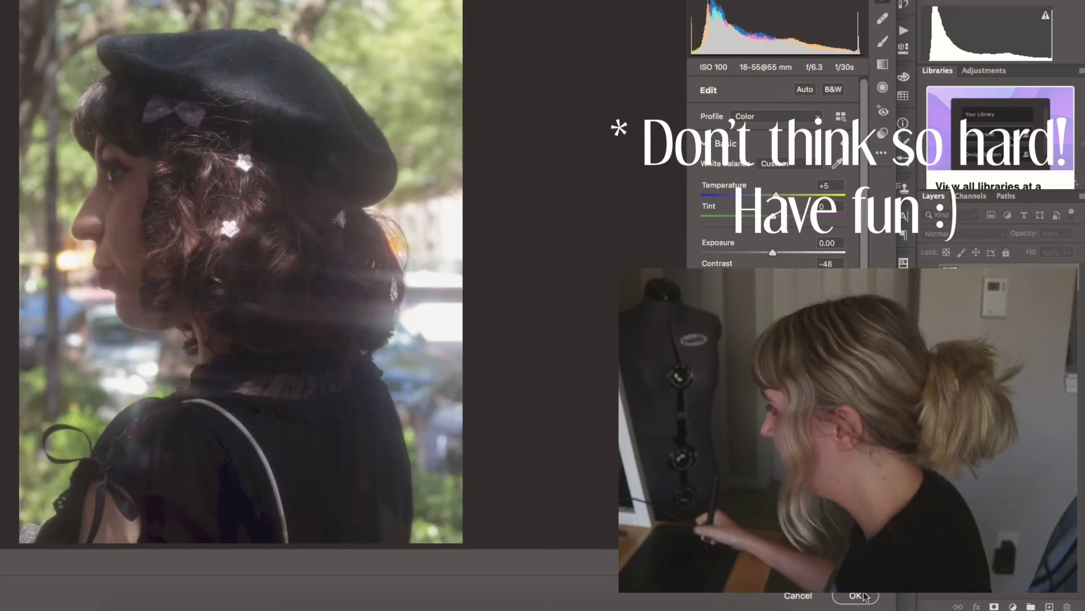
drag(775, 252, 781, 253)
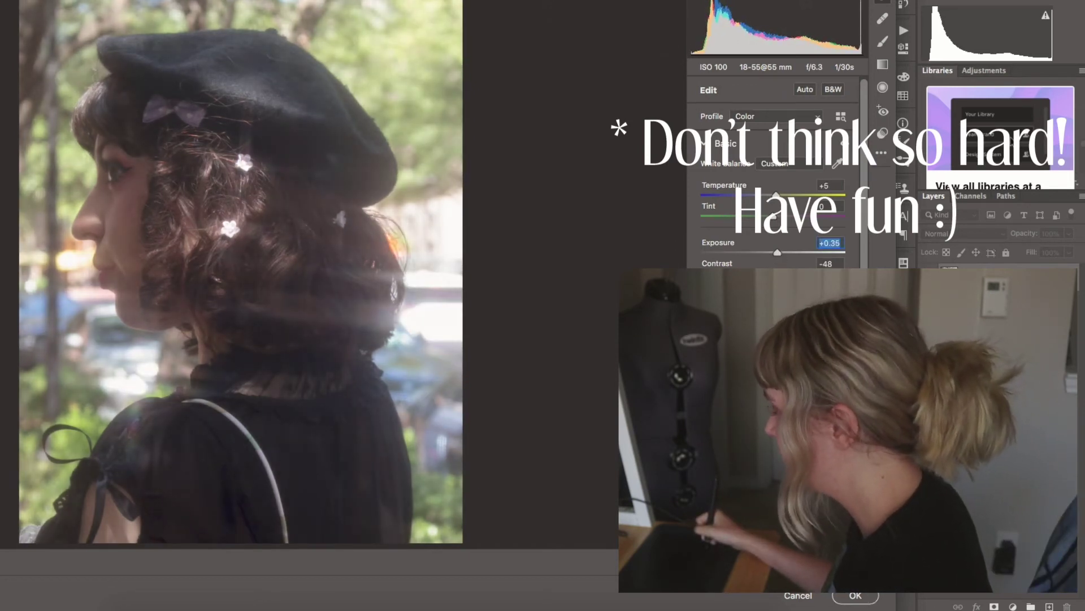
click(856, 595)
Step: Add a Curves adjustment using the Wonka preset and reduce its layer opacity to 39%
click(1013, 606)
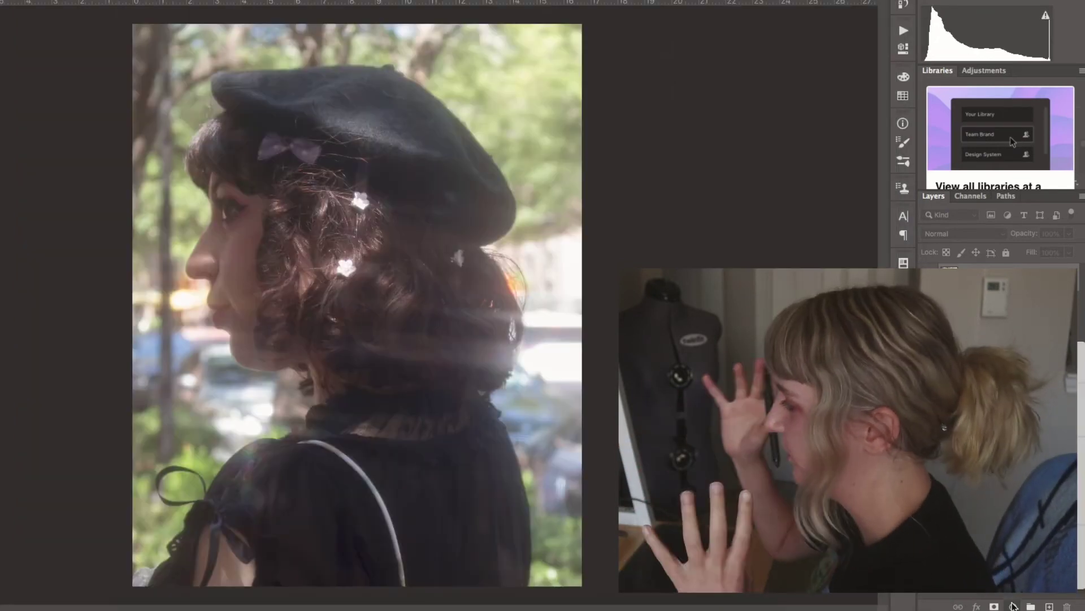
click(1017, 415)
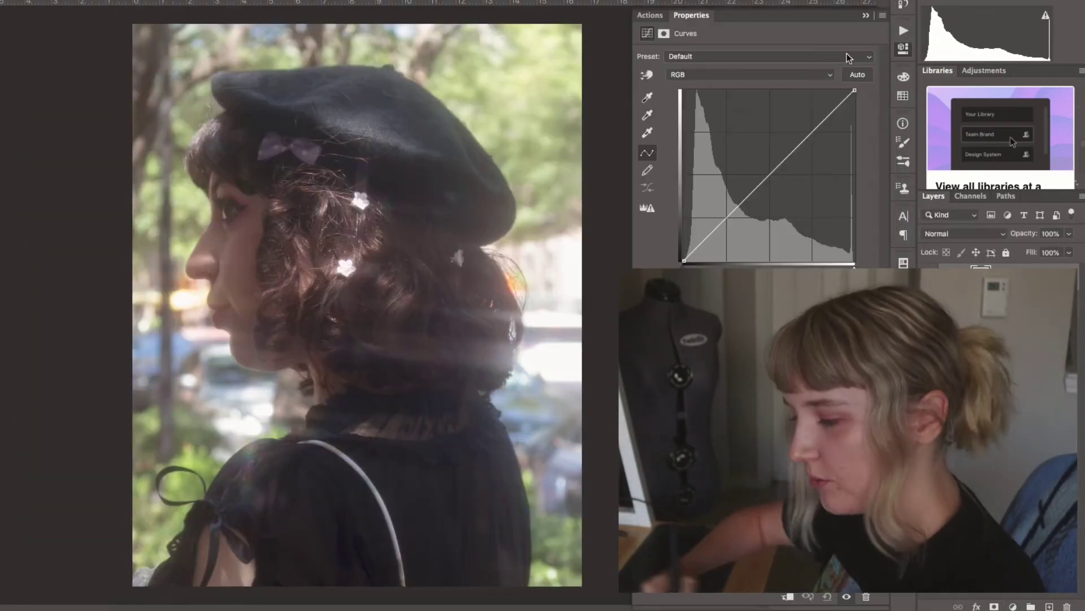
click(786, 57)
click(740, 177)
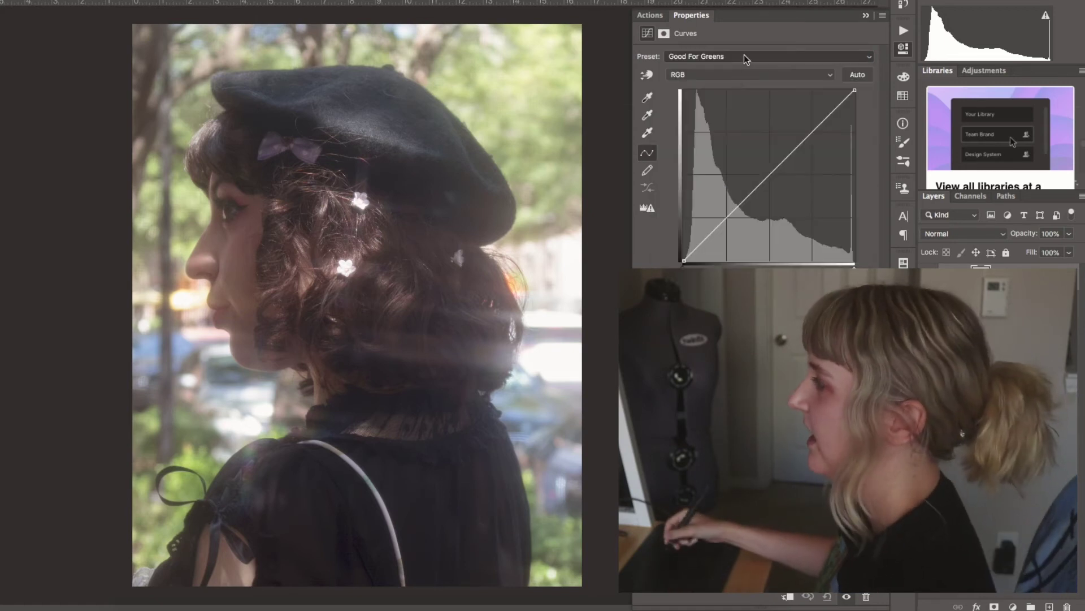
click(744, 56)
click(737, 75)
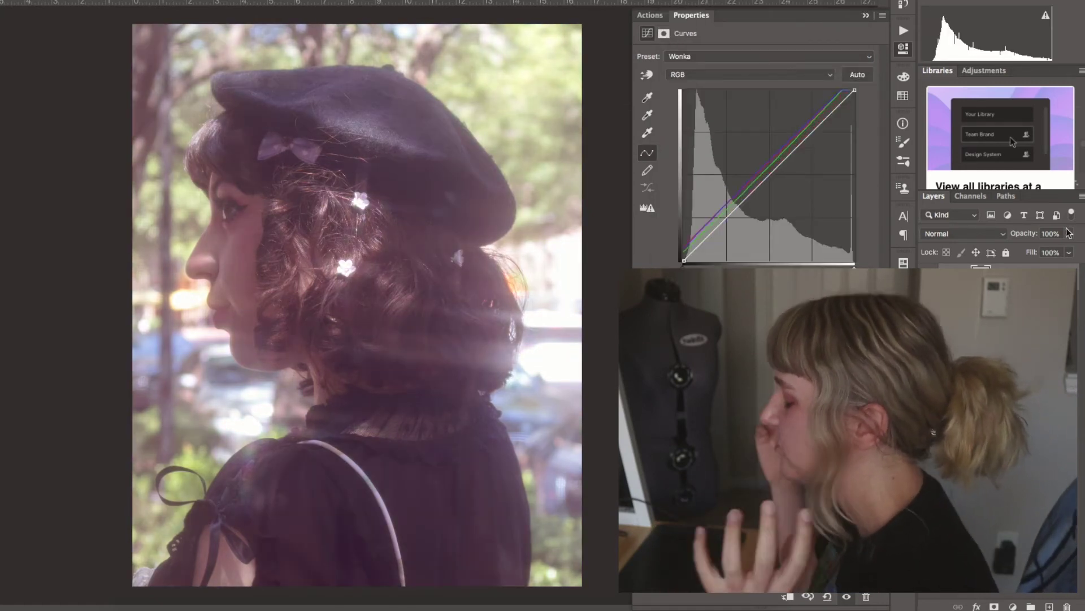
drag(1069, 233, 1034, 260)
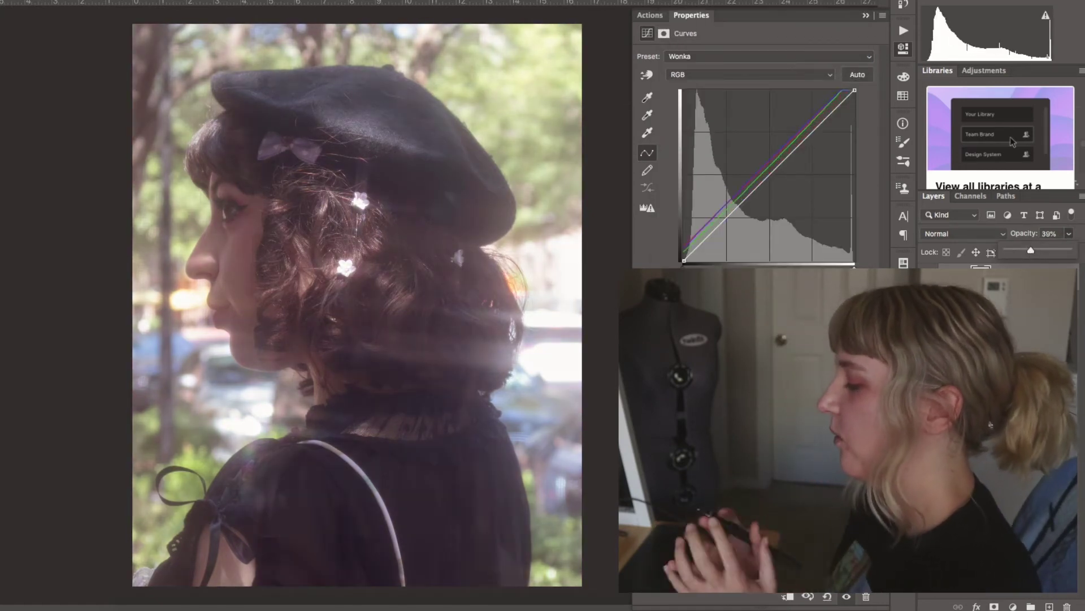
click(866, 17)
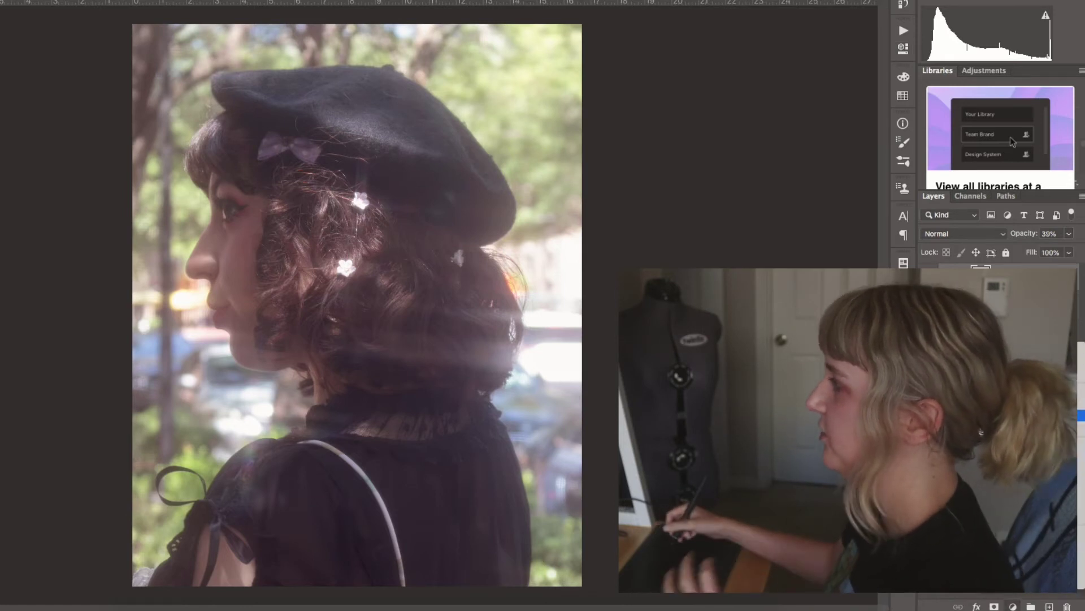
Step: Add a Gradient Map adjustment with its darkest stop set to the purple wonka swatch at 27%
click(1026, 567)
click(738, 60)
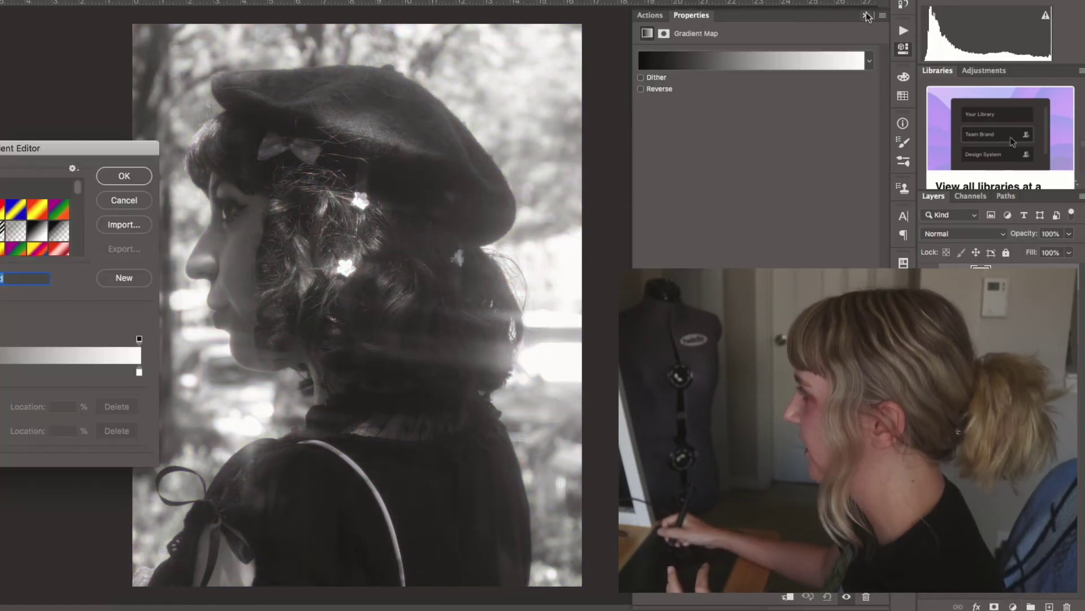
click(902, 96)
click(9, 373)
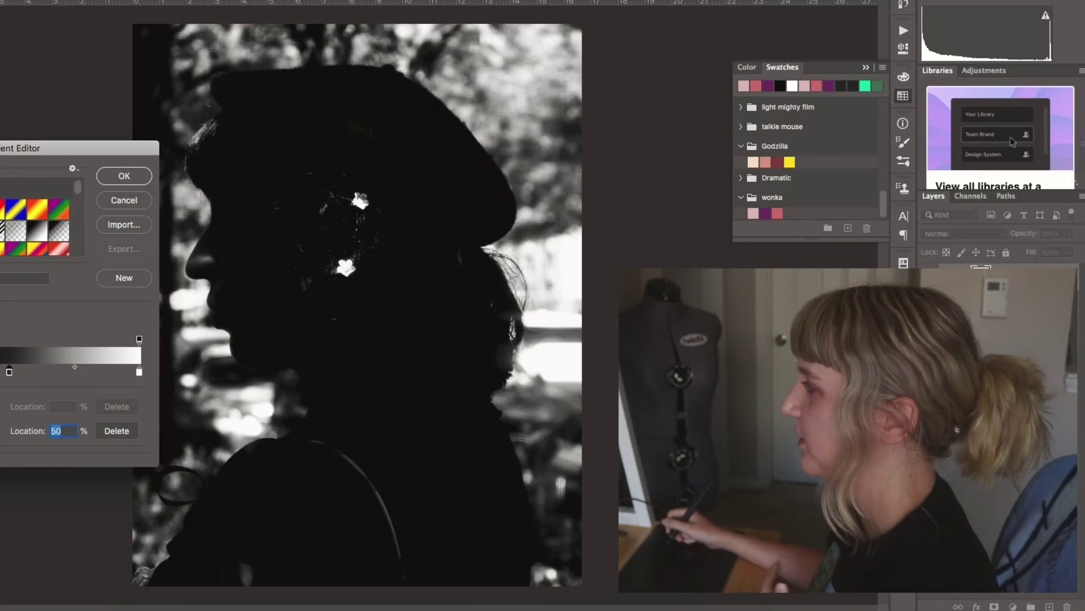
double_click(0, 373)
click(766, 213)
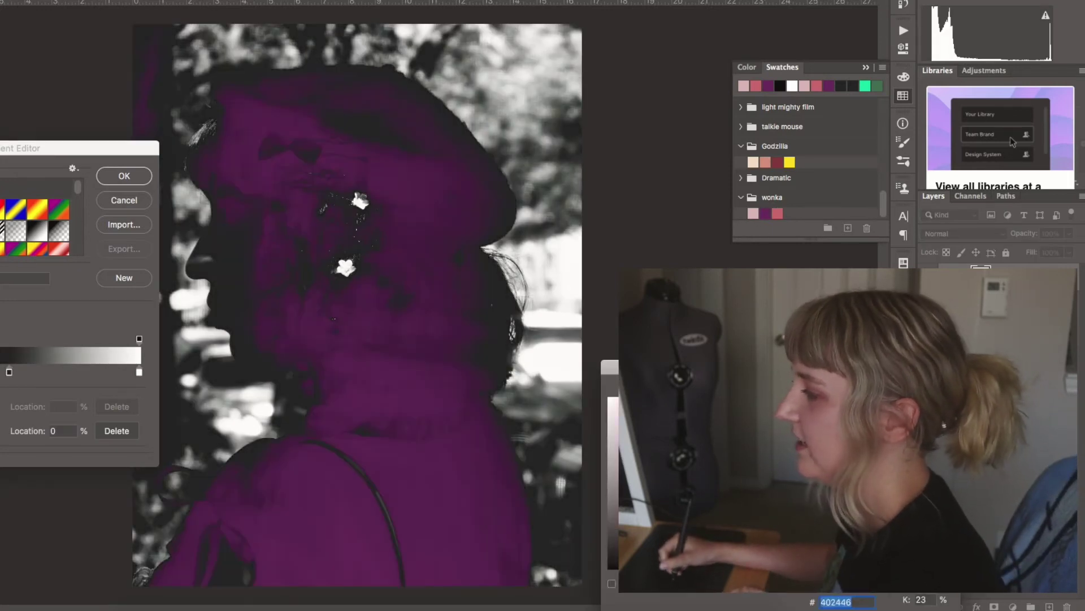
key(Return)
text(27)
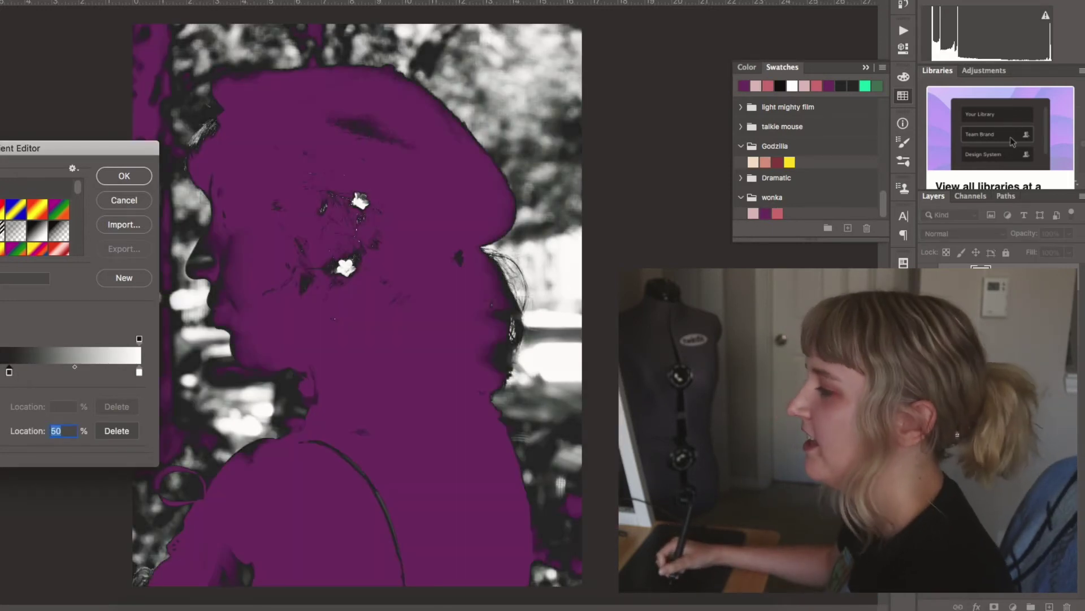
Step: Set the gradient's middle stop to the rose wonka swatch at 57% and its light pink end stop to 74%, accepting the gradient
double_click(9, 372)
click(778, 213)
key(Return)
text(57)
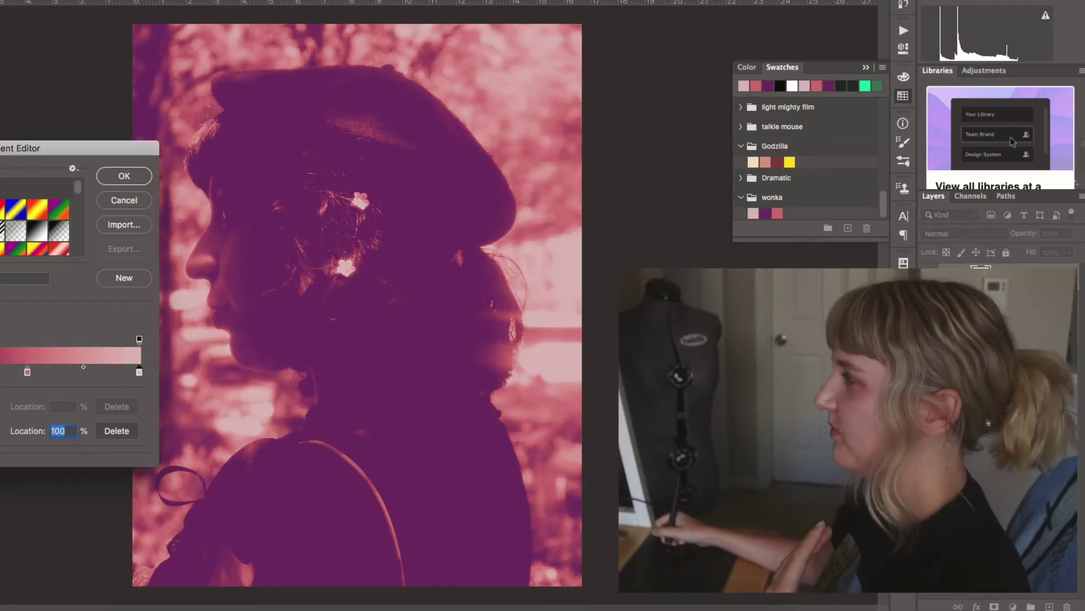
text(74)
click(119, 180)
click(866, 67)
Step: Blend the portrait's Gradient Map layer in Soft Light mode at 24% opacity
click(967, 235)
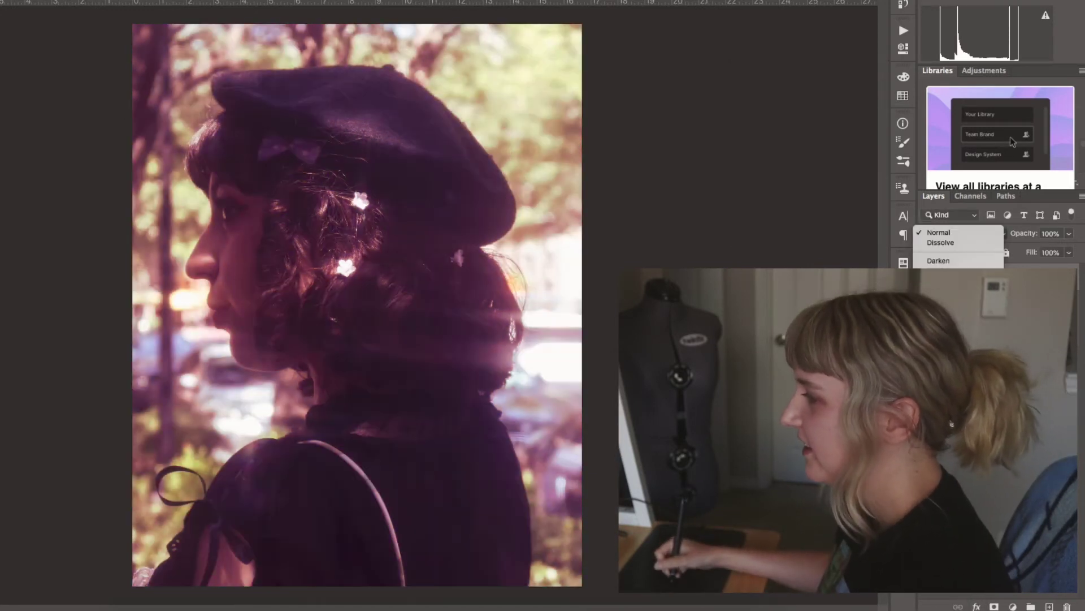
click(950, 398)
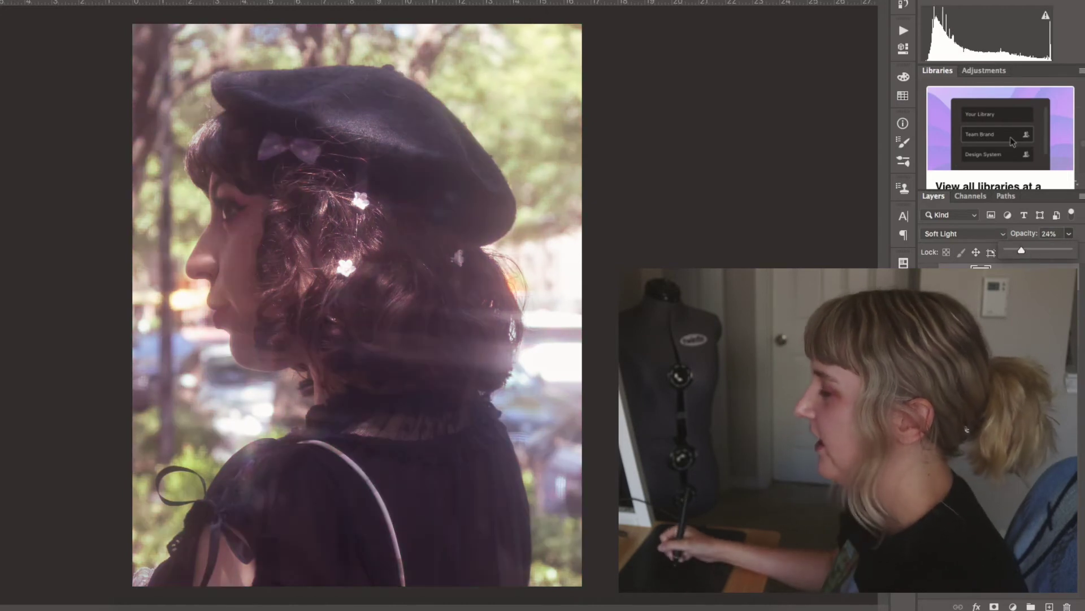
Step: Reduce the Soft Light layer's opacity to 12% on the profile portrait, comparing the photo with the layer hidden and shown
click(928, 277)
click(929, 277)
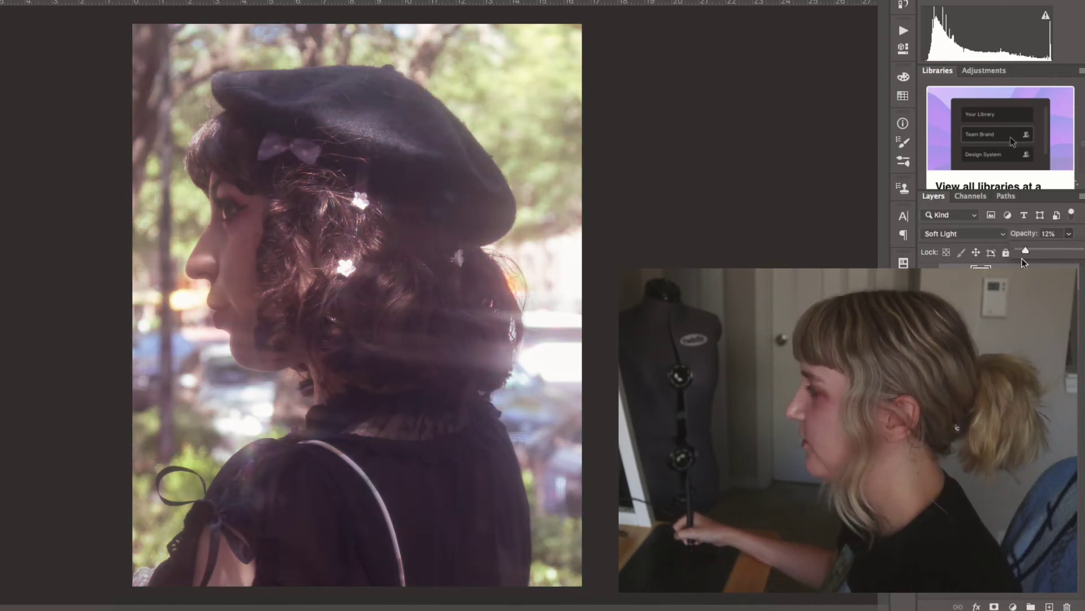
click(1006, 407)
click(1006, 408)
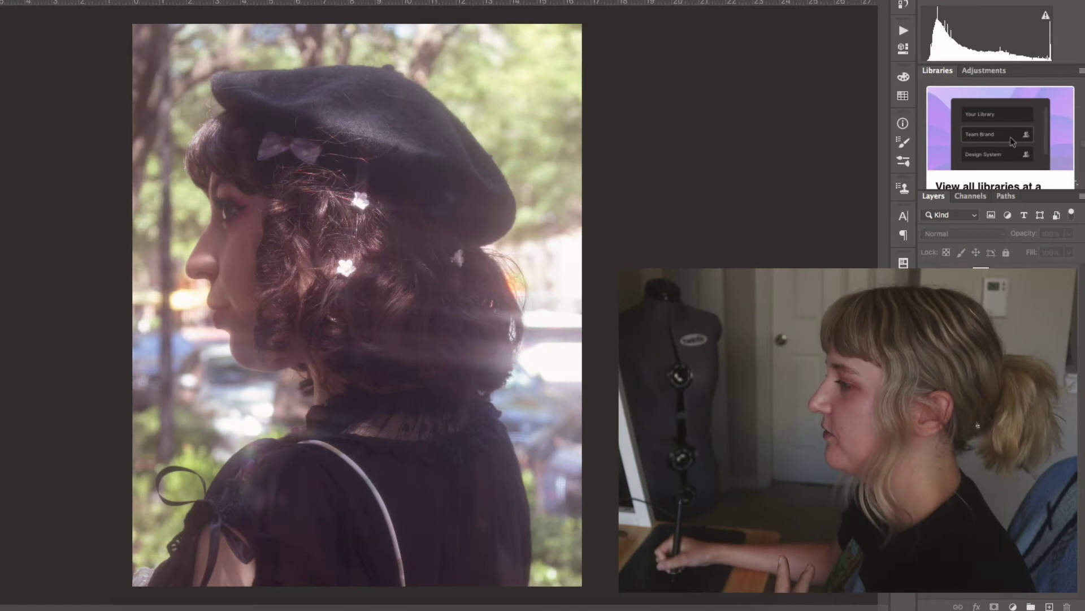
Step: Add a Selective Color adjustment with Greens at Cyan +25, Black +3 and Yellows at Cyan +67, Yellow -37, Black +8
click(1046, 581)
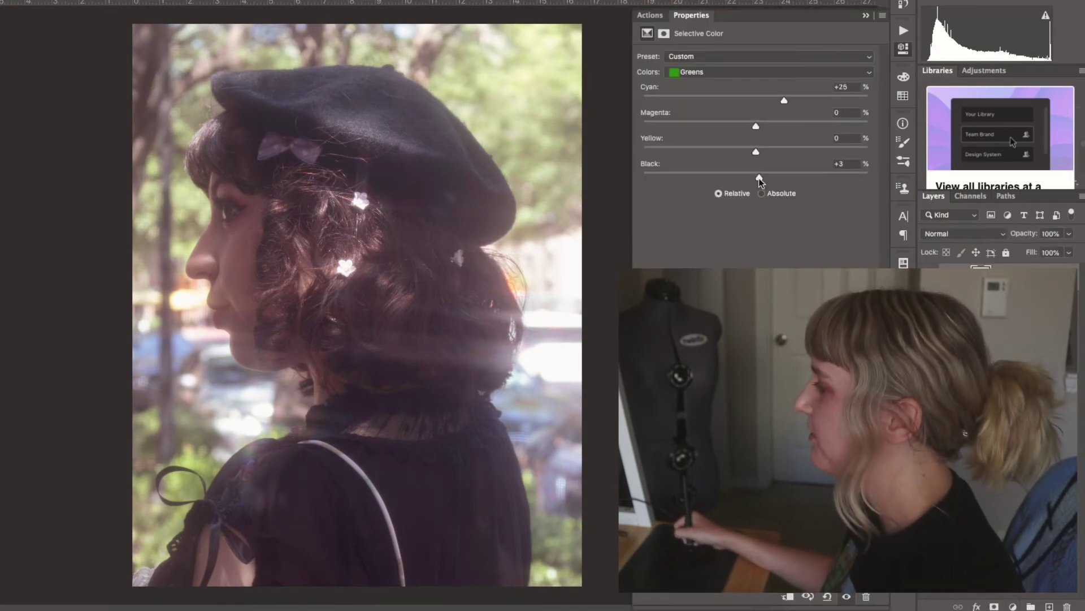
click(734, 71)
click(735, 59)
drag(756, 152, 727, 188)
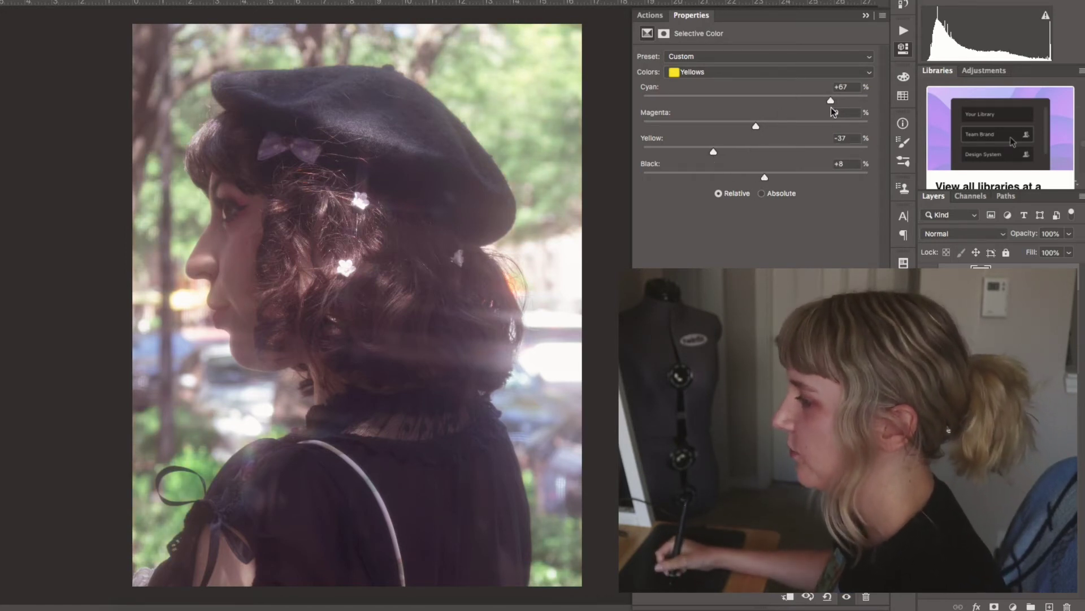
Step: Refine the Greens in Selective Color to Cyan +35 and Yellow -8
click(740, 71)
click(738, 83)
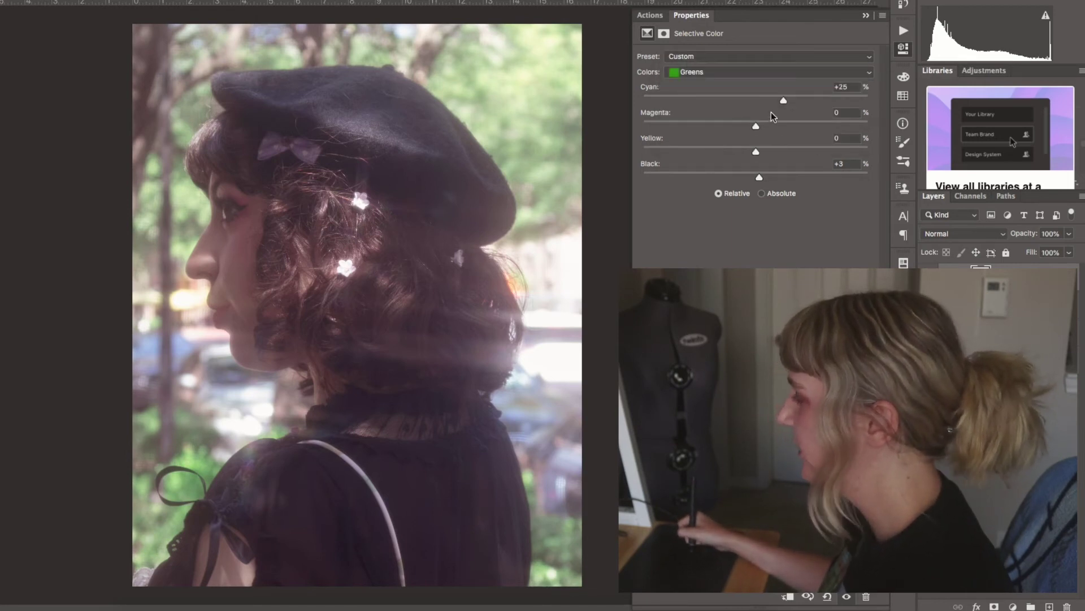
drag(807, 103, 799, 104)
drag(760, 154, 743, 158)
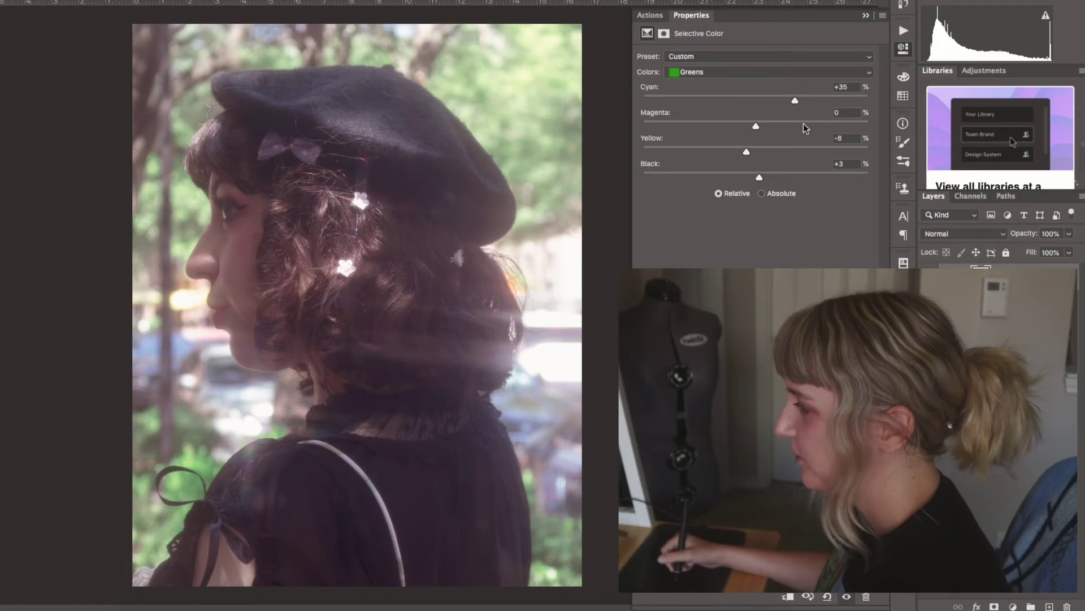
Step: Slightly raise Black for the Neutrals and set Black to +2 for the Blacks in Selective Color
click(685, 72)
click(691, 139)
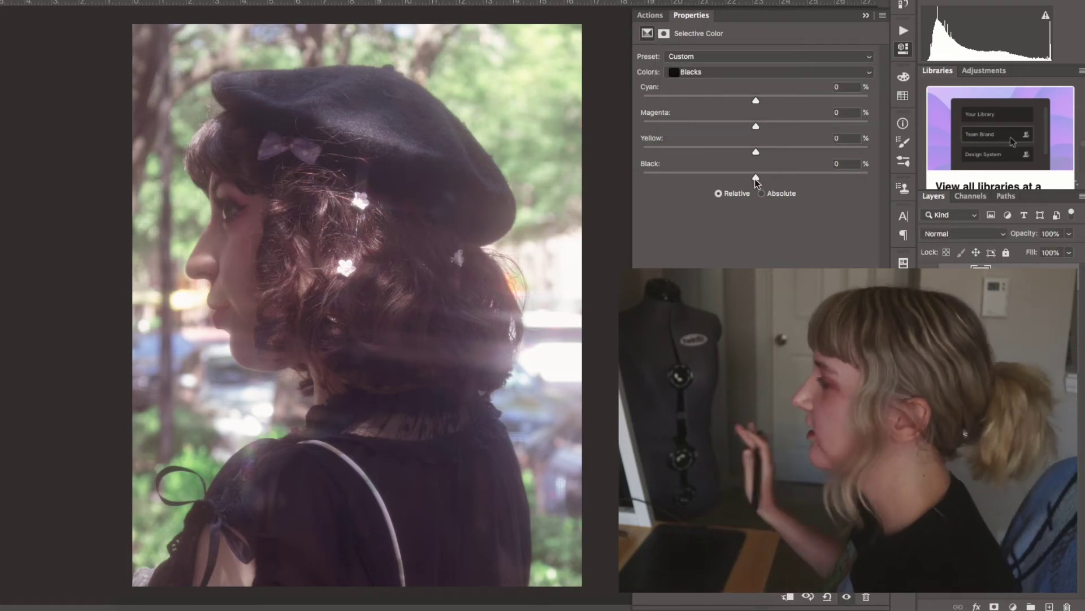
click(744, 72)
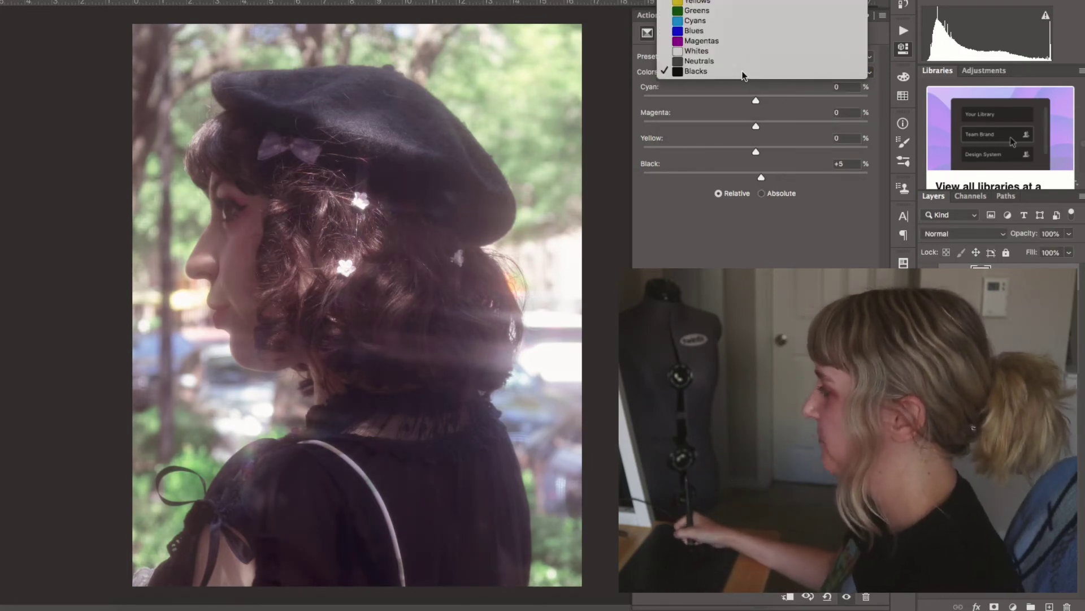
click(742, 62)
drag(755, 176, 758, 178)
click(745, 68)
click(742, 81)
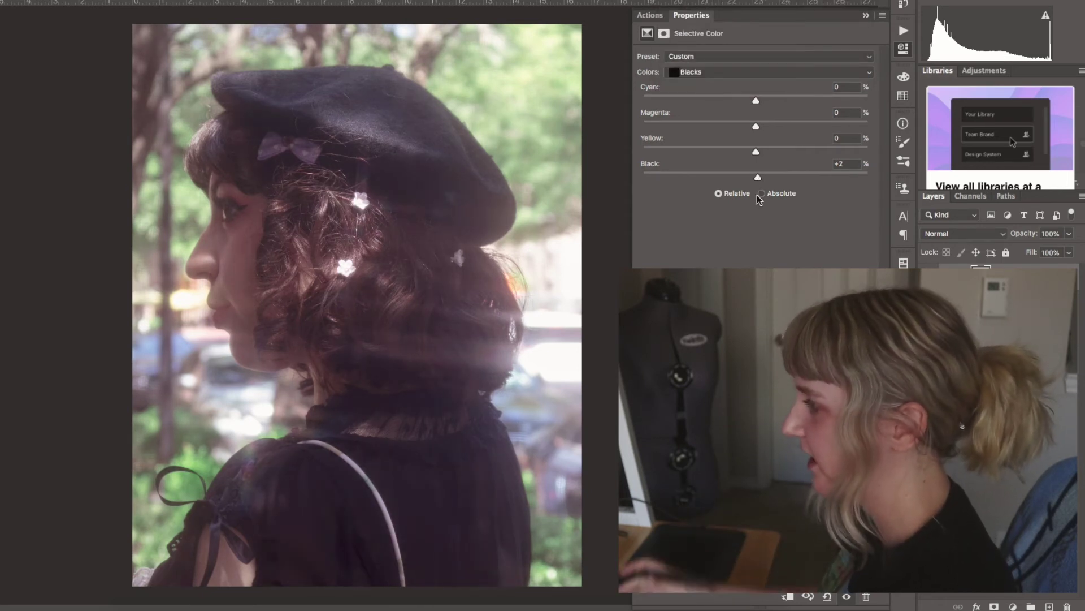
Step: Set the Neutrals' Black to +6, leave the Whites' Black at 0, and close the Selective Color settings
click(719, 72)
click(722, 62)
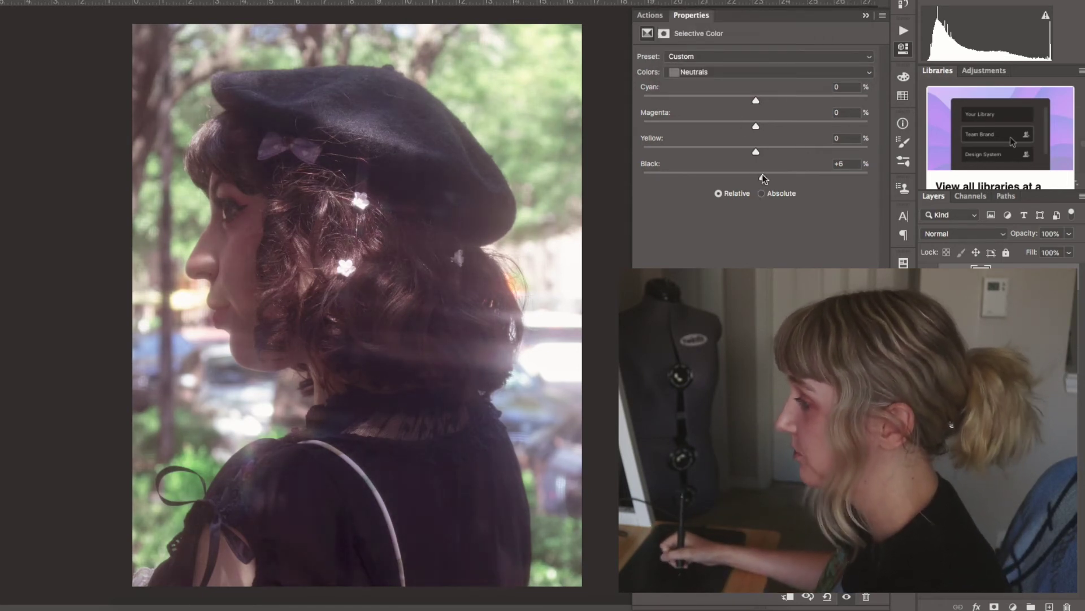
click(740, 74)
click(738, 61)
mouse_move(760, 179)
mouse_down()
mouse_move(714, 176)
mouse_move(839, 175)
mouse_move(692, 175)
mouse_move(785, 179)
mouse_move(758, 176)
mouse_up()
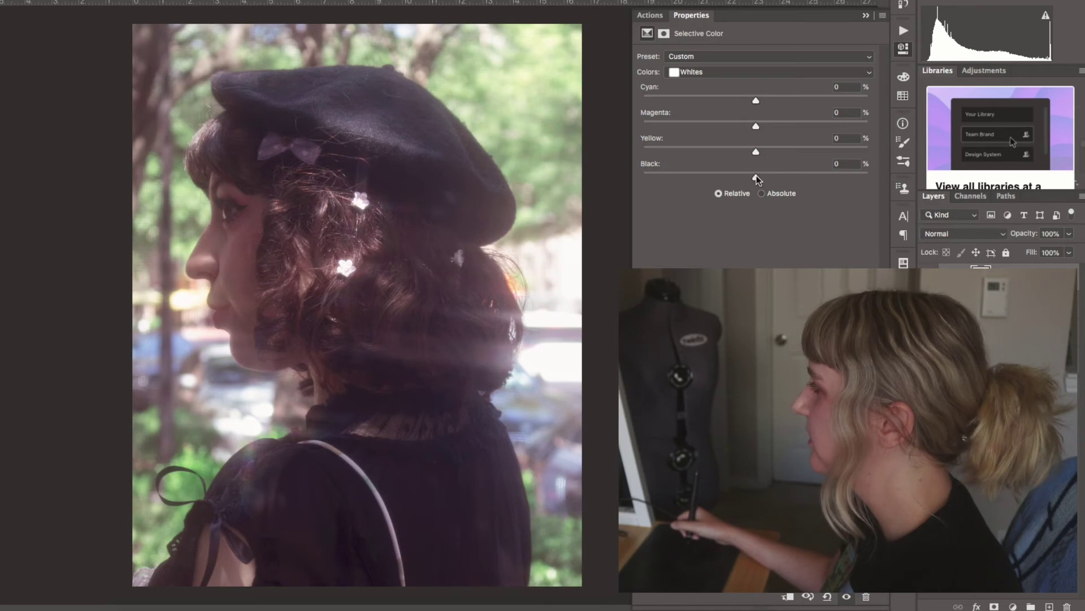
click(866, 16)
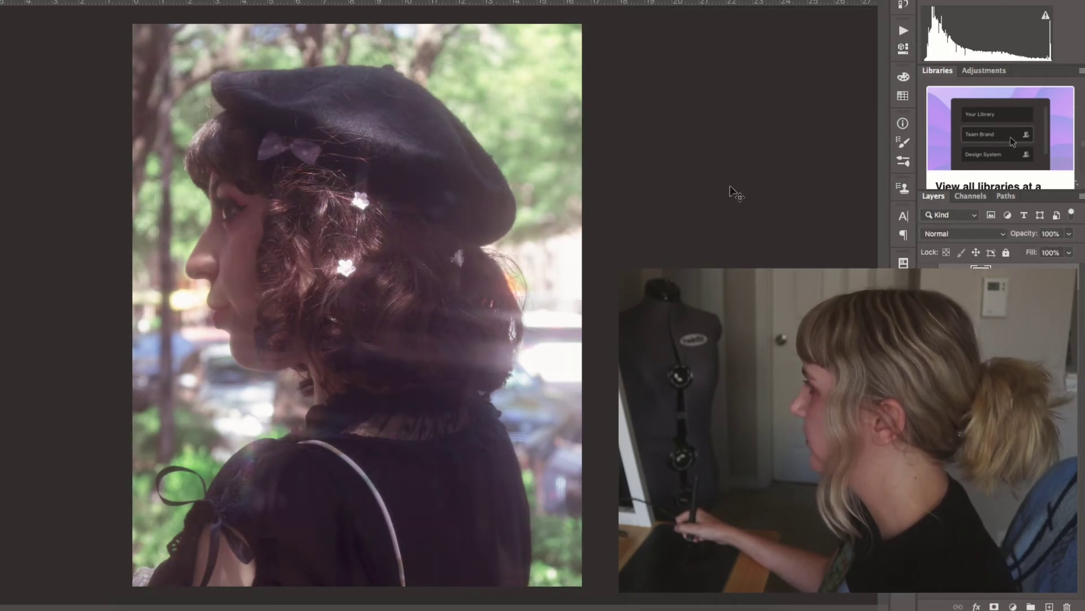
Step: Run a preset action on the profile portrait, lower its Soft Light layer's opacity and set its Luminosity layer to 12% opacity
click(904, 30)
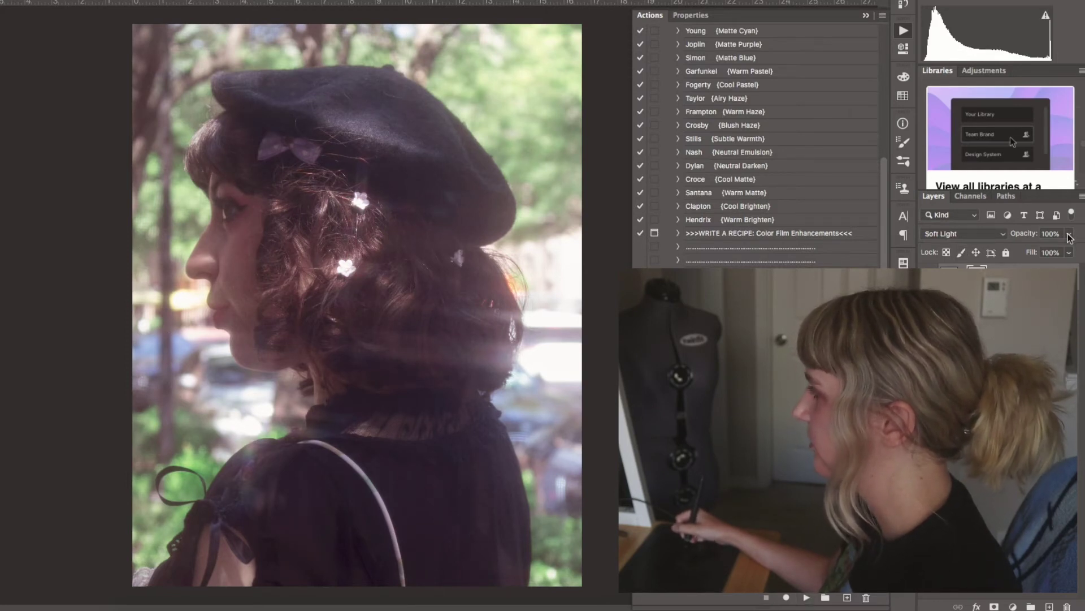
drag(1017, 251, 1014, 250)
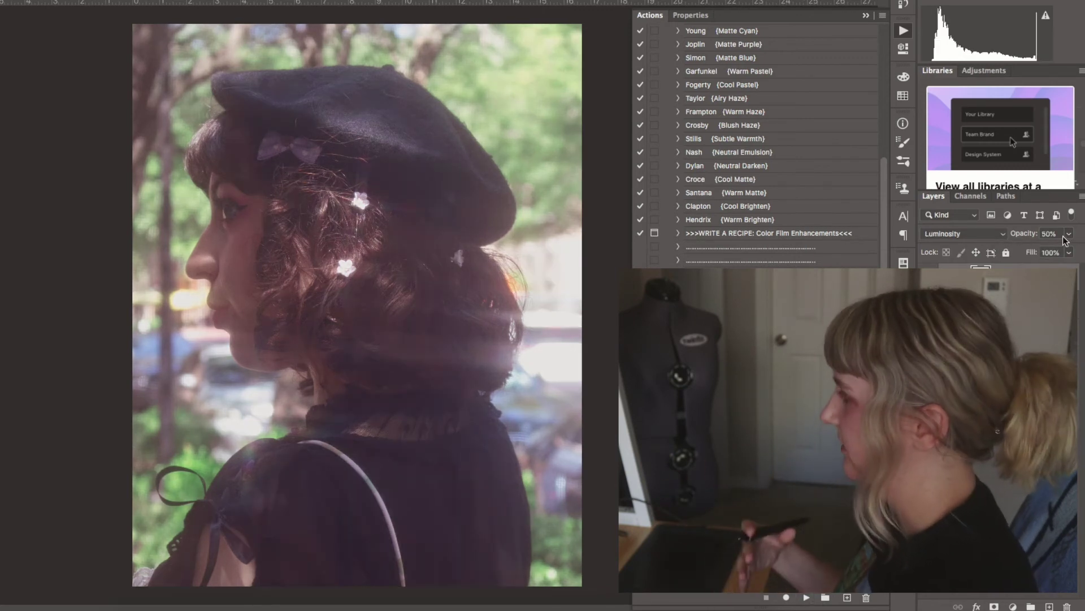
drag(1067, 234, 1026, 250)
click(928, 277)
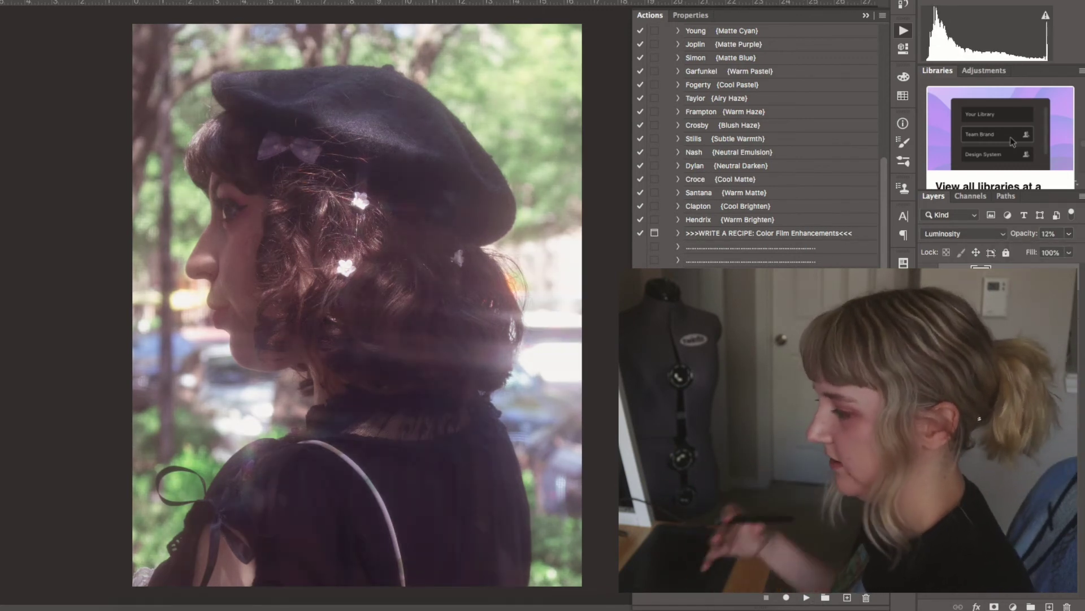
click(928, 277)
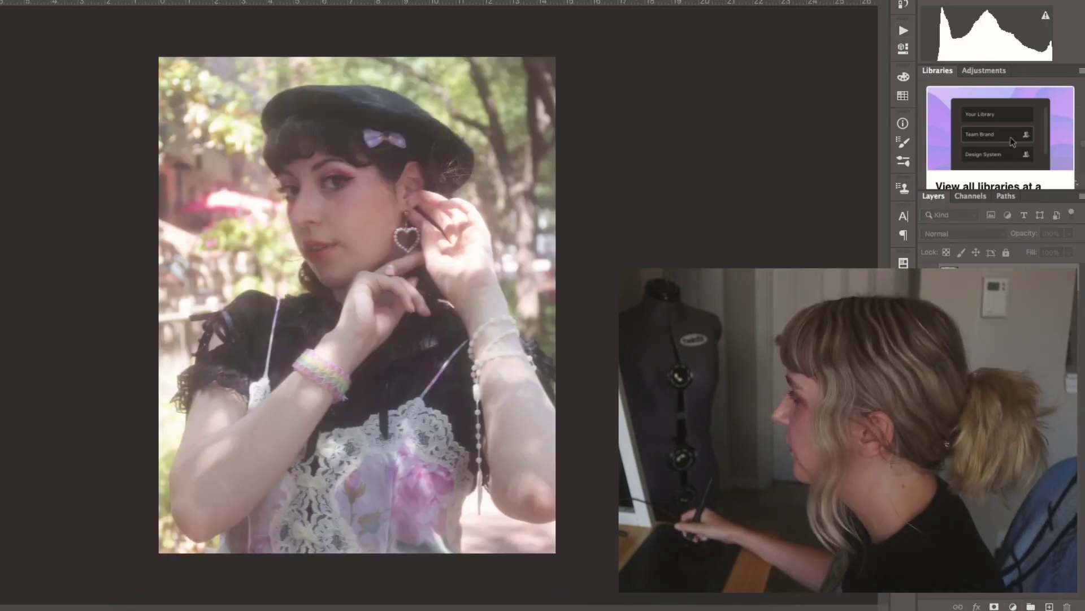
Step: Apply the Camera Raw Filter to the heart-earring portrait with Temperature +4, Contrast -49, lowered Shadows and Exposure +0.10
click(108, 2)
click(145, 17)
drag(865, 195, 871, 80)
drag(773, 196, 776, 195)
drag(773, 274, 737, 273)
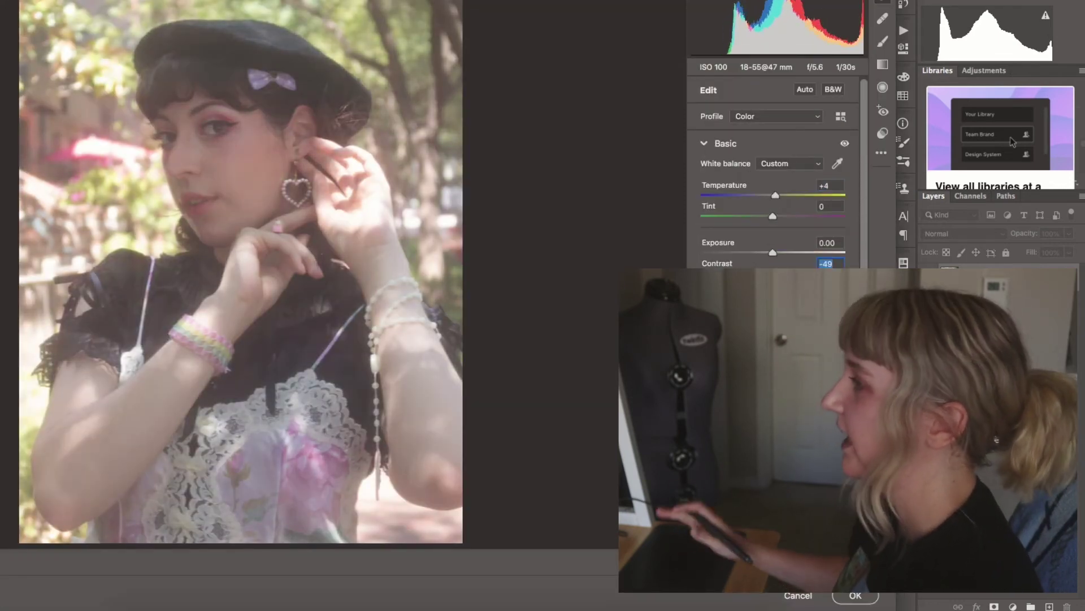
drag(773, 315, 754, 315)
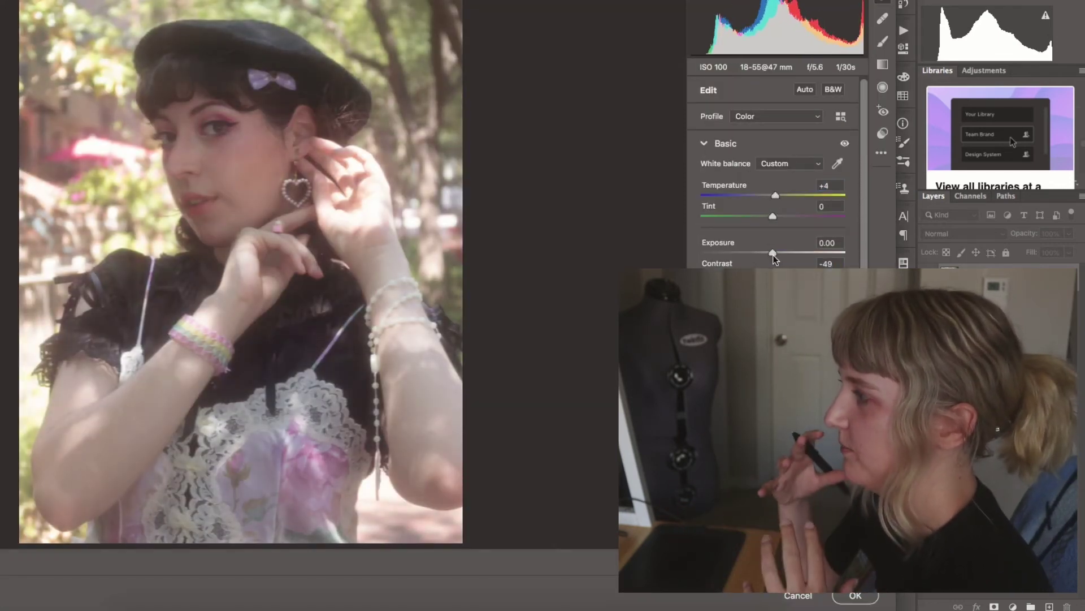
drag(773, 253, 775, 254)
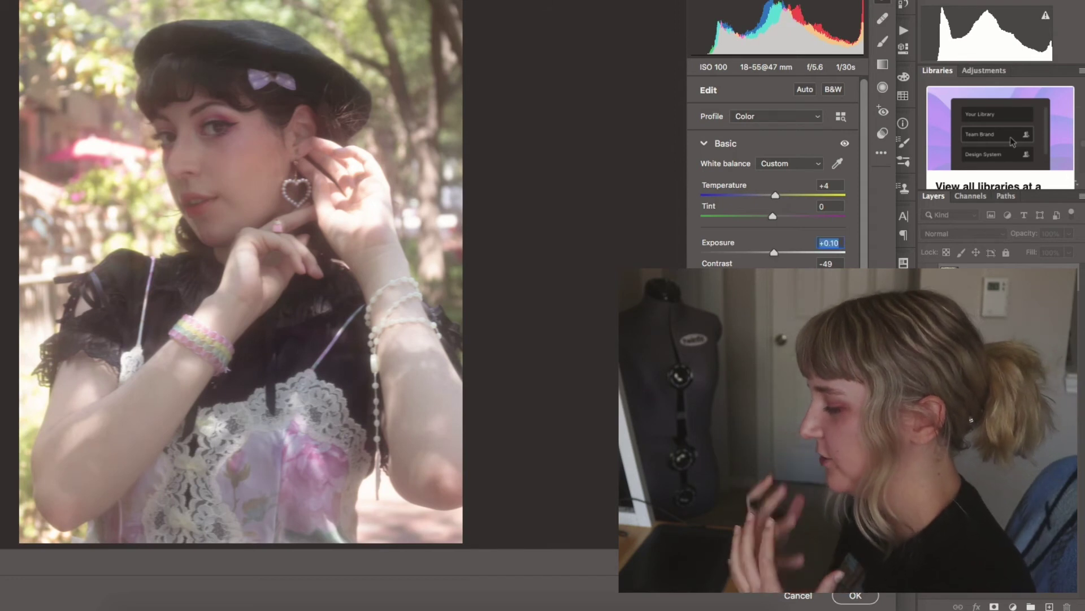
key(p)
key(p)
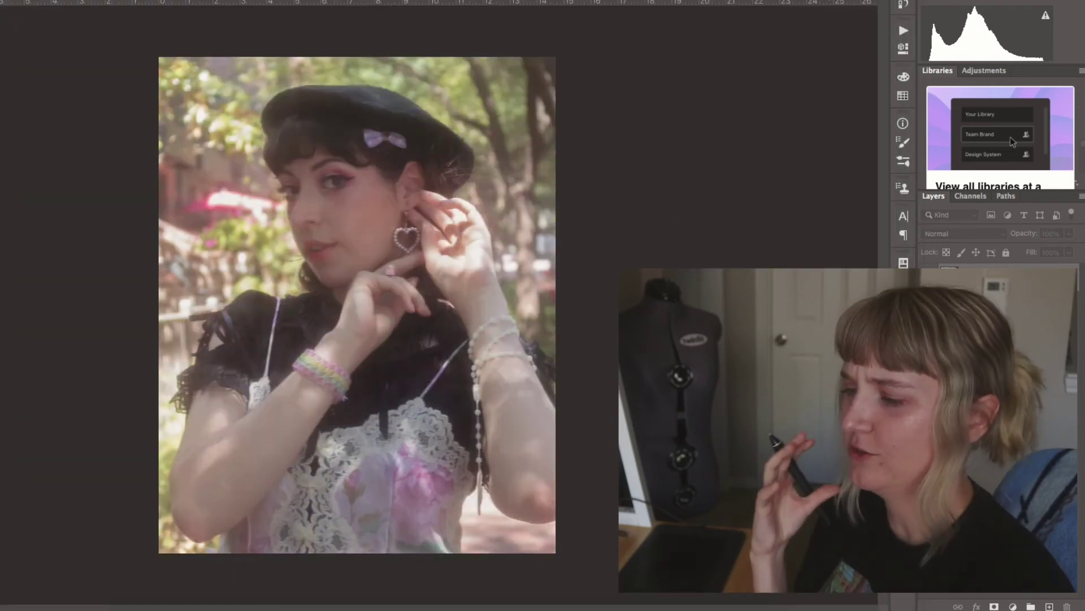
Step: Compare the heart-earring portrait with the other open photos
key(ctrl+Tab)
key(ctrl+Tab)
key(ctrl+Tab)
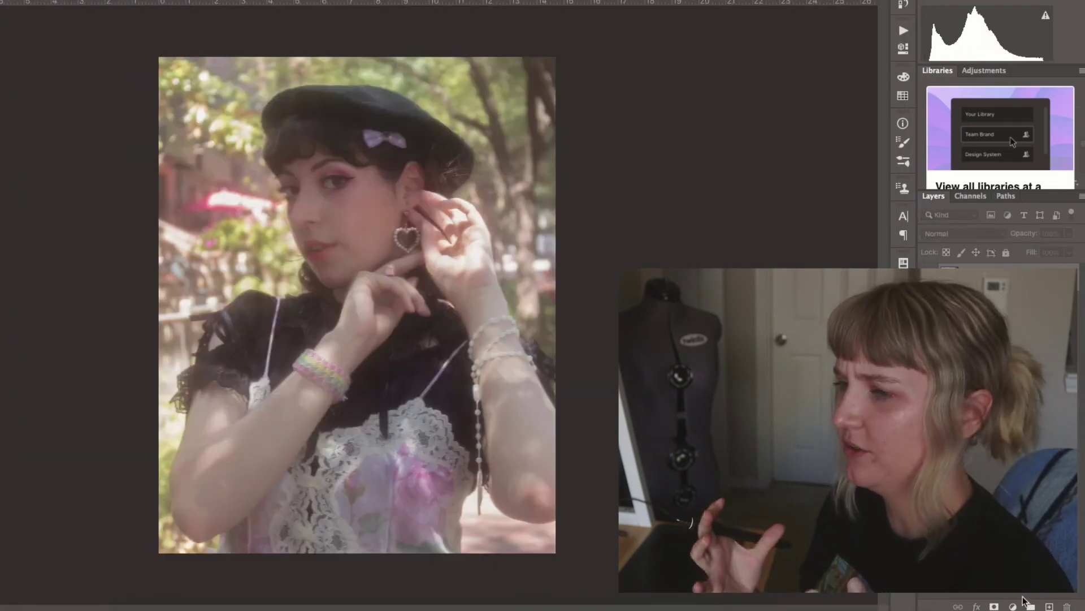
Step: Add a Curves adjustment with the Wonka preset to the heart-earring portrait and reduce its layer opacity to 36%
click(1014, 606)
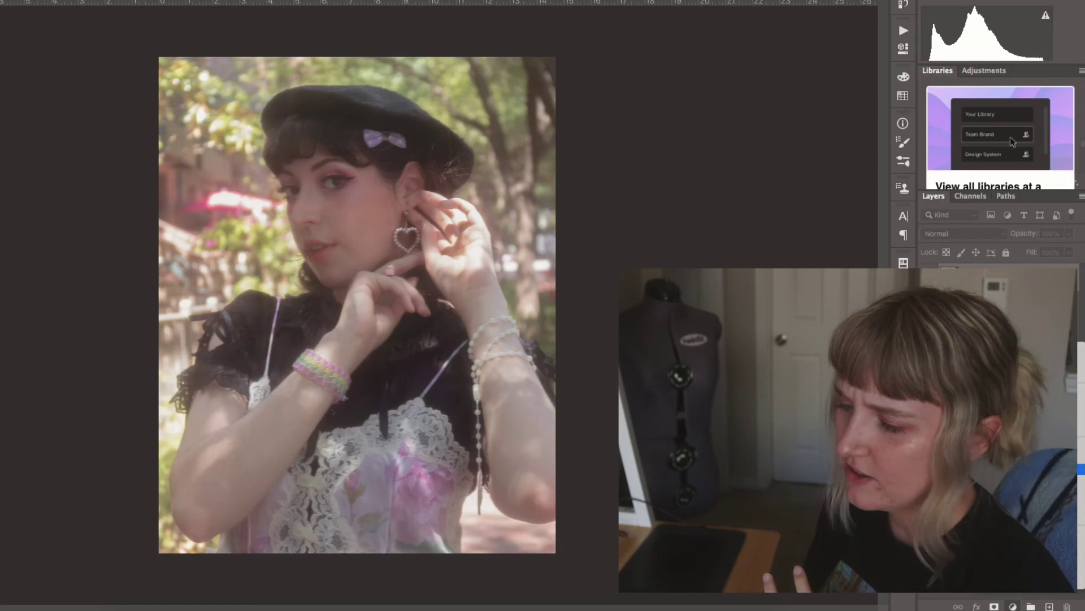
click(719, 56)
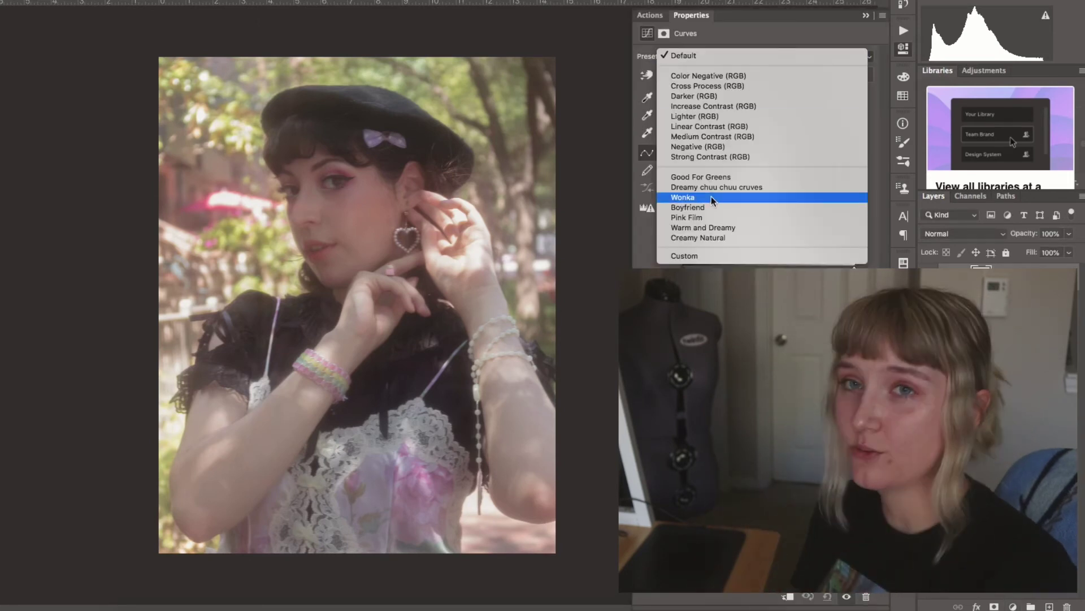
click(712, 196)
click(1069, 233)
drag(1067, 251, 1022, 251)
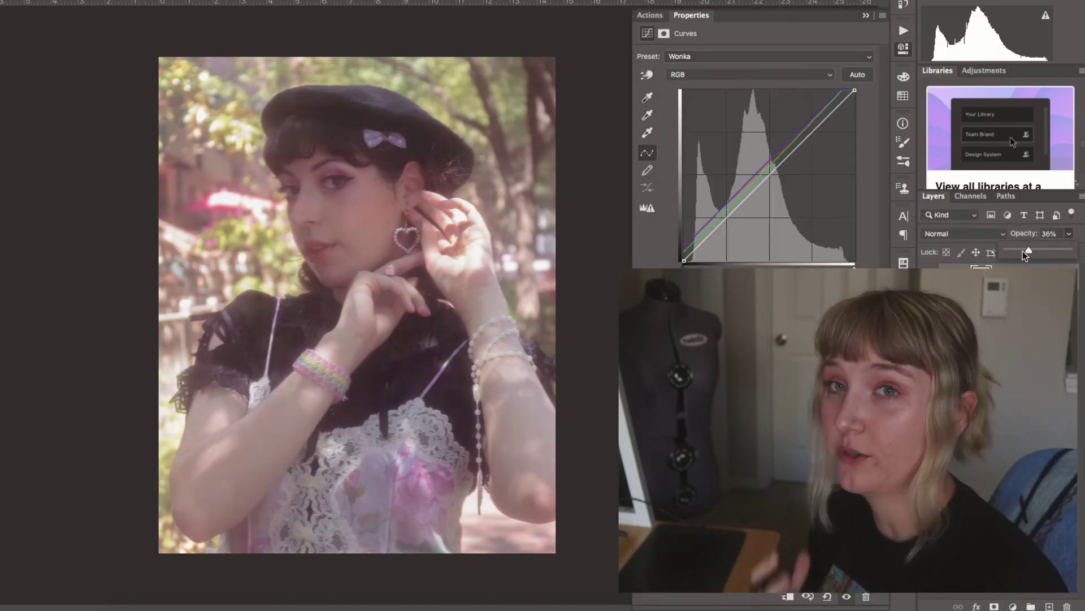
click(865, 16)
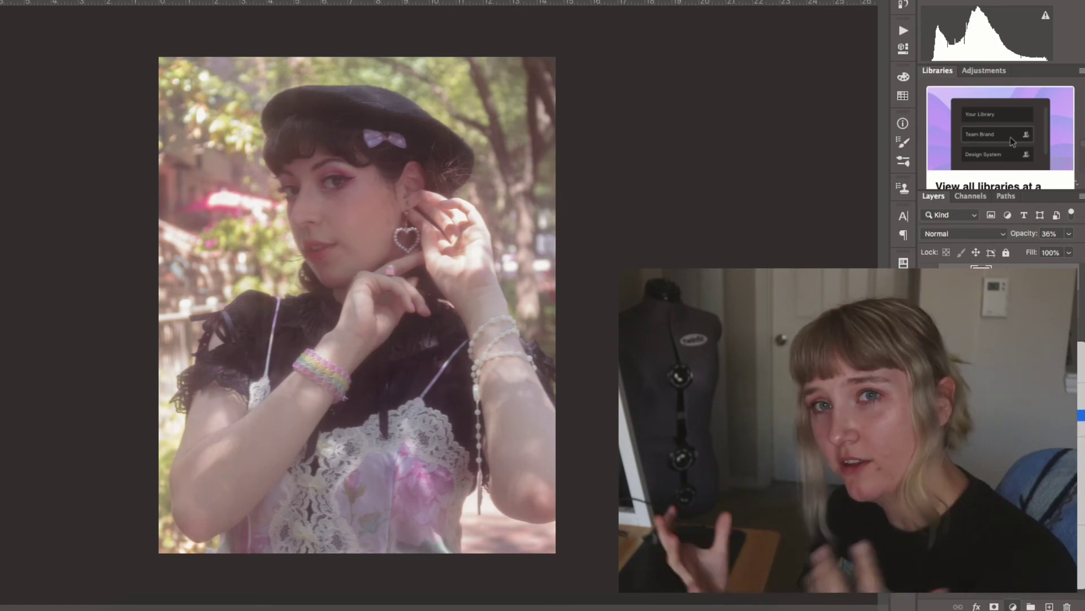
Step: Add a Gradient Map adjustment with a middle stop at 48% and the purple wonka swatch on its darkest stop
click(1009, 568)
click(719, 61)
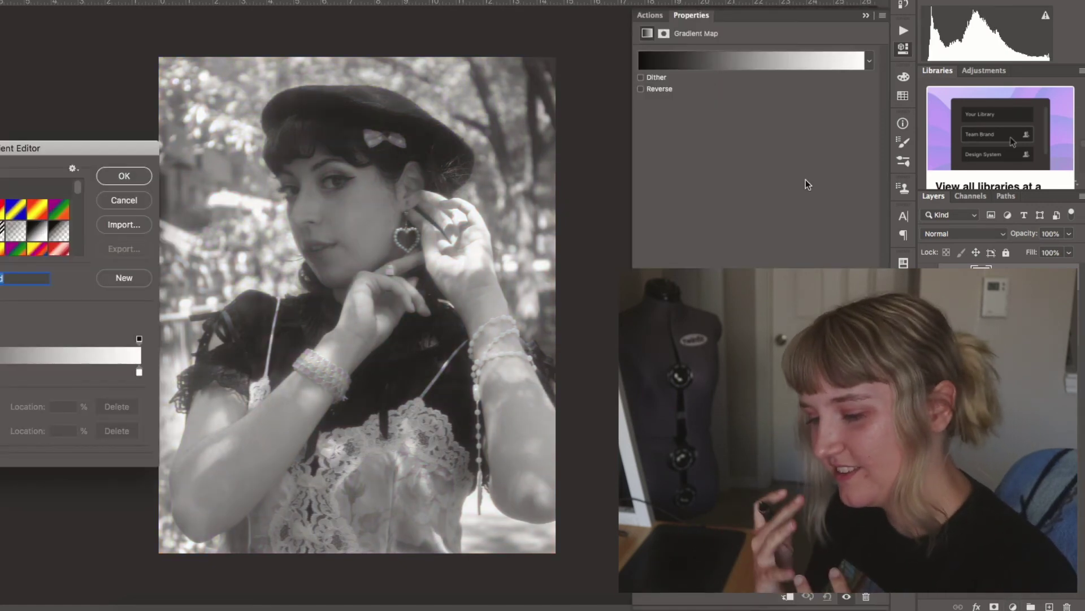
click(904, 96)
click(5, 373)
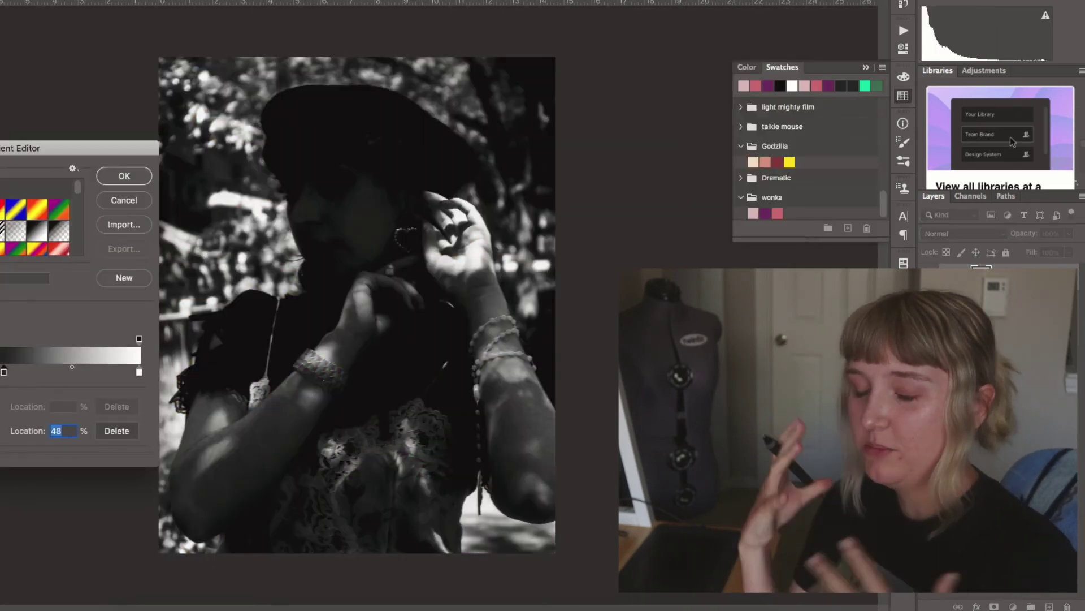
double_click(0, 372)
click(766, 214)
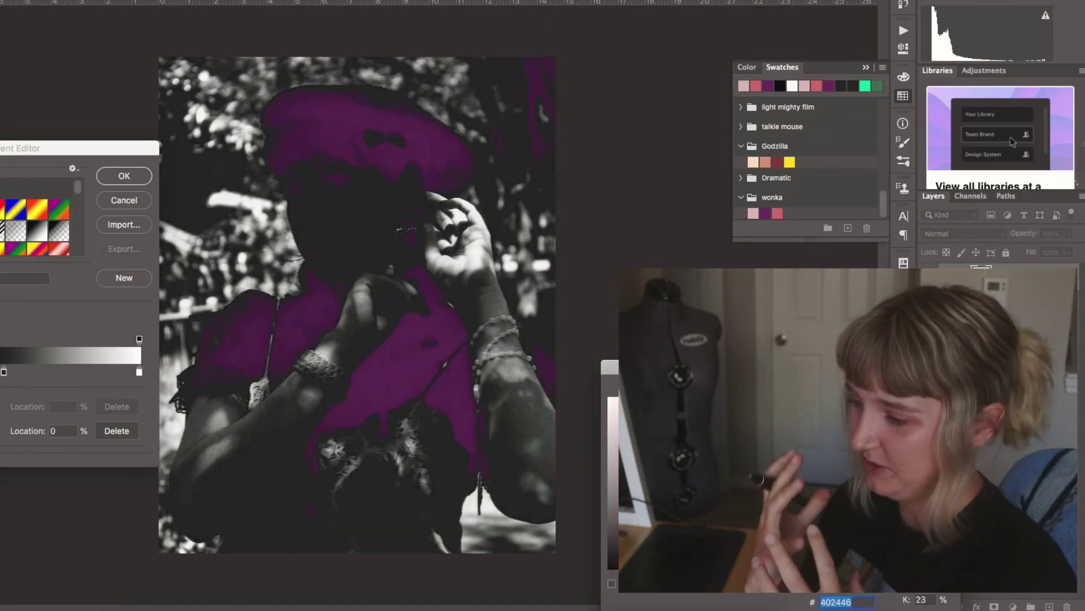
key(Return)
drag(0, 372, 1, 372)
Step: Color the gradient's middle stop with the rose wonka swatch, move it toward the highlights, and place the light pink end stop at 74%
double_click(4, 372)
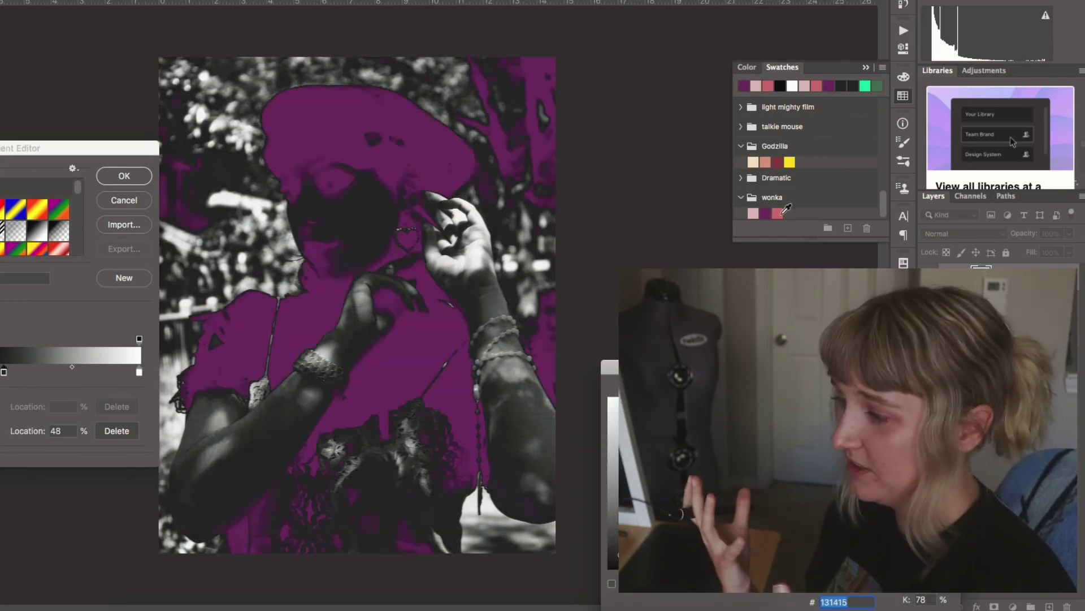
double_click(778, 213)
key(Return)
key(Return)
drag(3, 372, 27, 372)
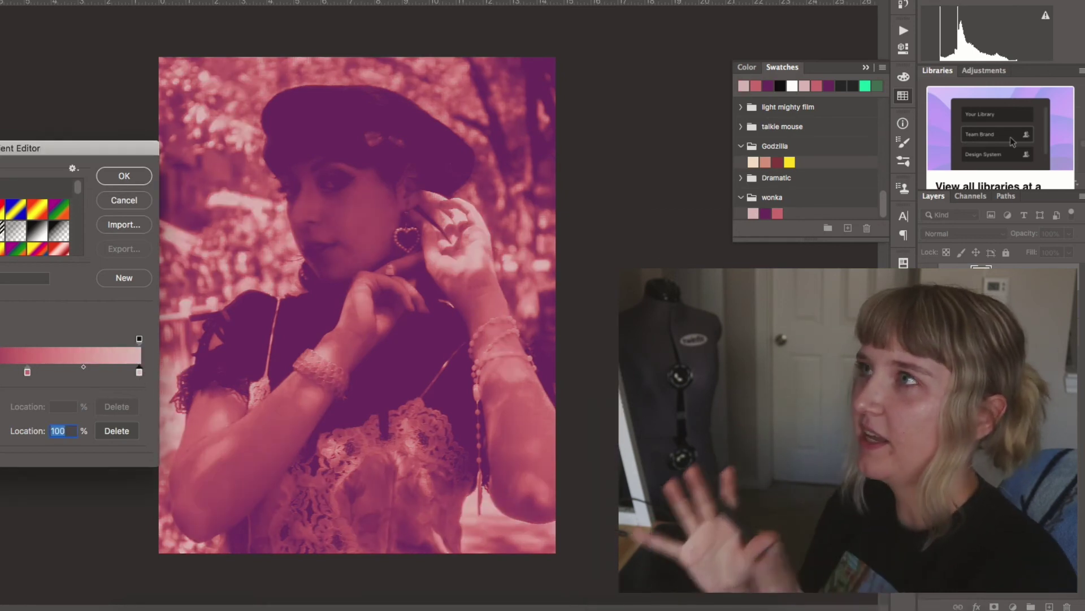
text(74)
key(Return)
click(866, 68)
Step: Blend the heart-earring portrait's Gradient Map layer in Soft Light mode at 20% opacity
click(963, 233)
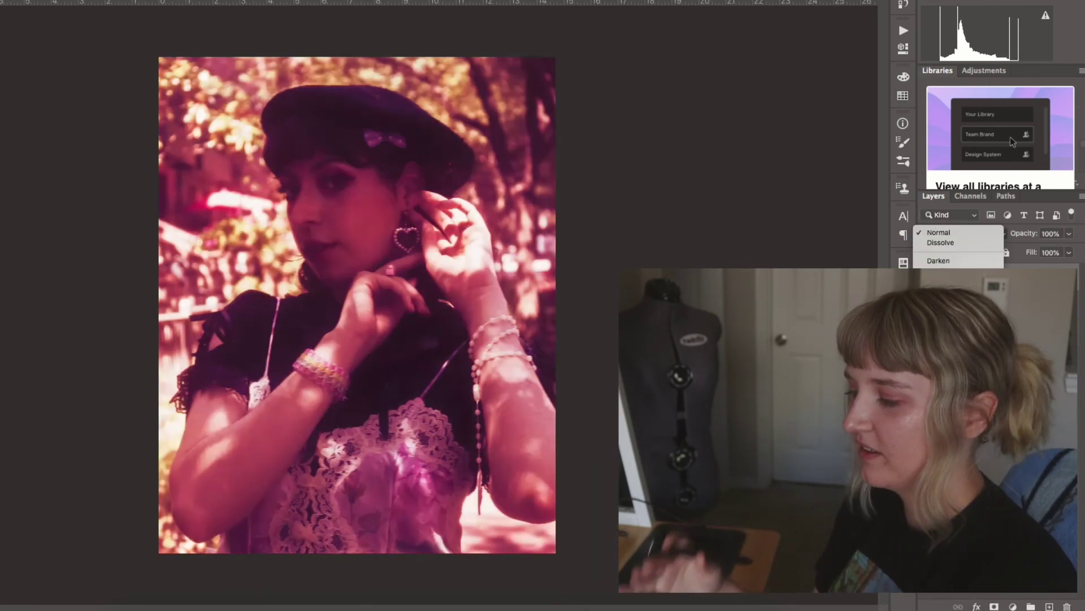
click(958, 396)
click(1068, 234)
drag(1072, 251, 1018, 251)
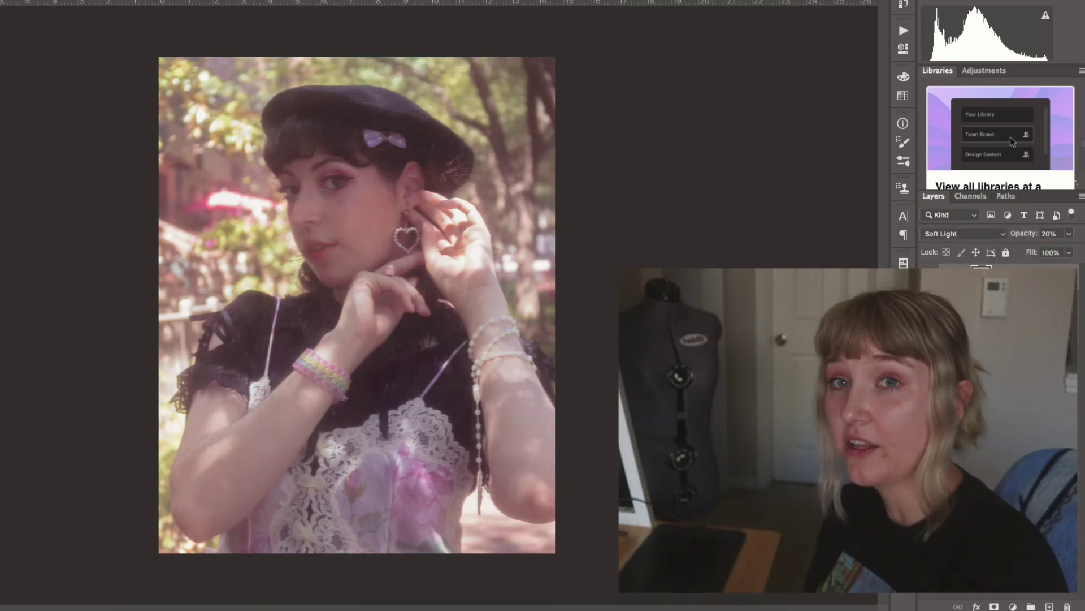
Step: Add a Selective Color adjustment to the heart-earring portrait, setting Black to +4 in the Neutrals and +2 in the Blacks
click(1018, 594)
click(688, 72)
click(707, 84)
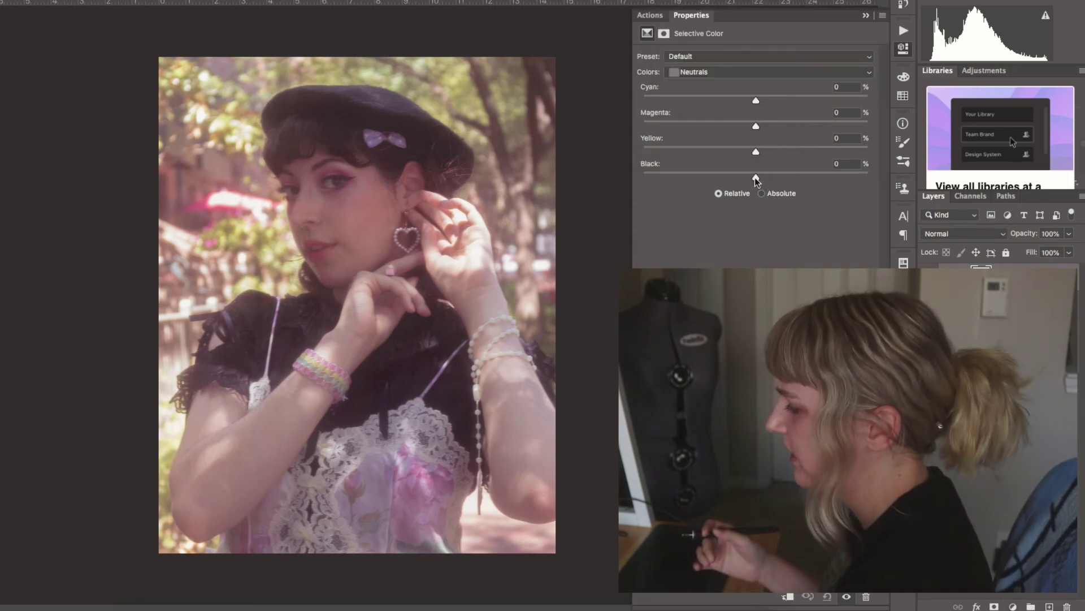
click(724, 72)
click(726, 83)
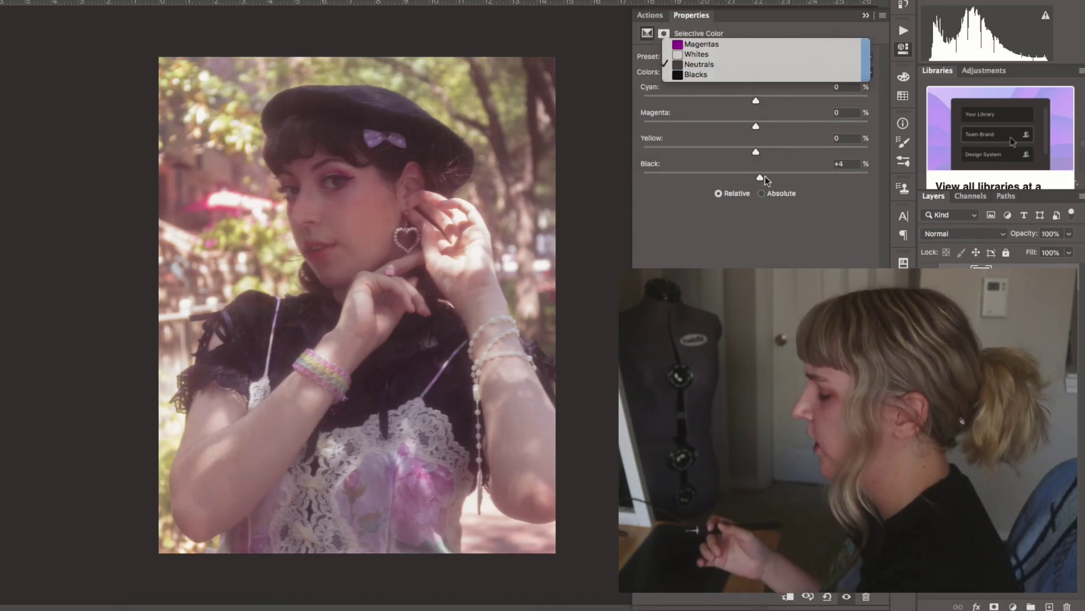
drag(756, 179, 758, 178)
Step: In the Selective Color Greens, set Cyan to +28, Yellow to -15 and Black to 0
click(716, 74)
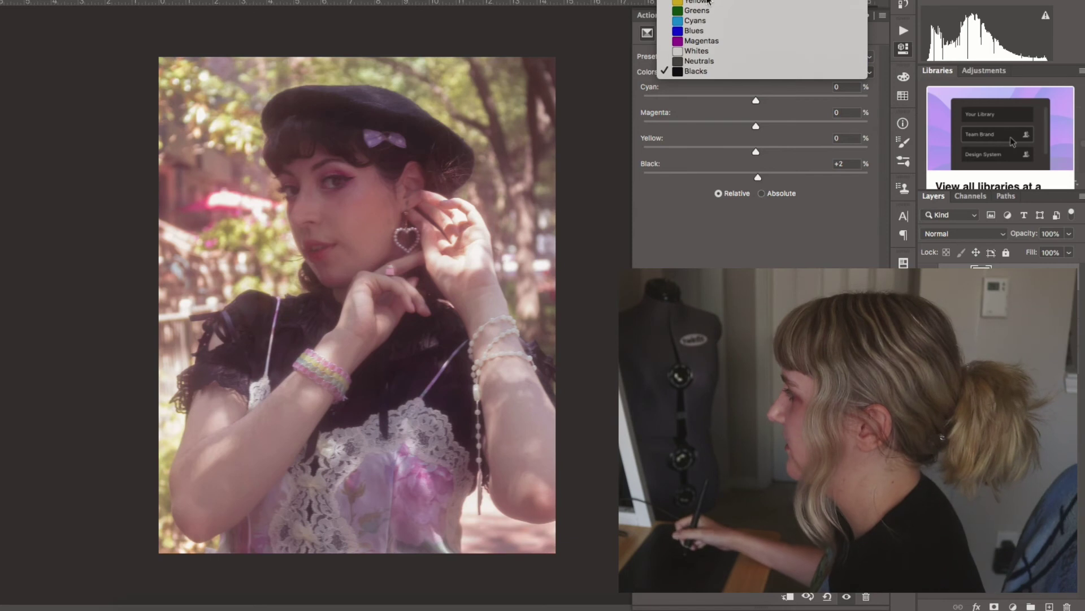
click(712, 5)
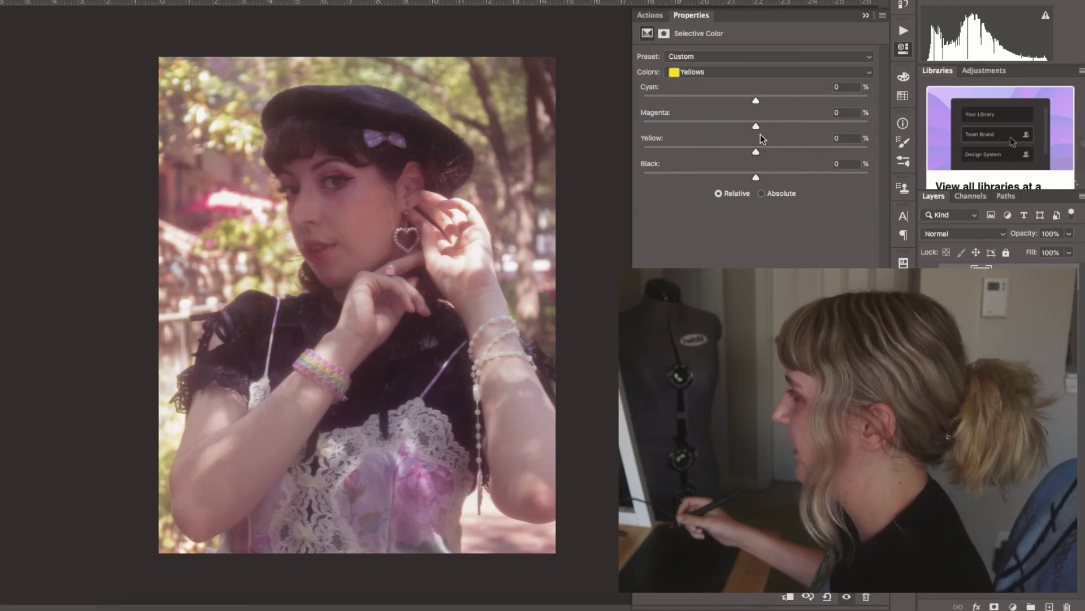
click(751, 73)
click(727, 90)
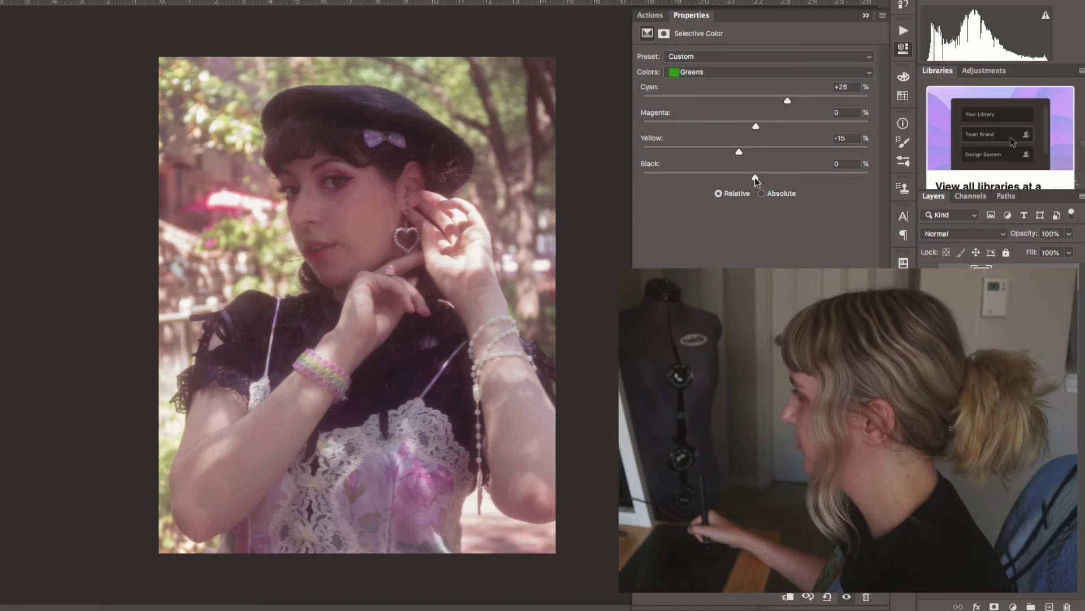
drag(756, 177, 641, 199)
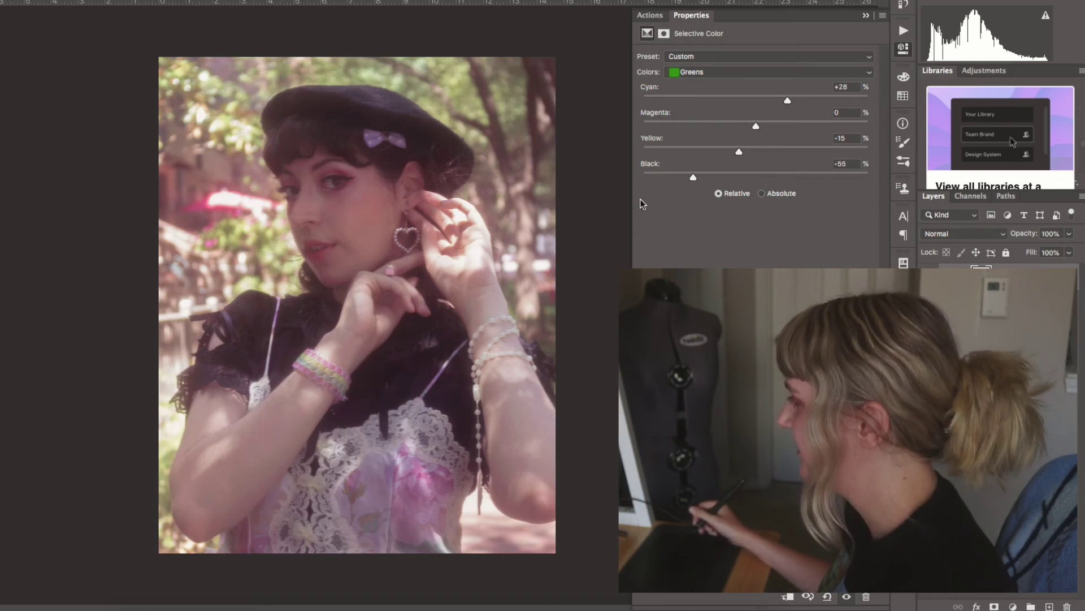
drag(754, 178, 756, 178)
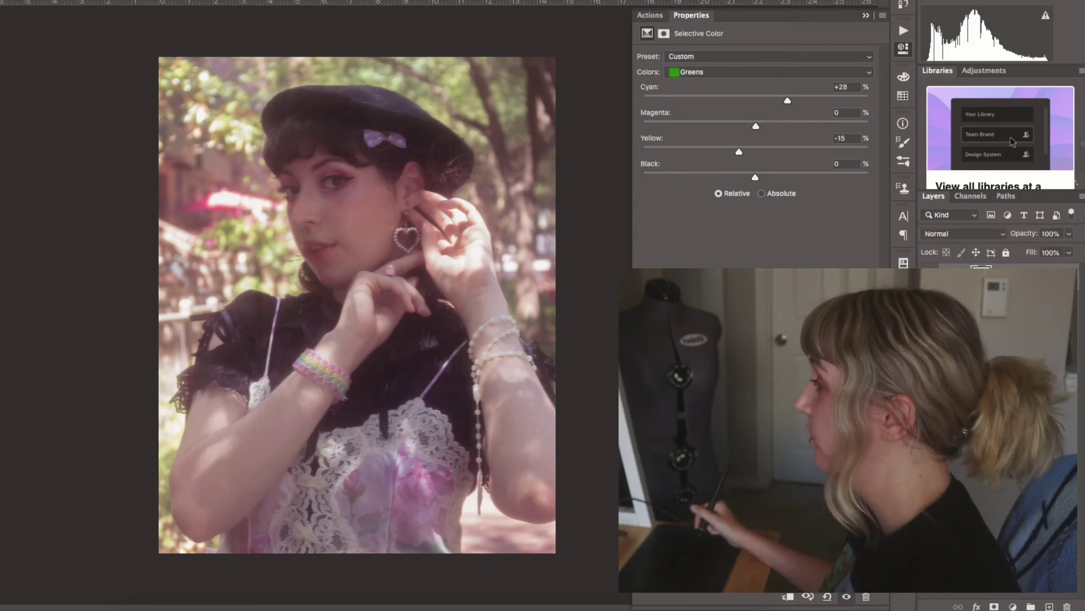
Step: Return the Black value of the Selective Color Blacks to 0
click(698, 72)
click(697, 132)
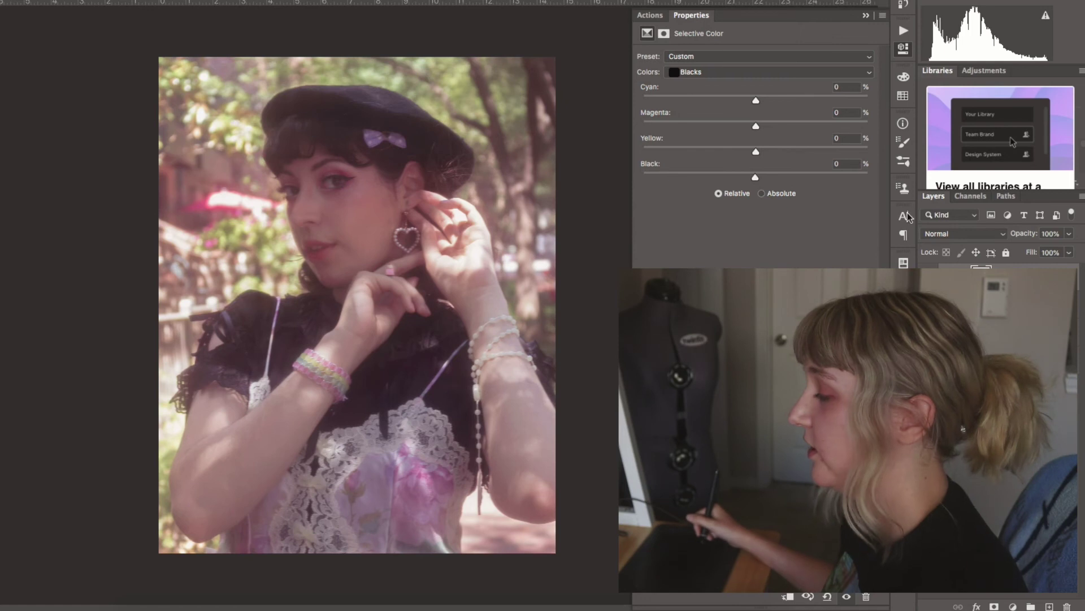
click(867, 18)
Step: Add a Curves adjustment, lift the RGB midtones slightly with one point, and compare the portrait with and without it
click(1013, 606)
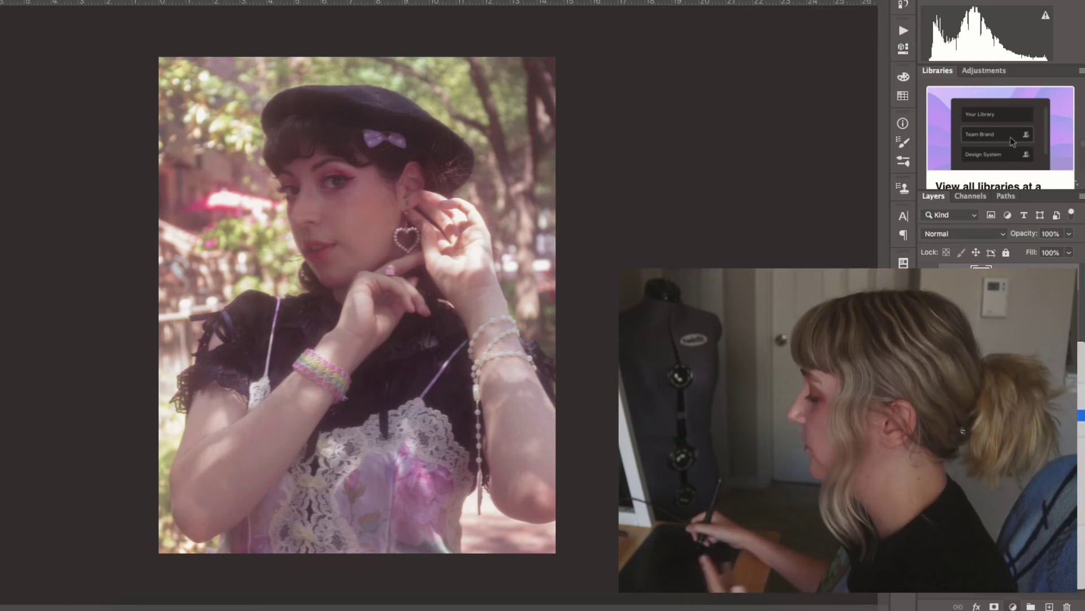
click(1040, 417)
click(768, 174)
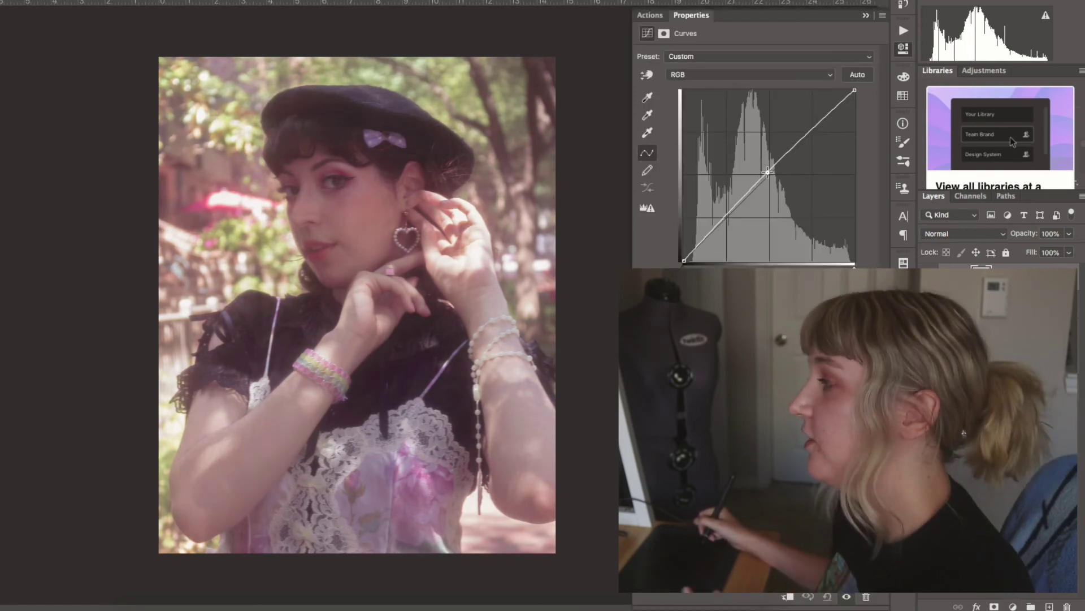
drag(768, 172, 767, 171)
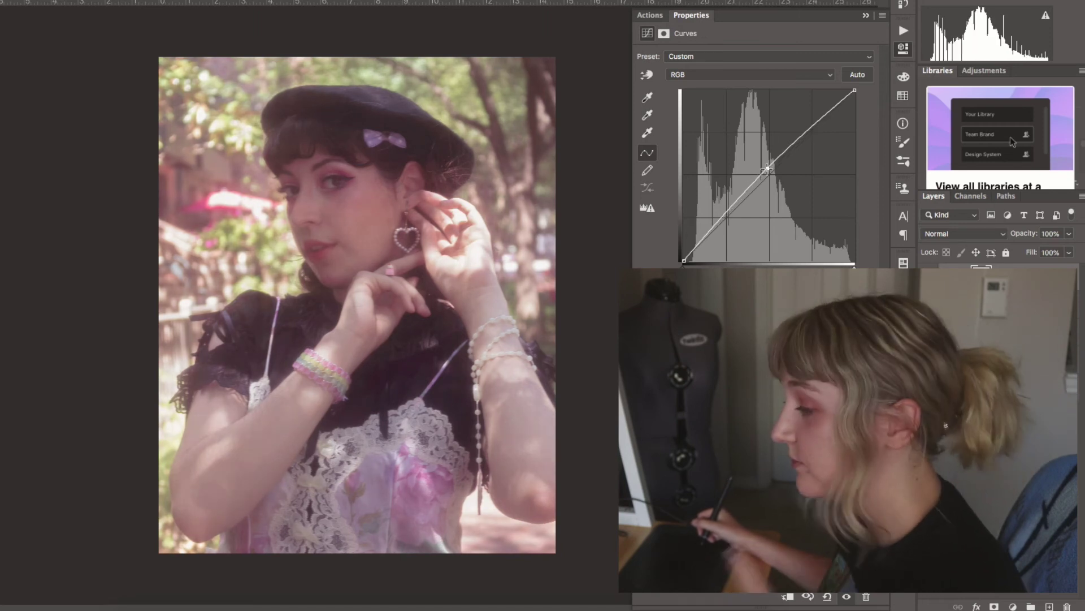
click(847, 596)
click(846, 596)
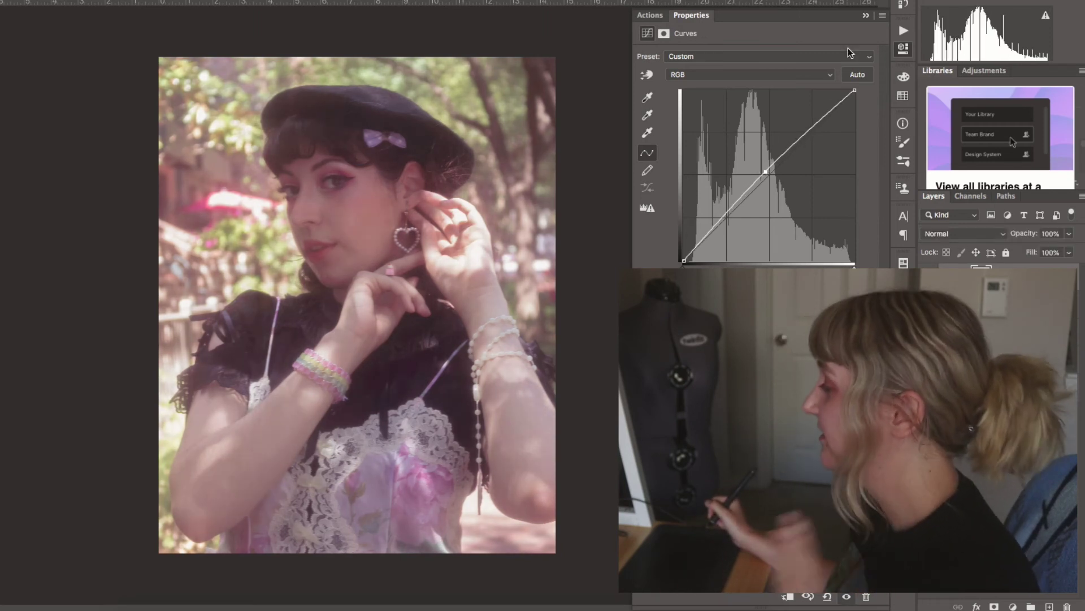
drag(765, 174, 764, 166)
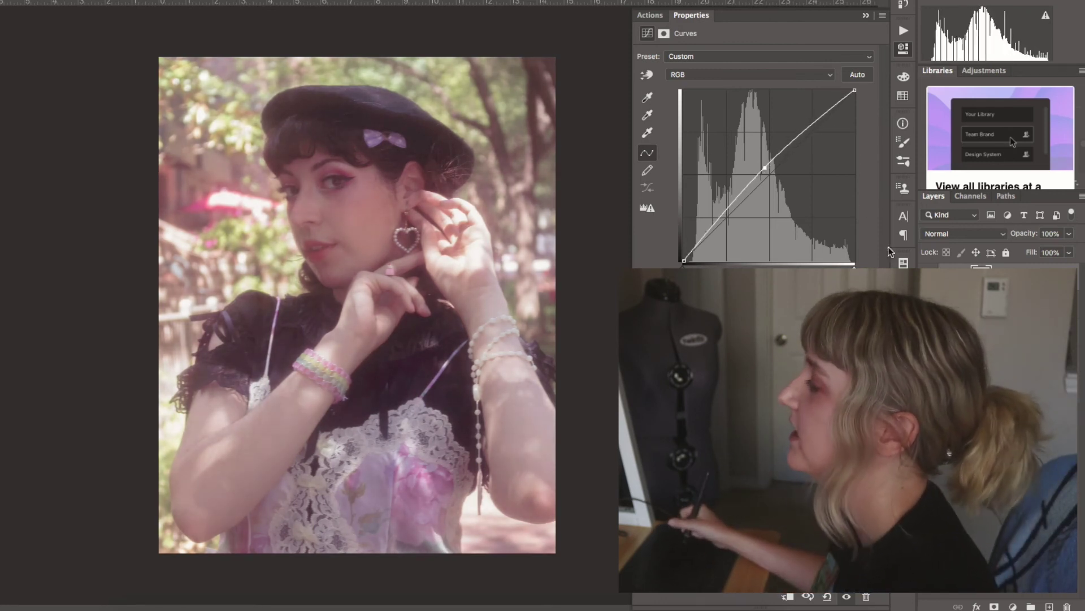
click(928, 279)
click(927, 280)
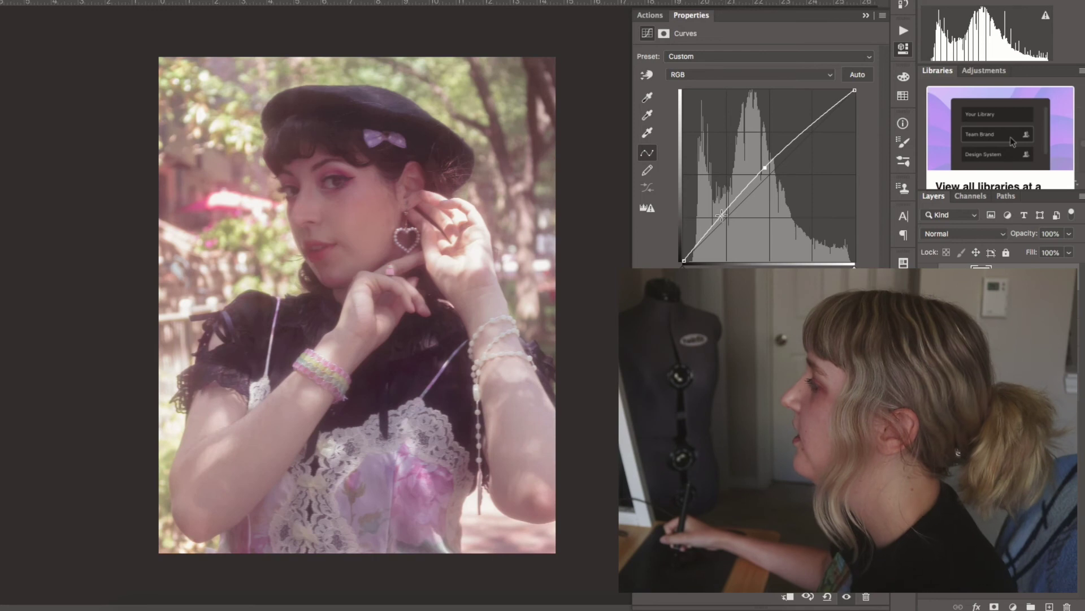
Step: Try an extra shadow point and a lowered highlight point on the RGB curve, removing each one
drag(721, 215, 709, 186)
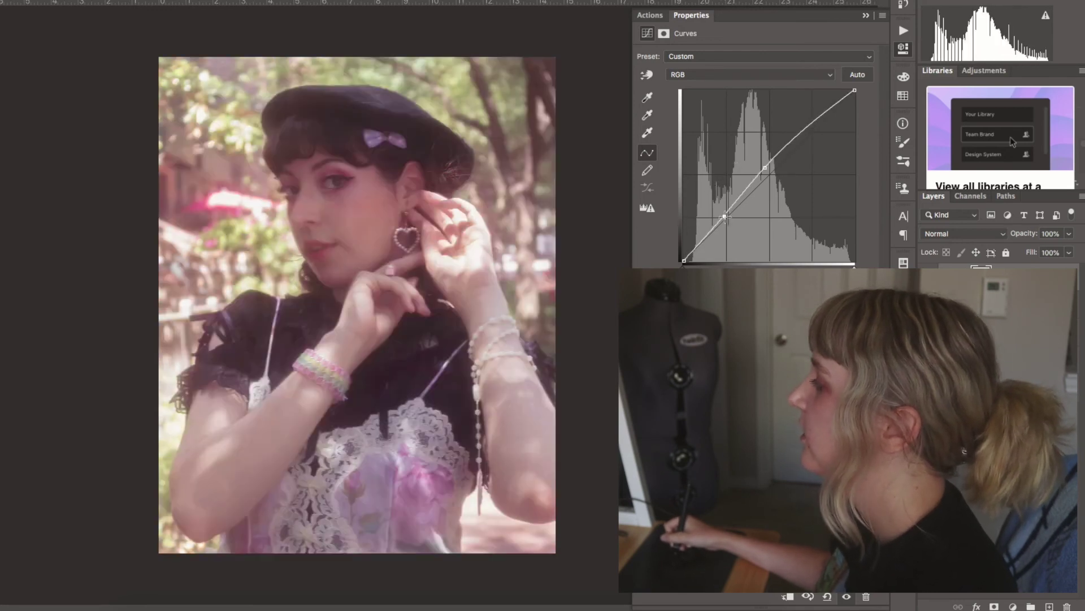
drag(724, 217, 727, 214)
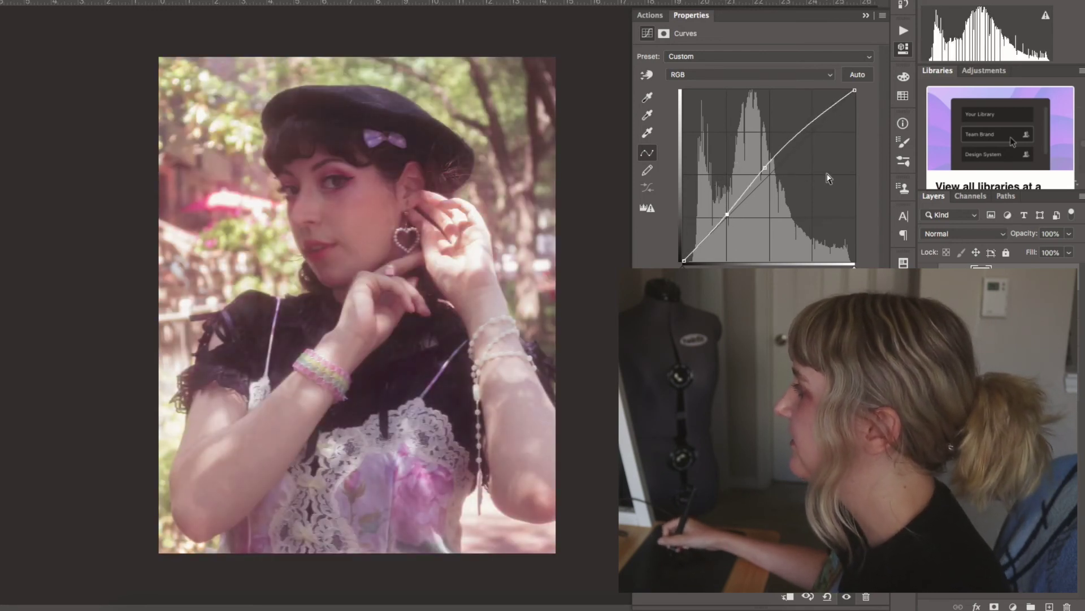
key(Delete)
drag(813, 125, 814, 132)
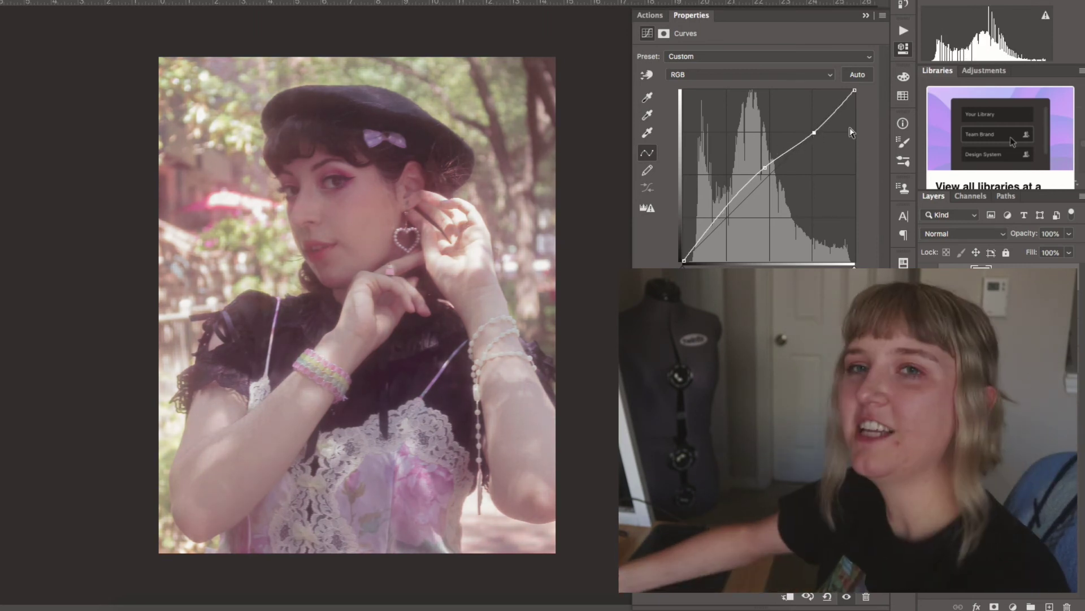
key(Delete)
Step: Ease the RGB curve's midtone point down slightly and compare the portrait with and without the Curves adjustment
drag(765, 168, 766, 169)
click(929, 277)
click(928, 277)
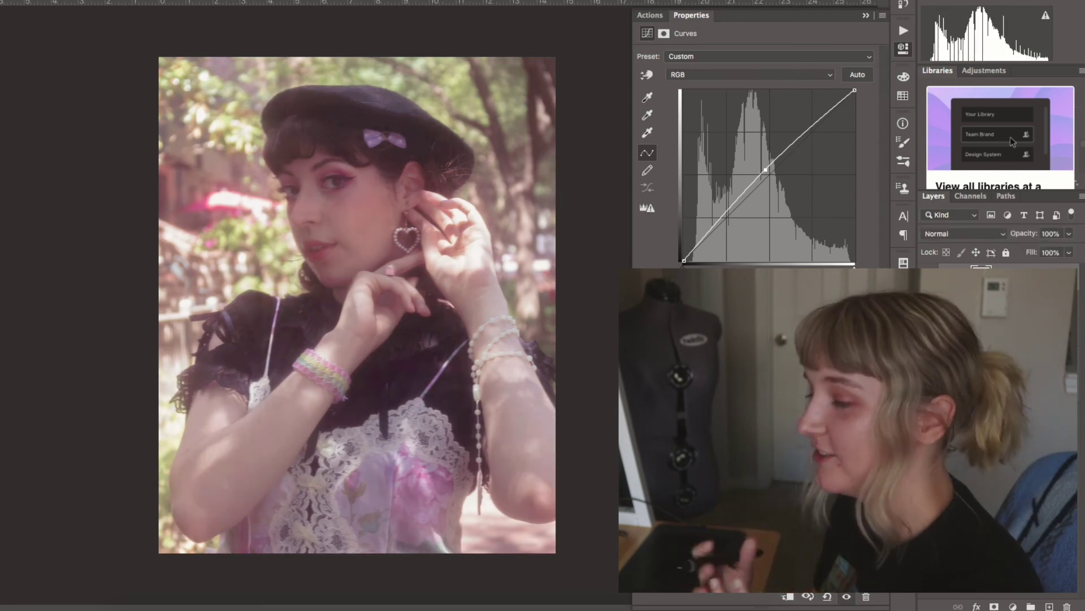
click(928, 278)
click(929, 277)
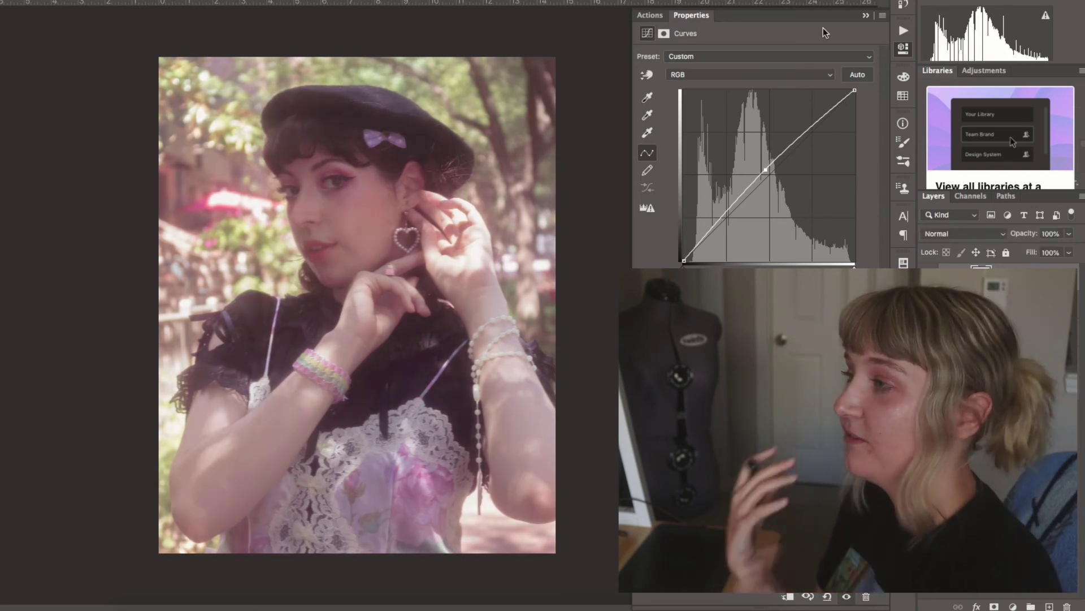
click(865, 15)
Step: Patch a small skin spot on the cheek beside the heart earring on the background layer and clear the selection
click(904, 31)
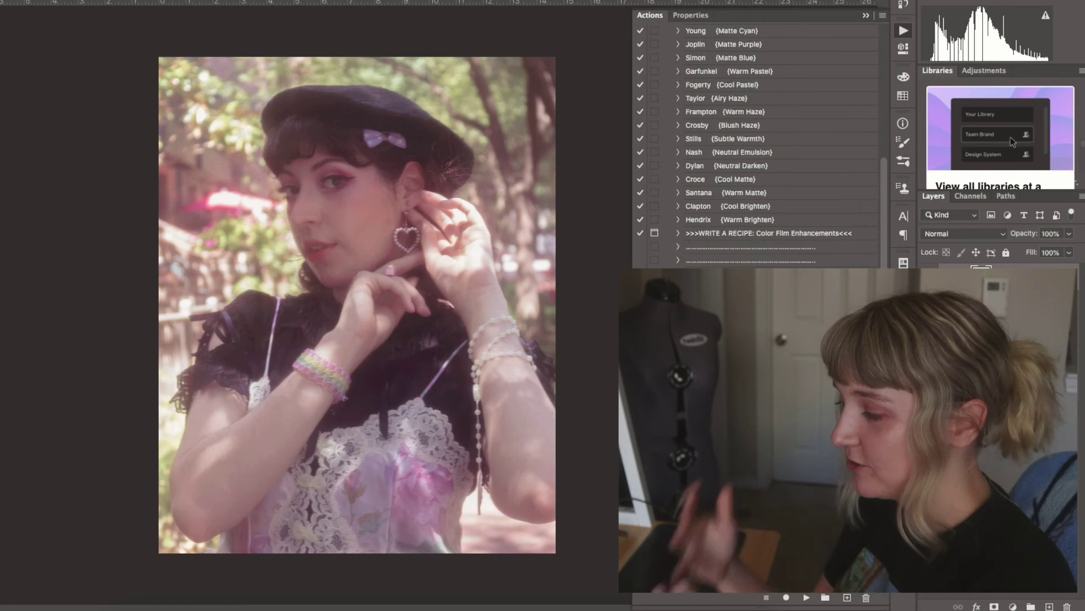
click(995, 306)
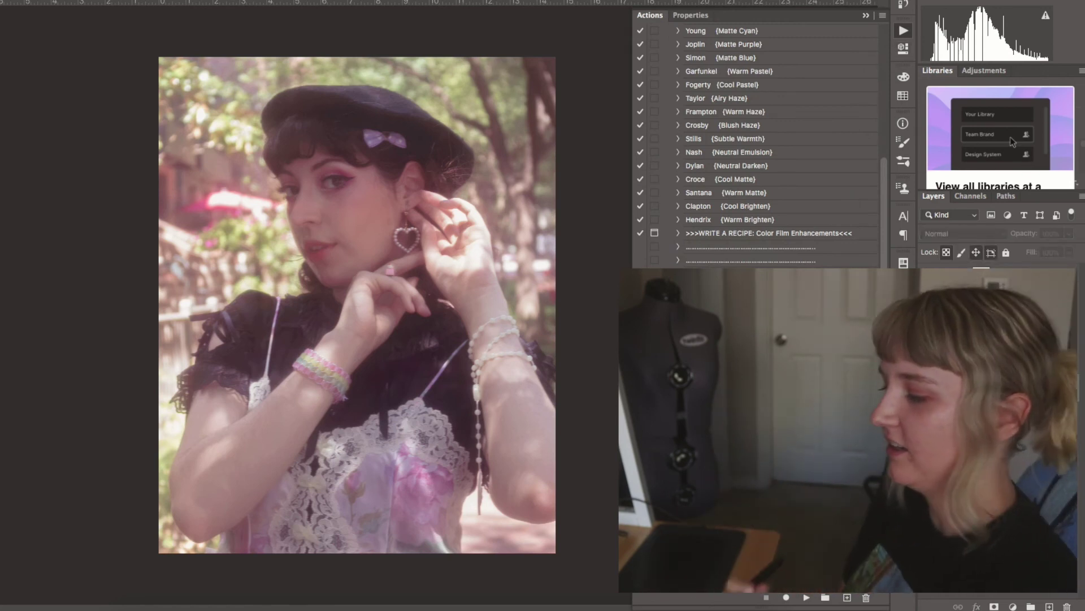
key(super+plus)
key(super+plus)
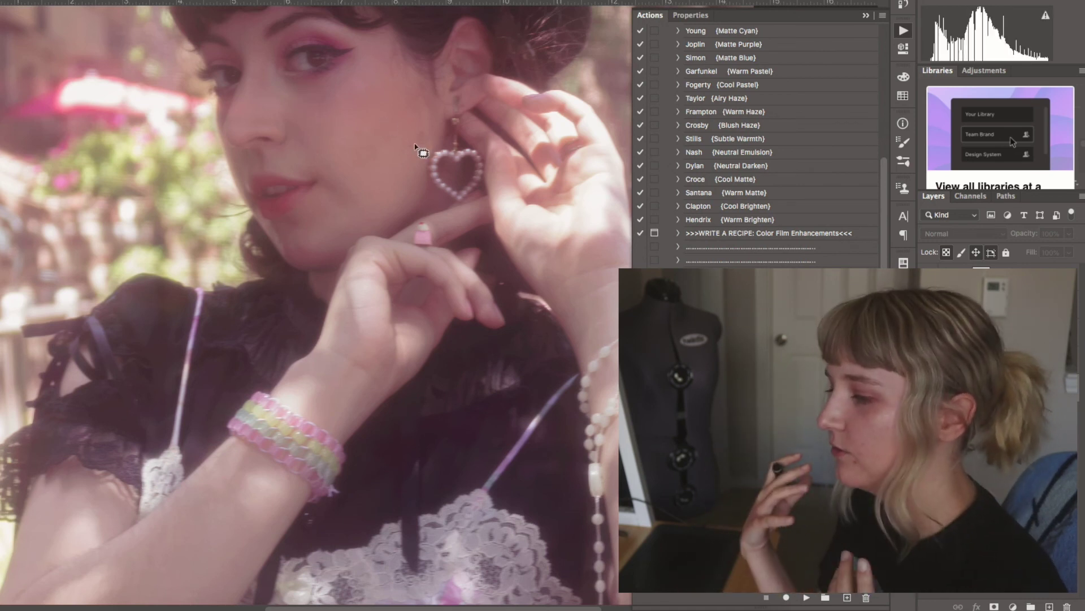
drag(414, 144, 410, 156)
key(Return)
key(super+d)
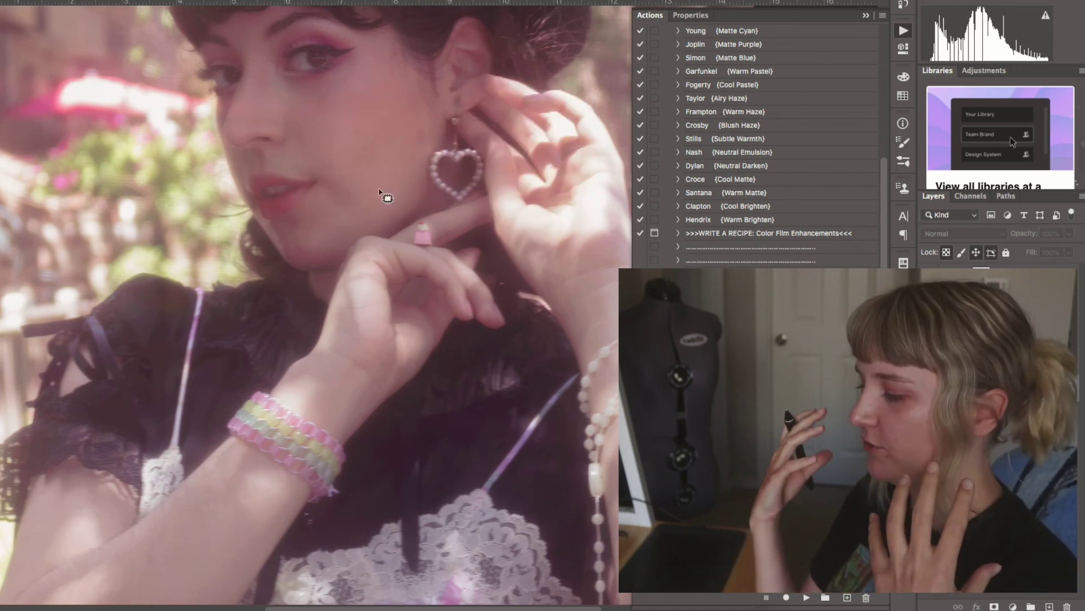
Step: Examine the Greater Than Gatsby action sets, including the Woodstock Collection and The Carving Tree Collection
drag(883, 236, 883, 100)
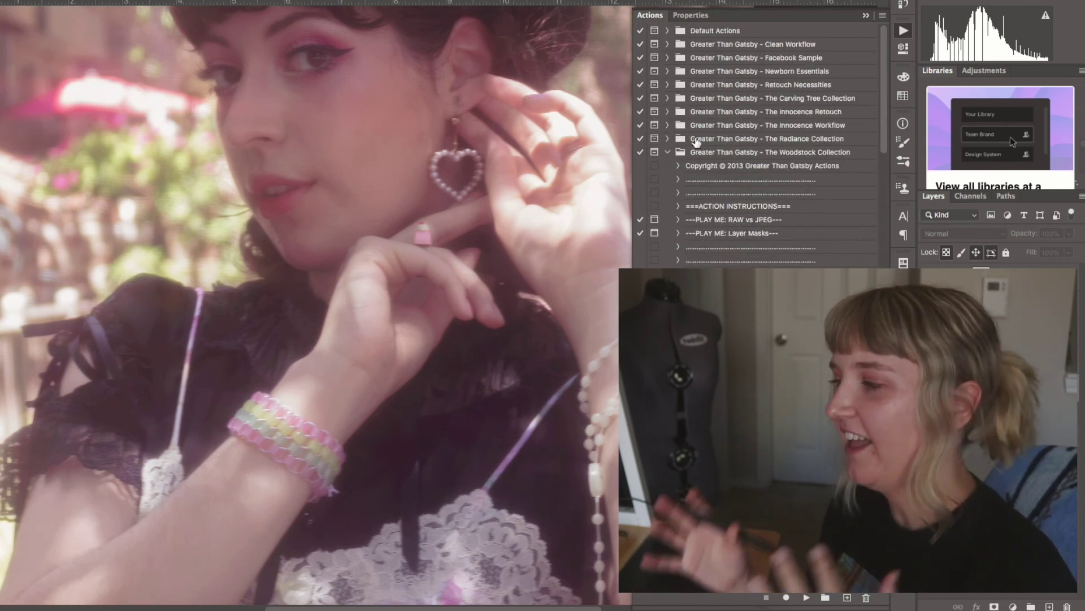
click(669, 152)
click(668, 98)
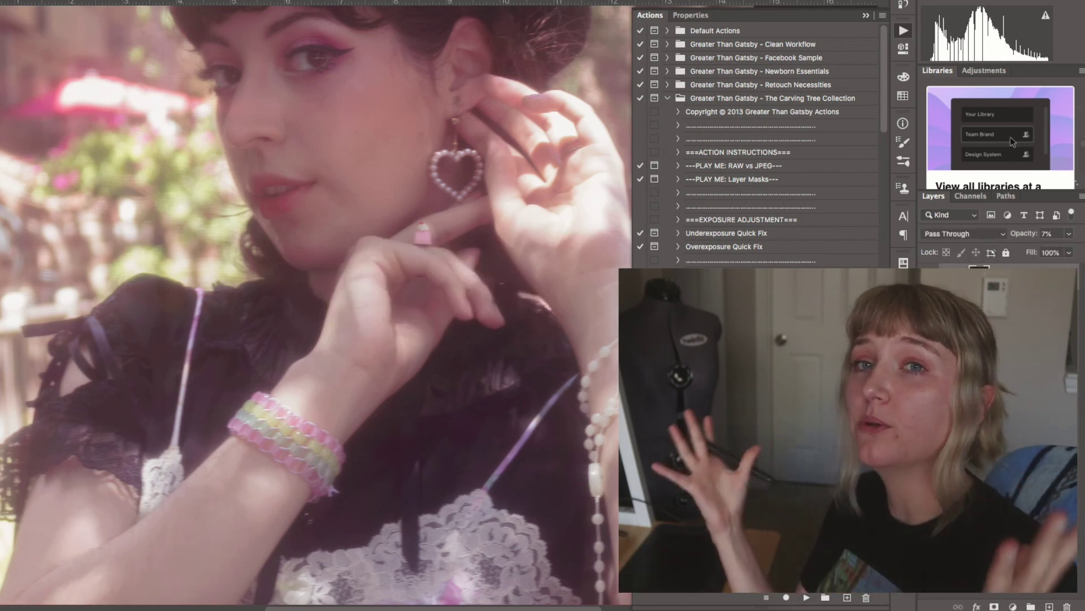
key(super+minus)
key(super+minus)
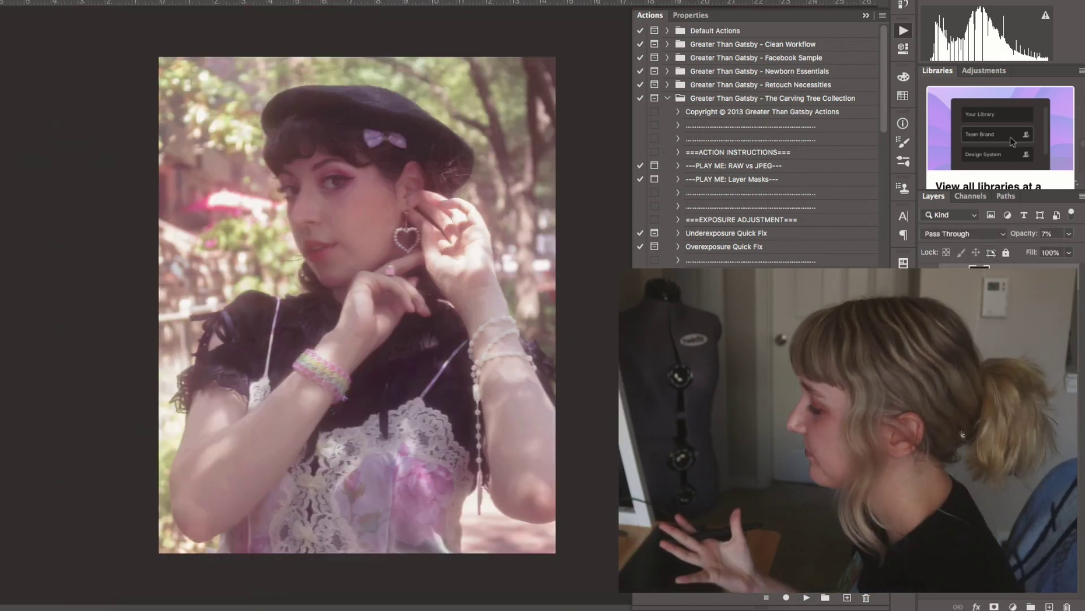
click(866, 16)
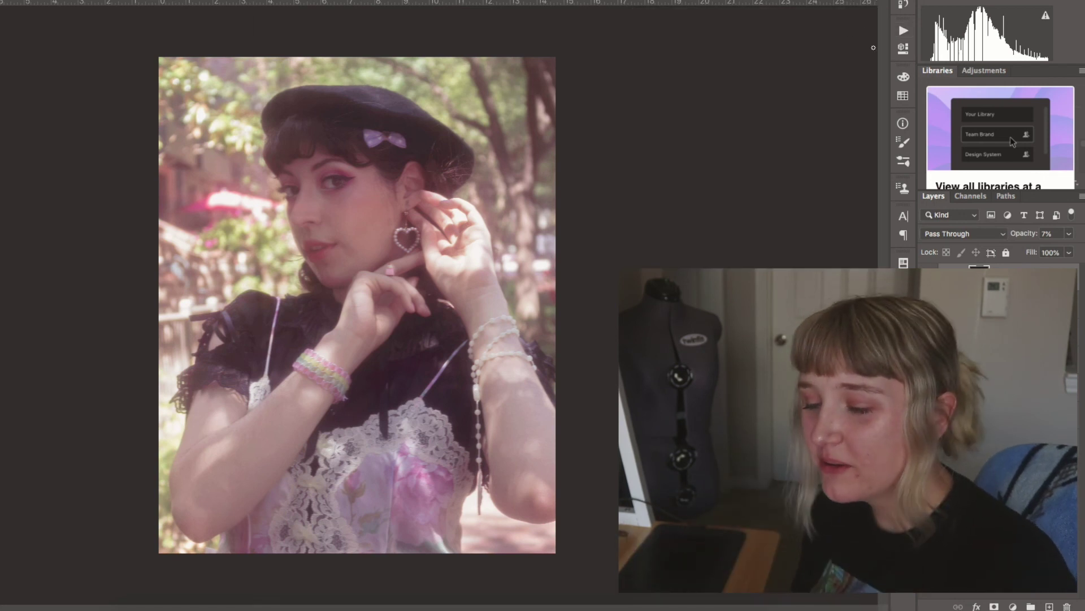
click(902, 31)
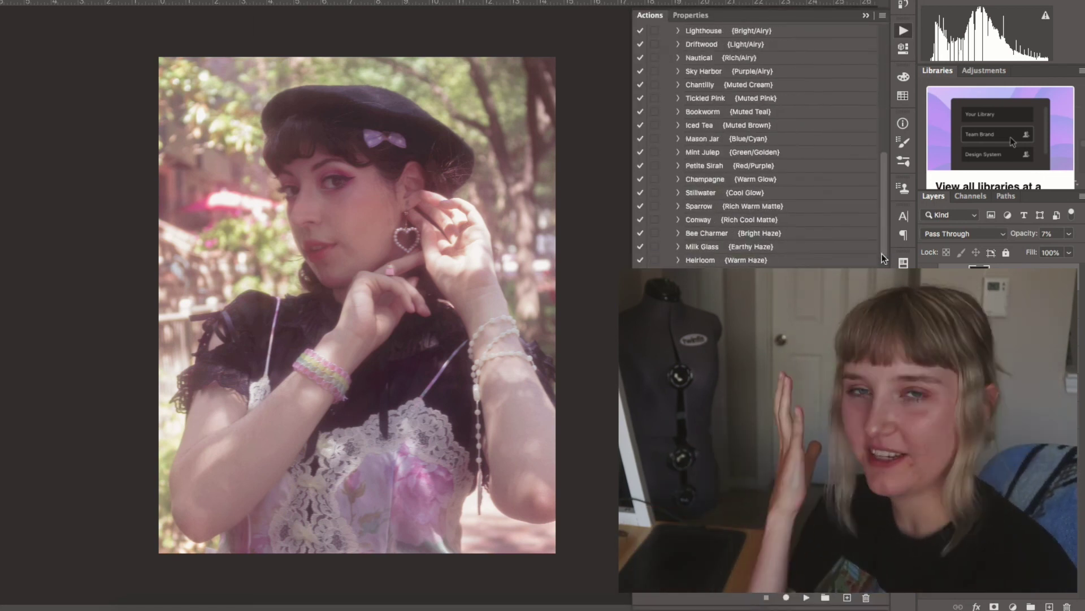
scroll(878, 154, up, 10)
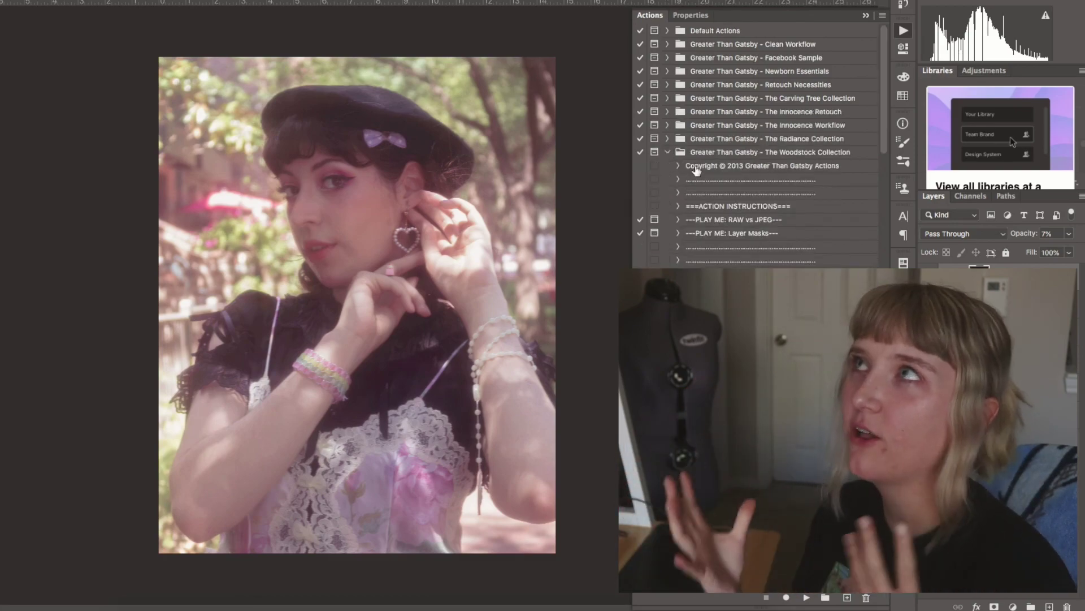